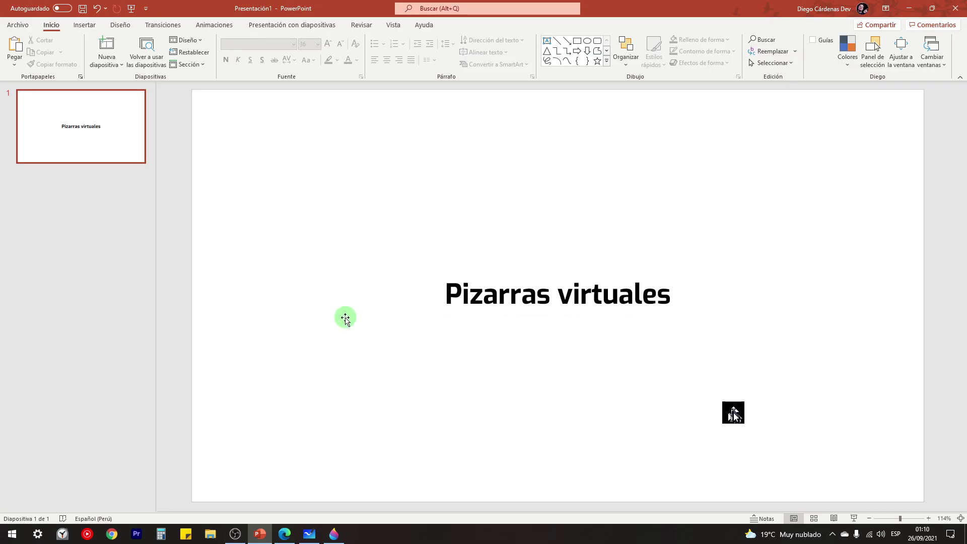
- Open the classic Paint application, look over its blank canvas, and close it
{"action": "left_click", "coordinate": [337, 535]}
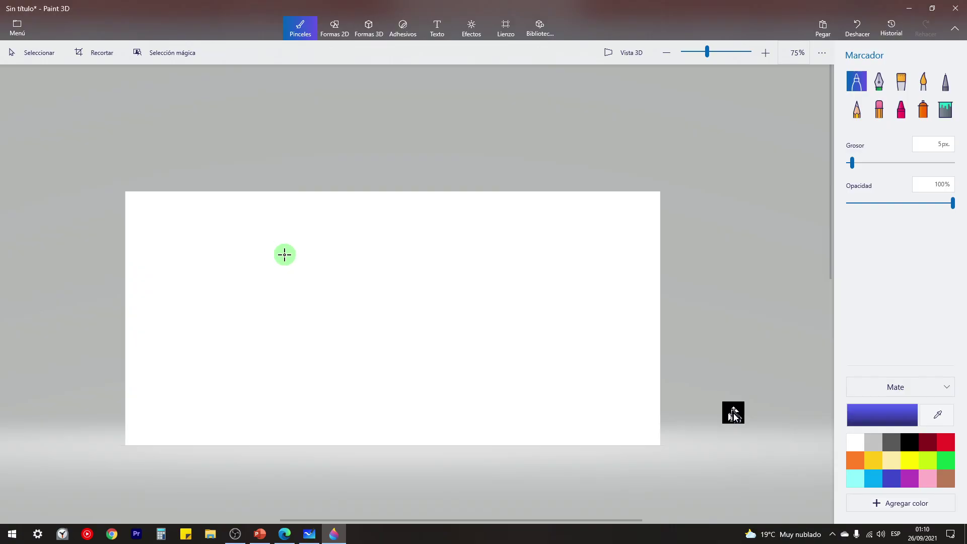
{"action": "left_click", "coordinate": [2, 532]}
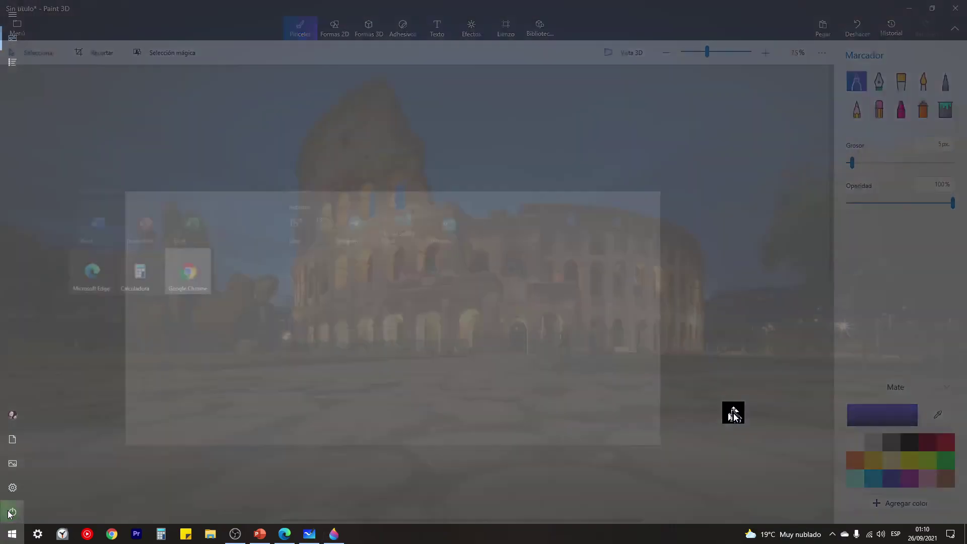
{"action": "type", "text": "pain"}
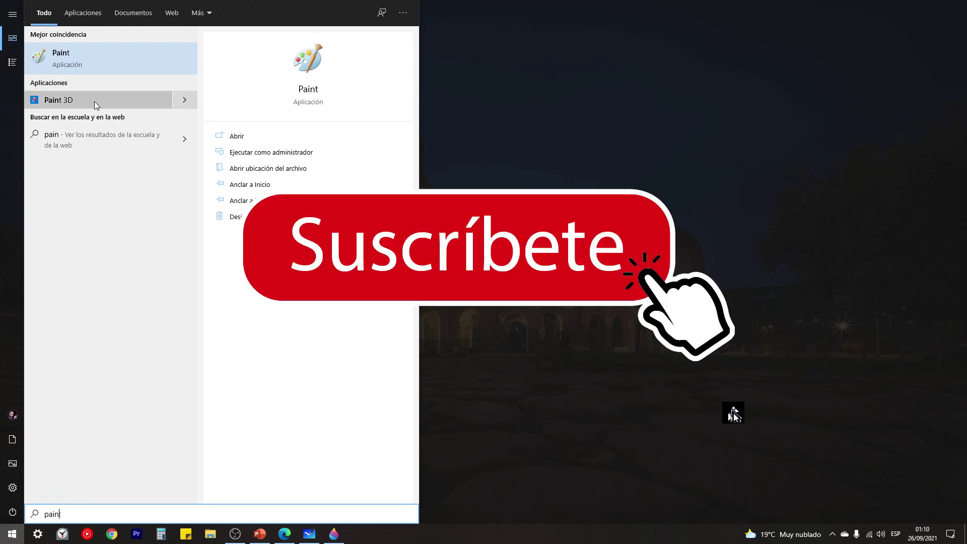
{"action": "left_click", "coordinate": [61, 58]}
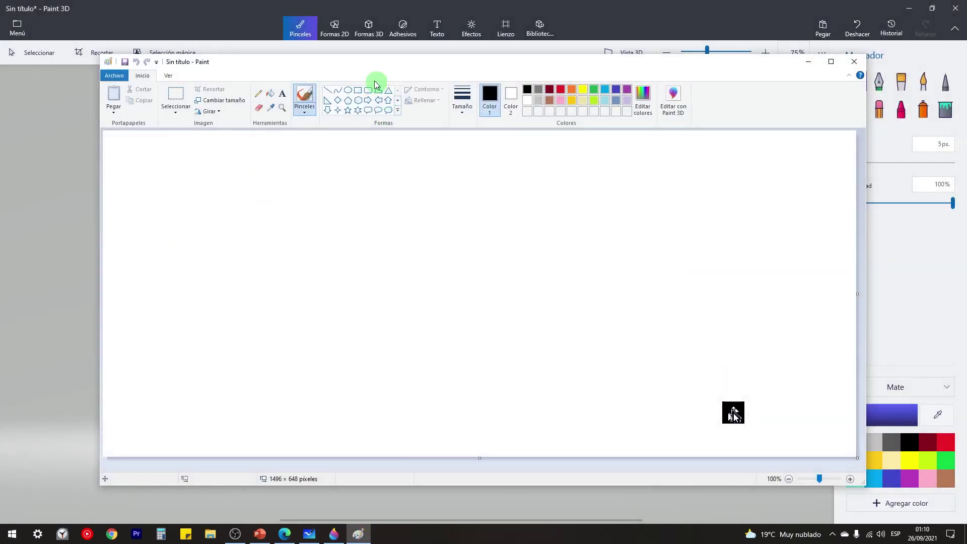
{"action": "mouse_move", "coordinate": [357, 58]}
{"action": "left_mouse_down"}
{"action": "mouse_move", "coordinate": [317, 69]}
{"action": "mouse_move", "coordinate": [339, 82]}
{"action": "mouse_move", "coordinate": [333, 69]}
{"action": "left_mouse_up"}
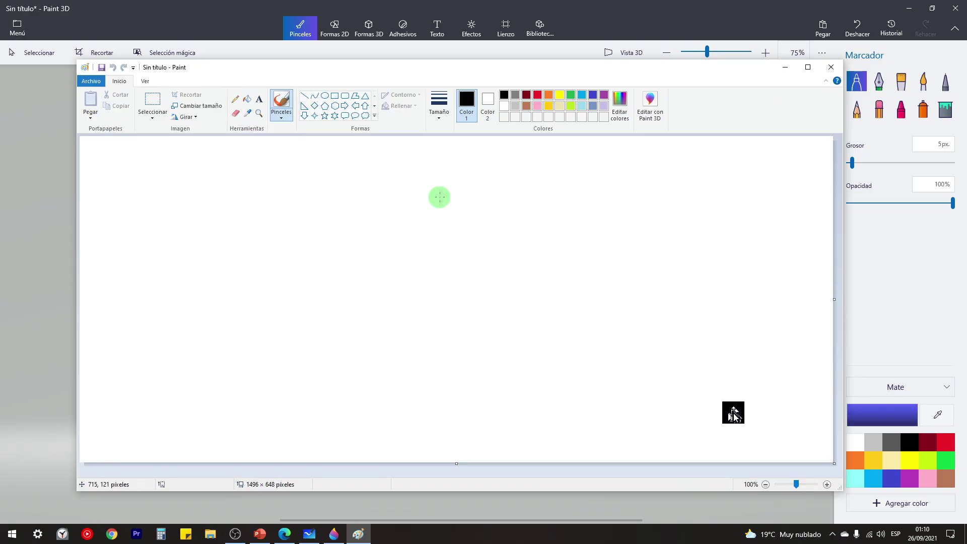
{"action": "left_click", "coordinate": [830, 67]}
- Launch Paint 3D from a system search and start a new blank canvas
{"action": "left_click", "coordinate": [12, 534]}
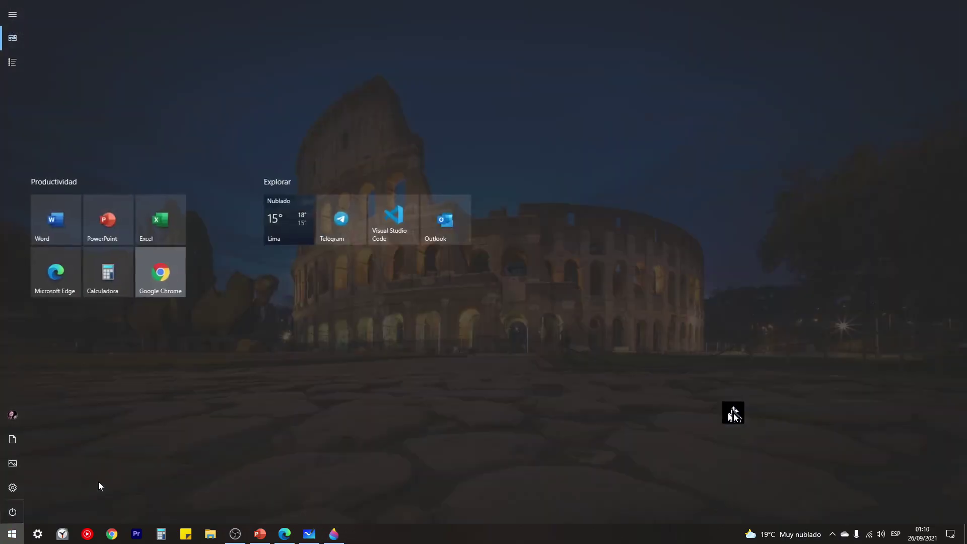
{"action": "type", "text": "pain"}
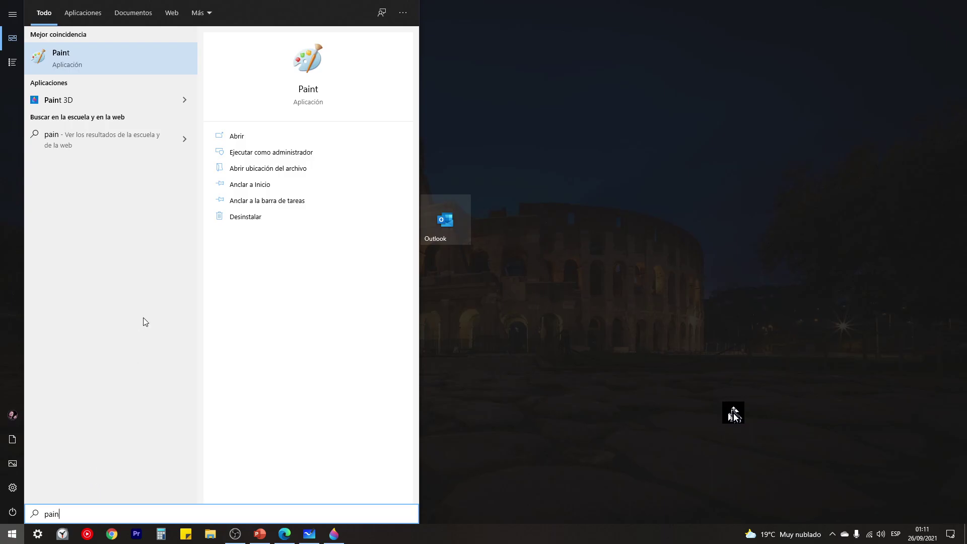
{"action": "left_click", "coordinate": [74, 100]}
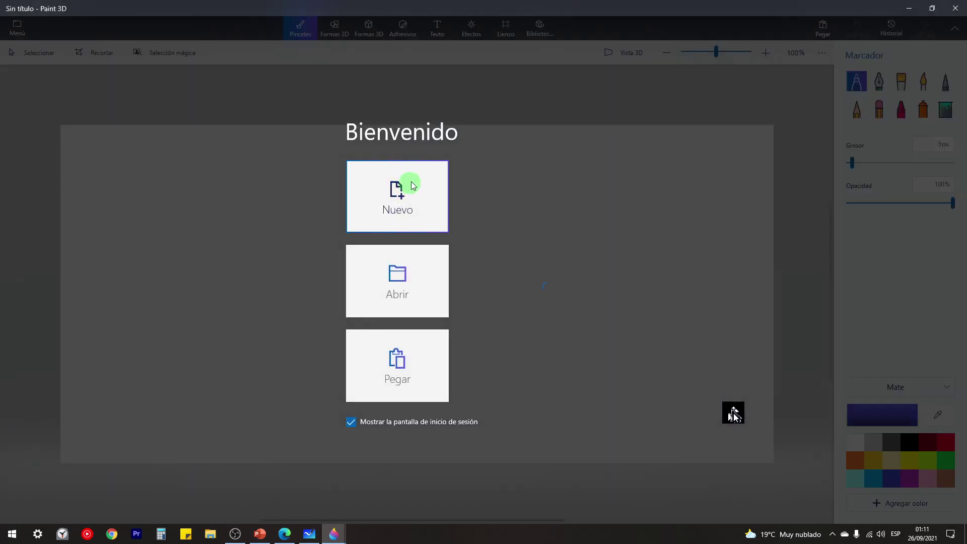
{"action": "left_click", "coordinate": [410, 182]}
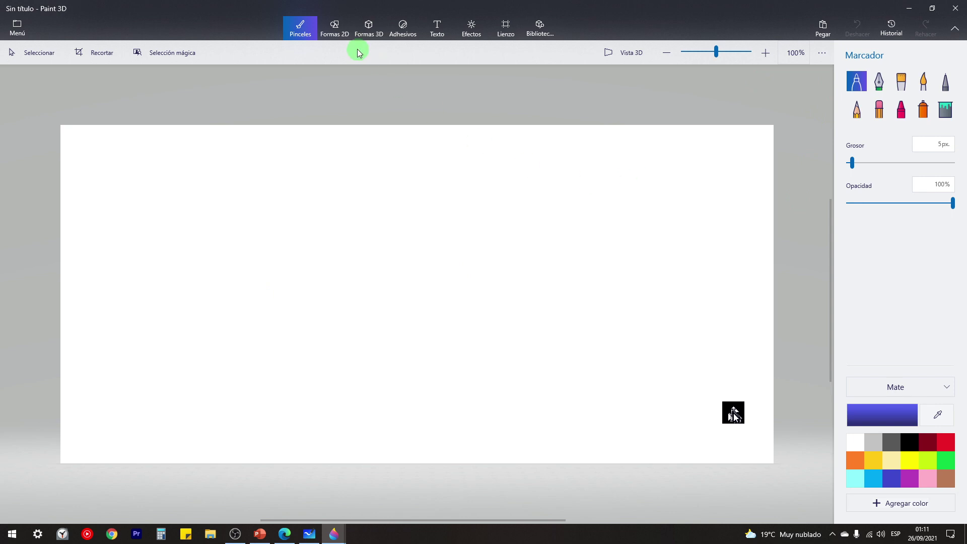
- Place the 3D man model near the middle of the Paint 3D canvas
{"action": "left_click", "coordinate": [334, 28]}
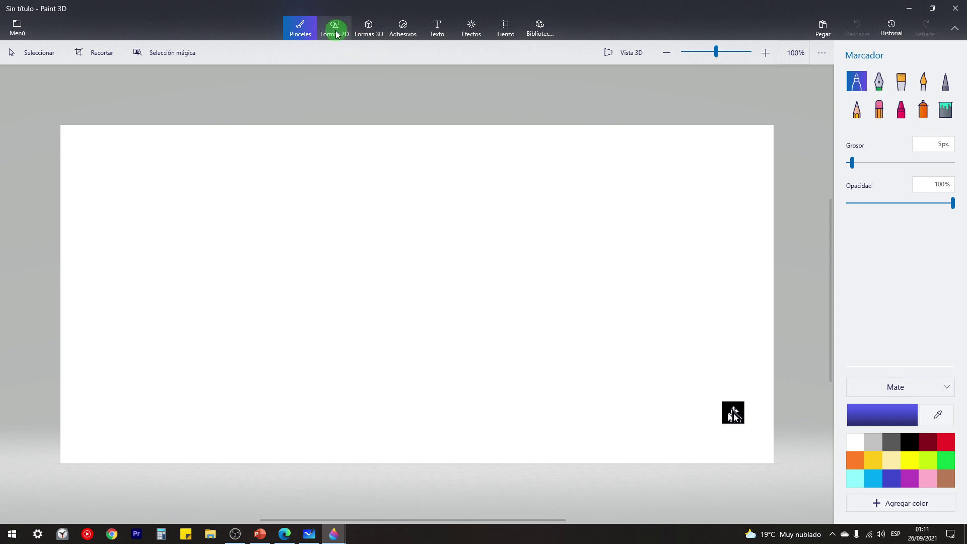
{"action": "left_click", "coordinate": [367, 30]}
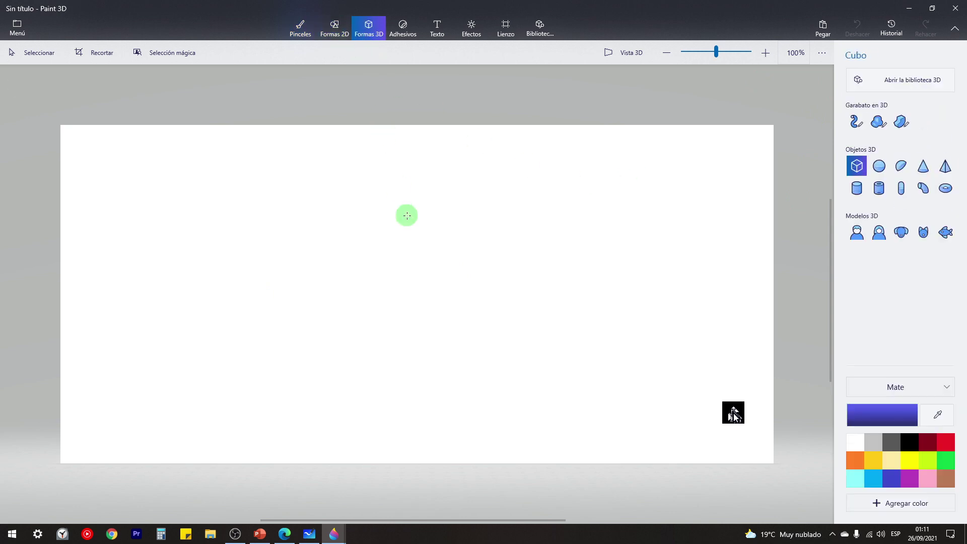
{"action": "left_click", "coordinate": [855, 233]}
{"action": "left_click_drag", "start_coordinate": [380, 218], "coordinate": [485, 335]}
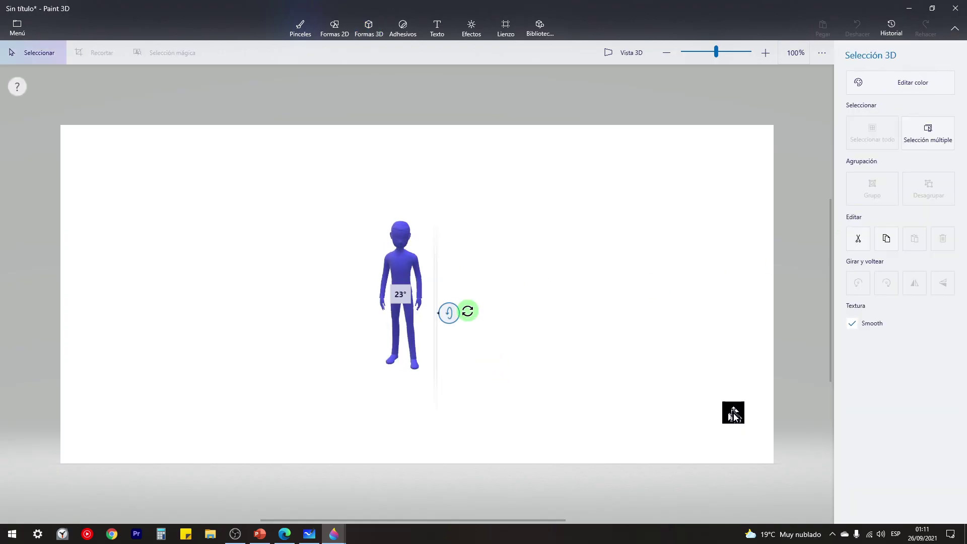
- Rotate the 3D man around its axes so it faces sideways, and deselect it
{"action": "mouse_move", "coordinate": [400, 189]}
{"action": "left_mouse_down"}
{"action": "mouse_move", "coordinate": [371, 190]}
{"action": "mouse_move", "coordinate": [397, 190]}
{"action": "left_mouse_up"}
{"action": "mouse_move", "coordinate": [400, 398]}
{"action": "left_mouse_down"}
{"action": "mouse_move", "coordinate": [367, 395]}
{"action": "mouse_move", "coordinate": [402, 398]}
{"action": "left_mouse_up"}
{"action": "left_click_drag", "start_coordinate": [337, 295], "coordinate": [361, 237]}
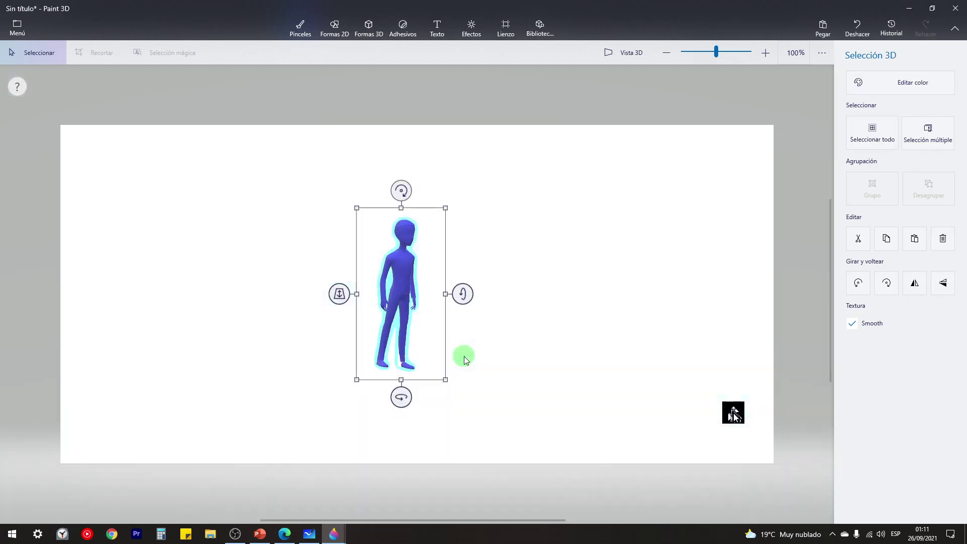
{"action": "left_click", "coordinate": [509, 300]}
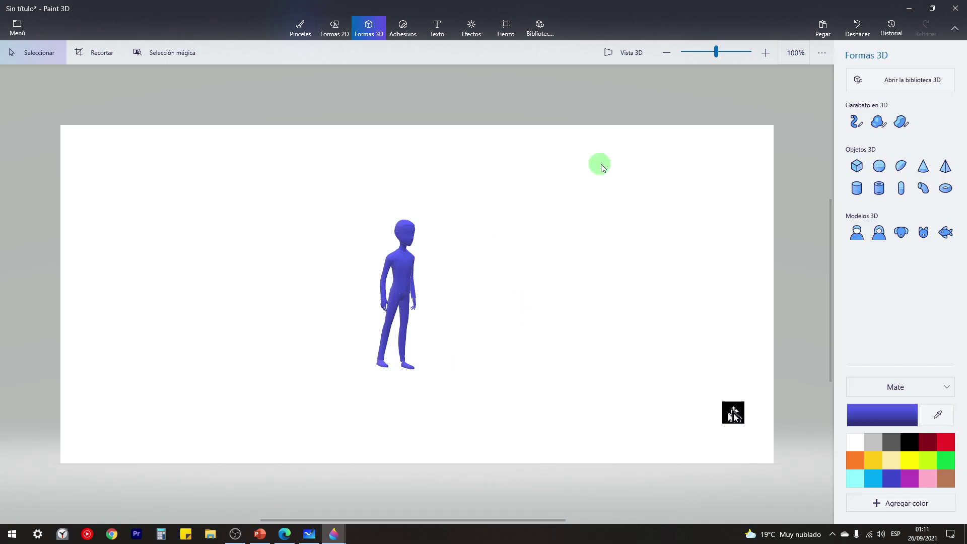
- Close both Paint 3D windows without saving their canvases
{"action": "left_click", "coordinate": [955, 8]}
{"action": "left_click", "coordinate": [505, 290]}
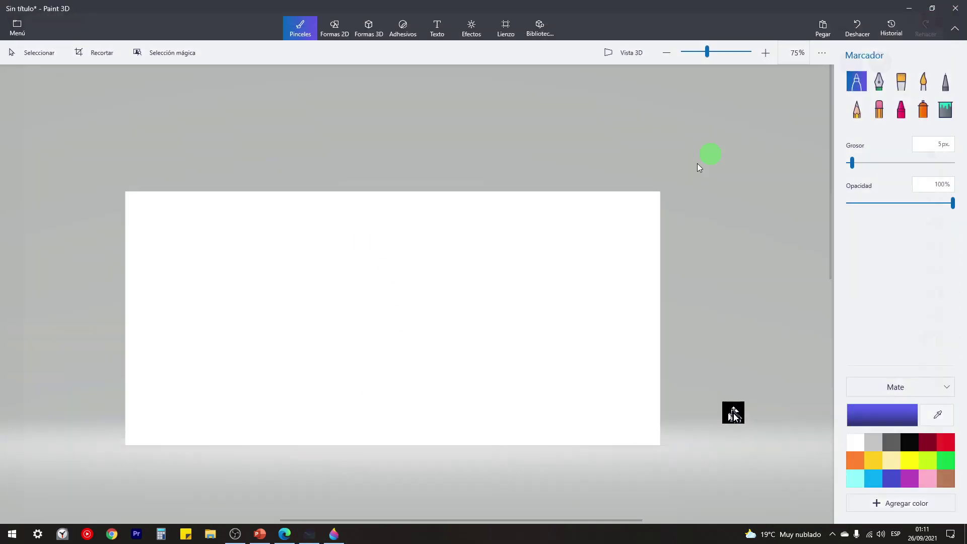
{"action": "left_click", "coordinate": [955, 8]}
{"action": "left_click", "coordinate": [484, 288]}
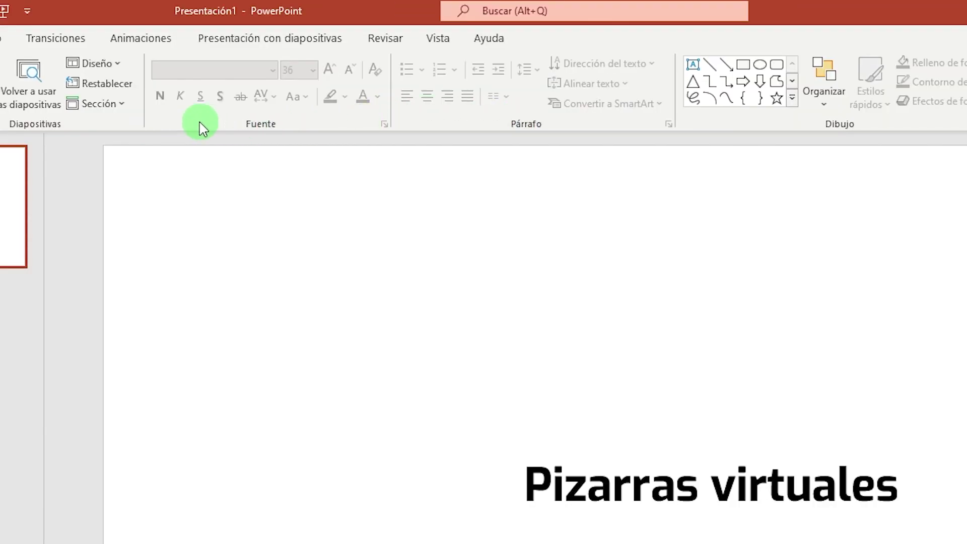
- Customize the PowerPoint ribbon to include the Dibujar main tab and apply the change
{"action": "right_click", "coordinate": [165, 125]}
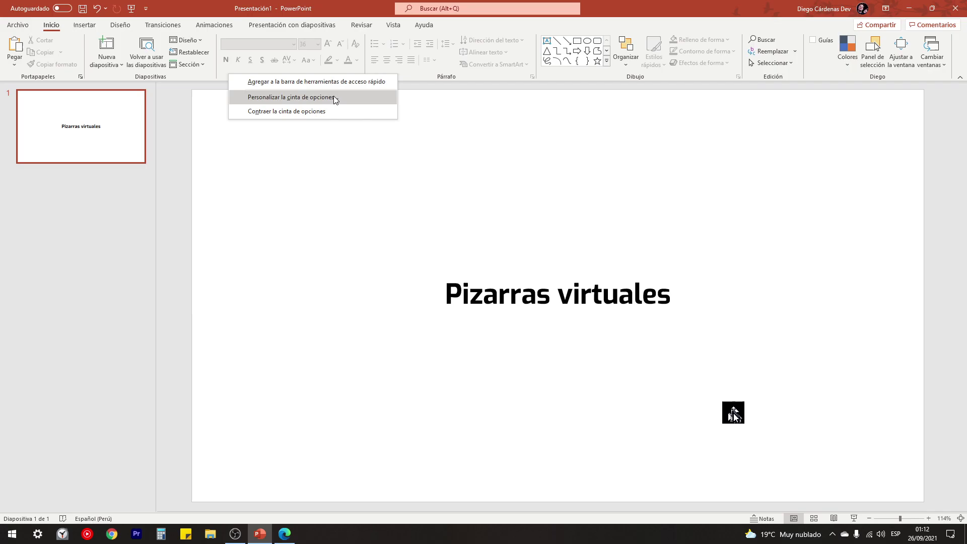
{"action": "left_click", "coordinate": [243, 158]}
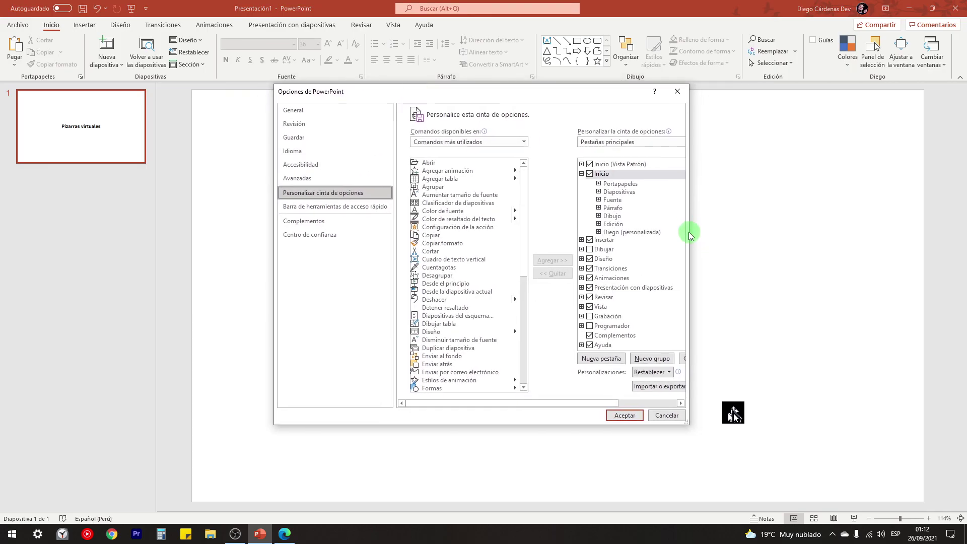
{"action": "left_click_drag", "start_coordinate": [689, 232], "coordinate": [733, 232]}
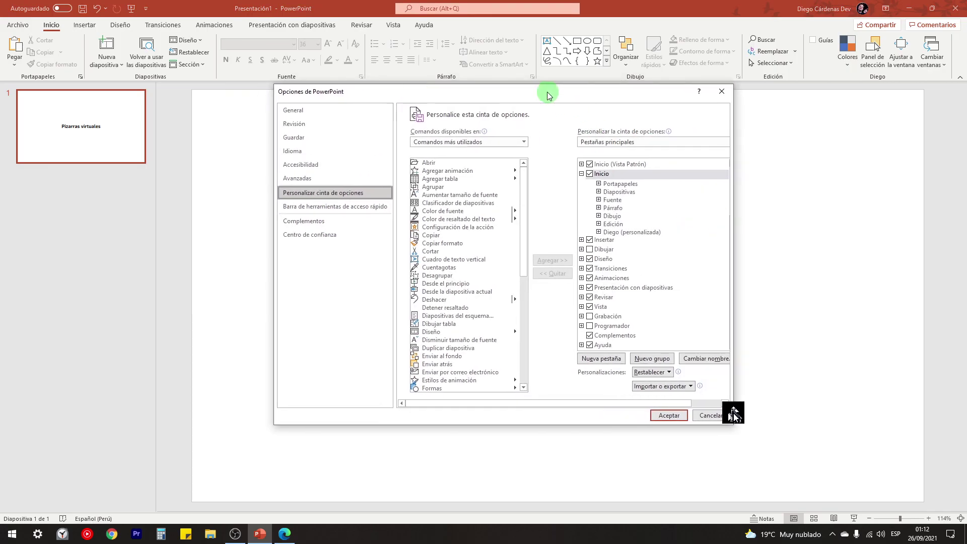
{"action": "left_click_drag", "start_coordinate": [546, 91], "coordinate": [534, 97]}
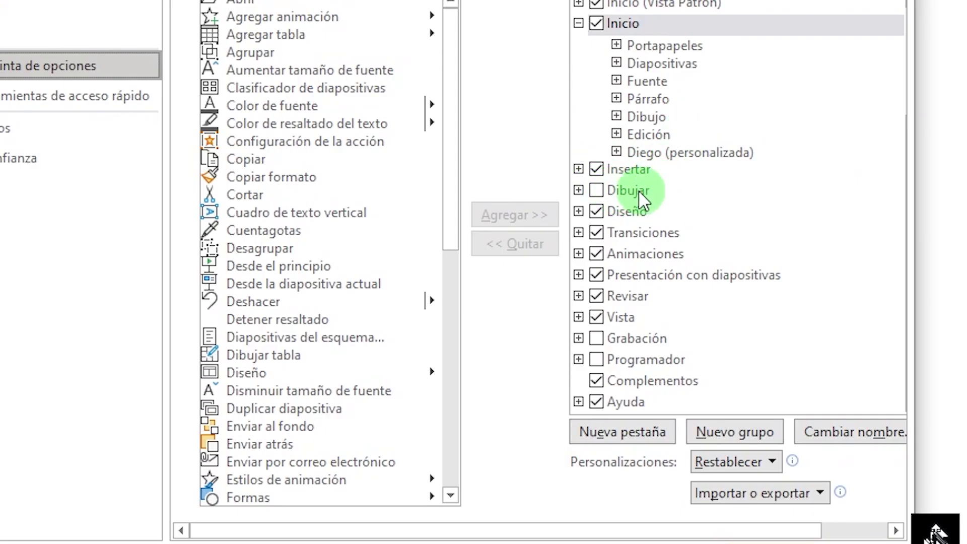
{"action": "left_click", "coordinate": [595, 191]}
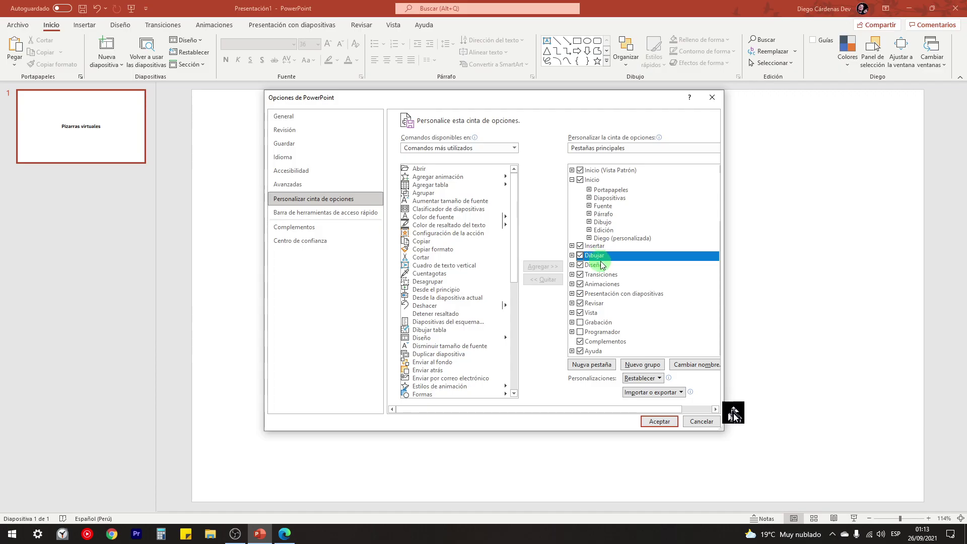
{"action": "left_click", "coordinate": [571, 255]}
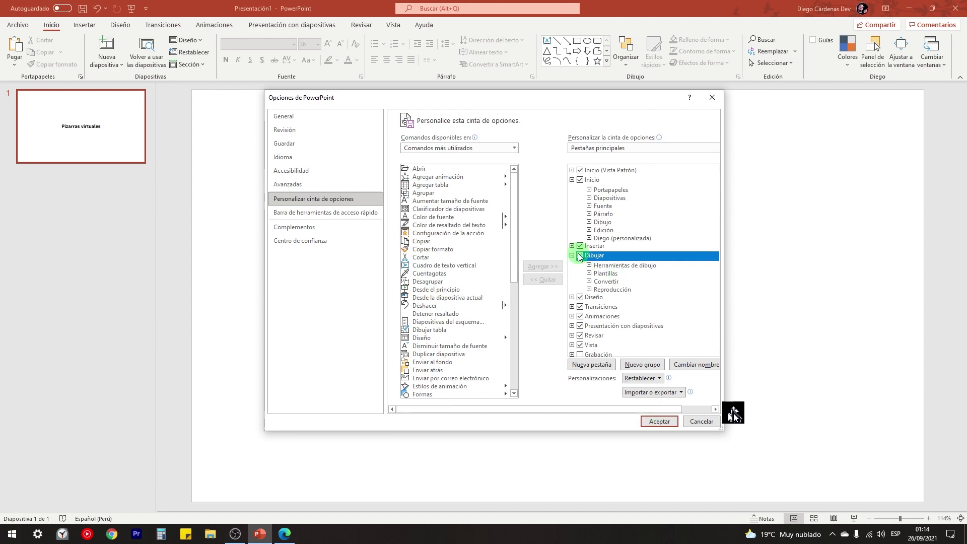
{"action": "left_click", "coordinate": [661, 422]}
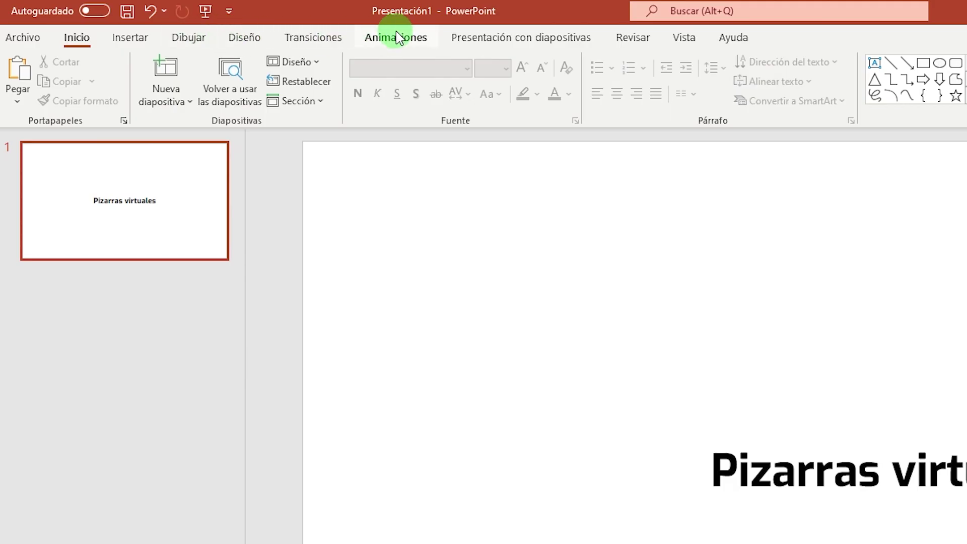
- Display PowerPoint's drawing commands and examine the eraser, pens and highlighter
{"action": "left_click", "coordinate": [187, 39]}
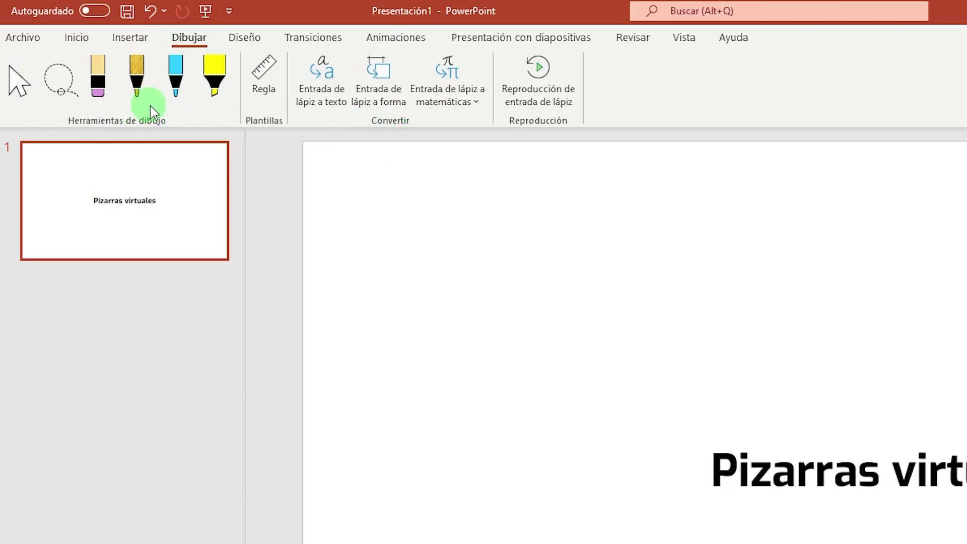
{"action": "left_click", "coordinate": [214, 73]}
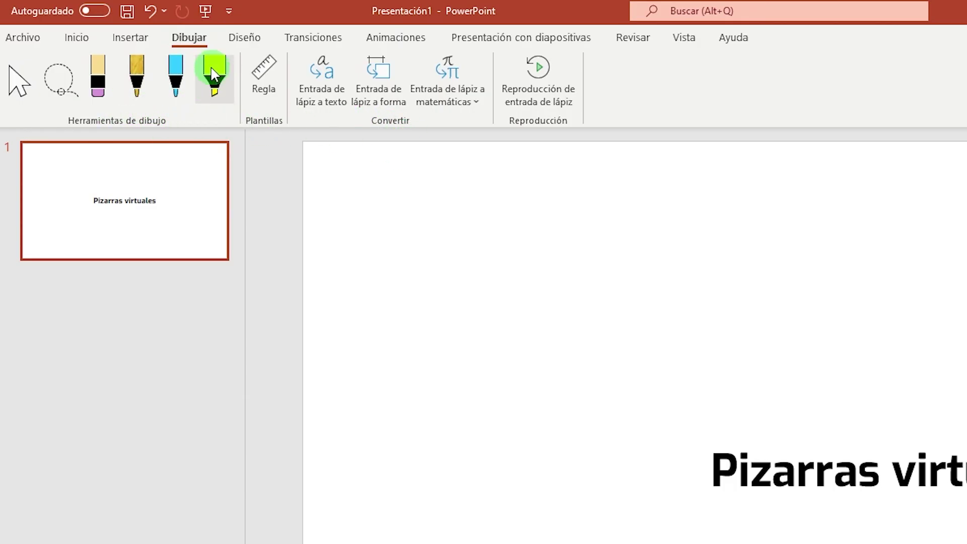
{"action": "left_click", "coordinate": [100, 91]}
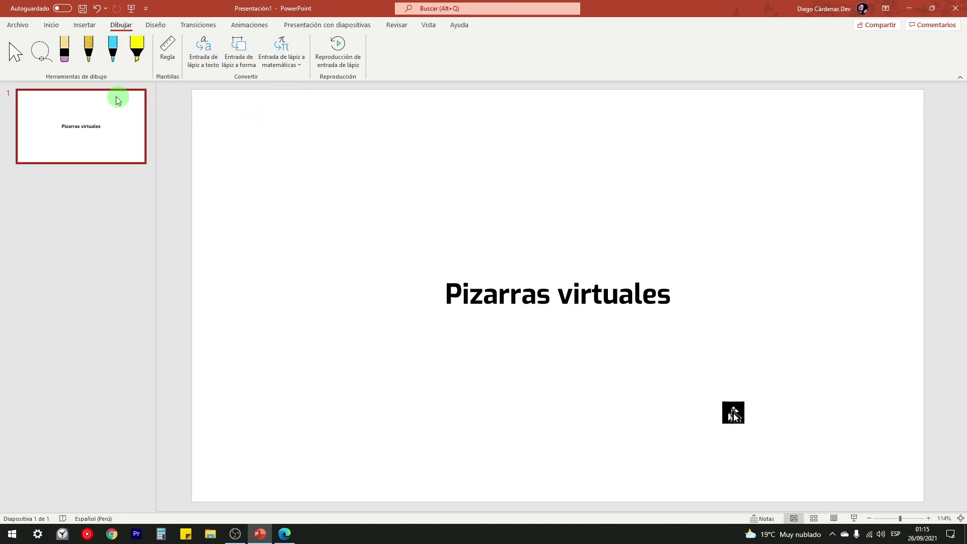
- Look over the Inicio, Insertar, Transiciones and Animaciones commands, and return to the drawing tools
{"action": "left_click", "coordinate": [84, 28]}
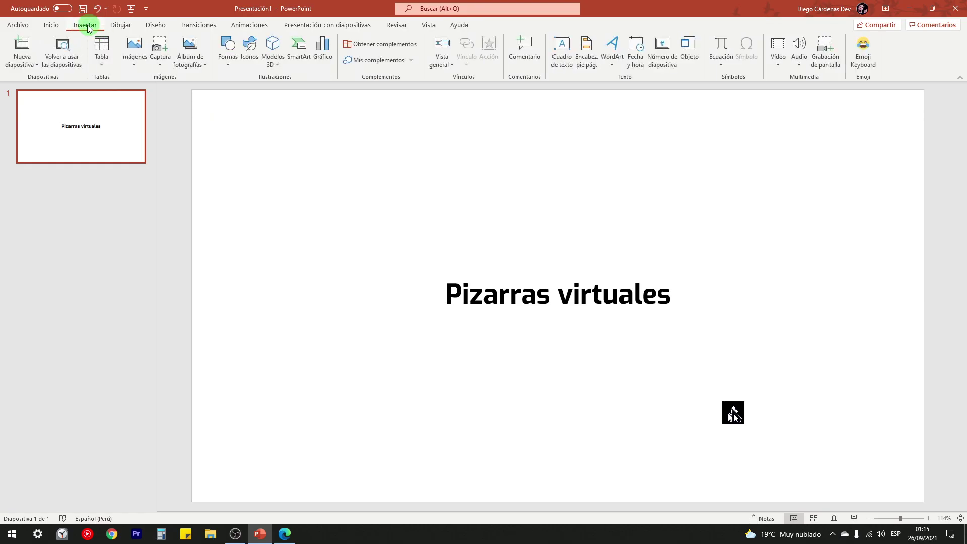
{"action": "left_click", "coordinate": [51, 28]}
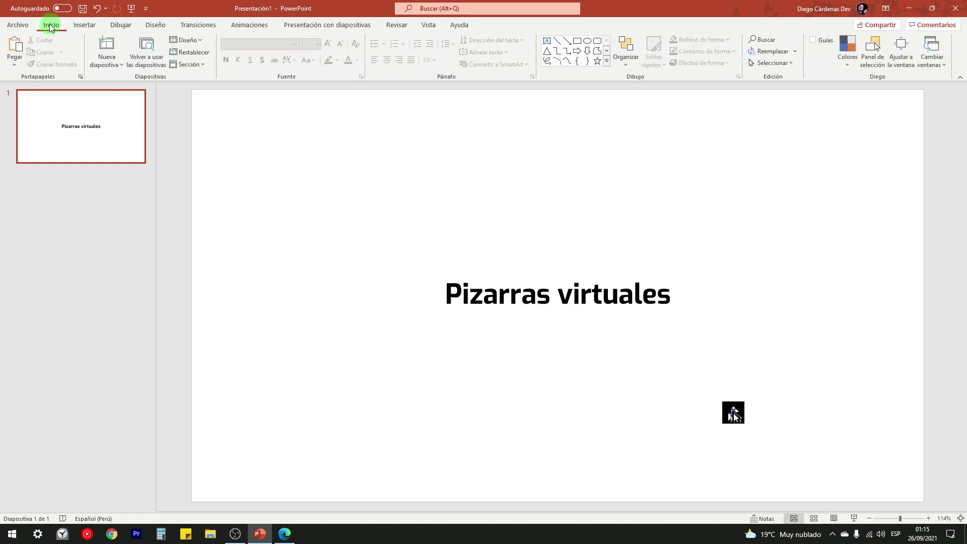
{"action": "left_click", "coordinate": [258, 26]}
{"action": "left_click", "coordinate": [199, 23]}
{"action": "left_click", "coordinate": [53, 29]}
{"action": "left_click", "coordinate": [123, 26]}
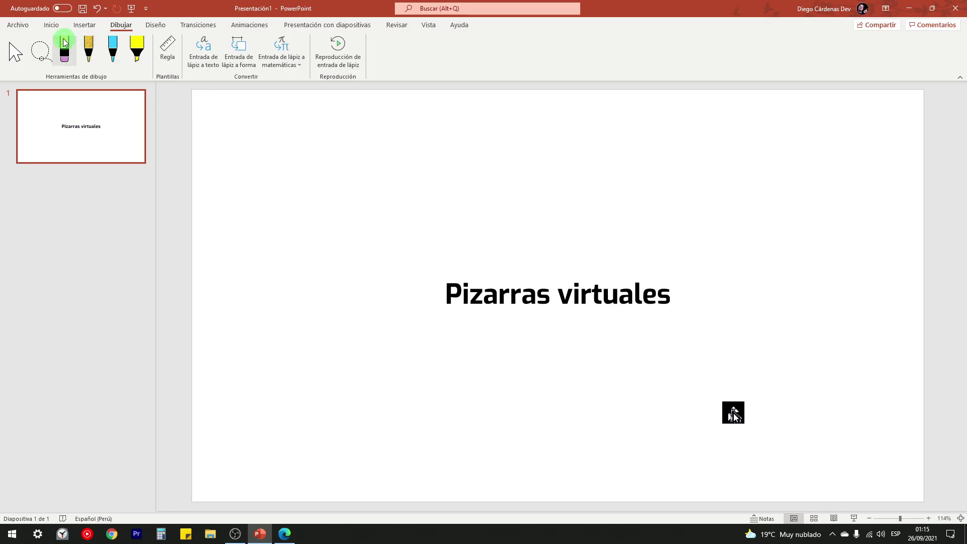
{"action": "left_click", "coordinate": [46, 28]}
{"action": "left_click", "coordinate": [84, 25]}
{"action": "left_click", "coordinate": [198, 26]}
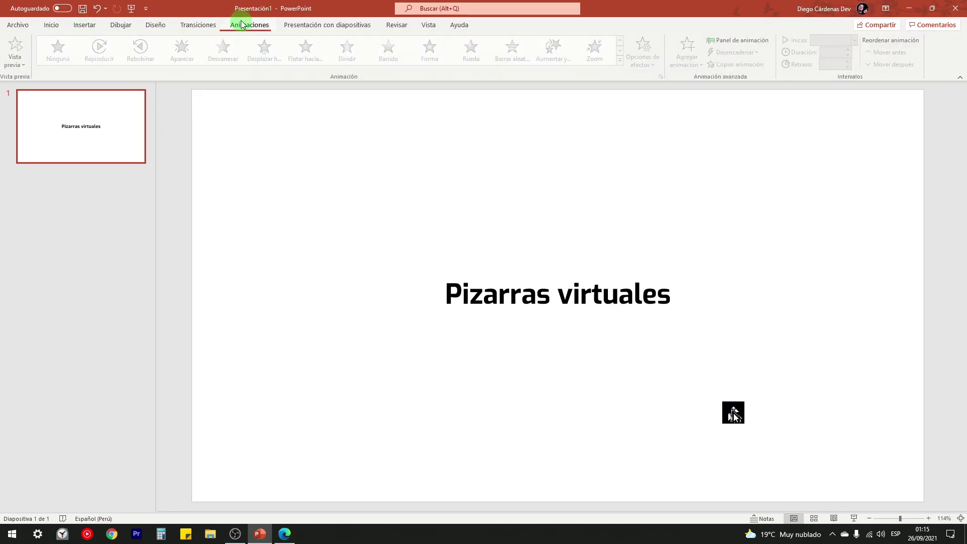
{"action": "left_click", "coordinate": [234, 28]}
{"action": "left_click", "coordinate": [125, 30]}
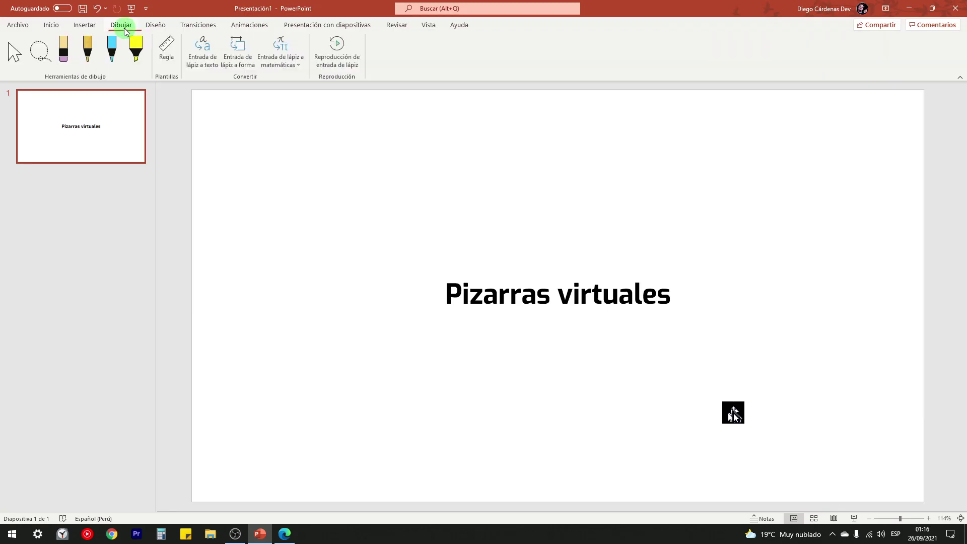
- Switch to Microsoft Edge and look through the modules on the Curso de PowerPoint: Básico – Avanzado page
{"action": "left_click", "coordinate": [285, 533]}
{"action": "left_click", "coordinate": [61, 7]}
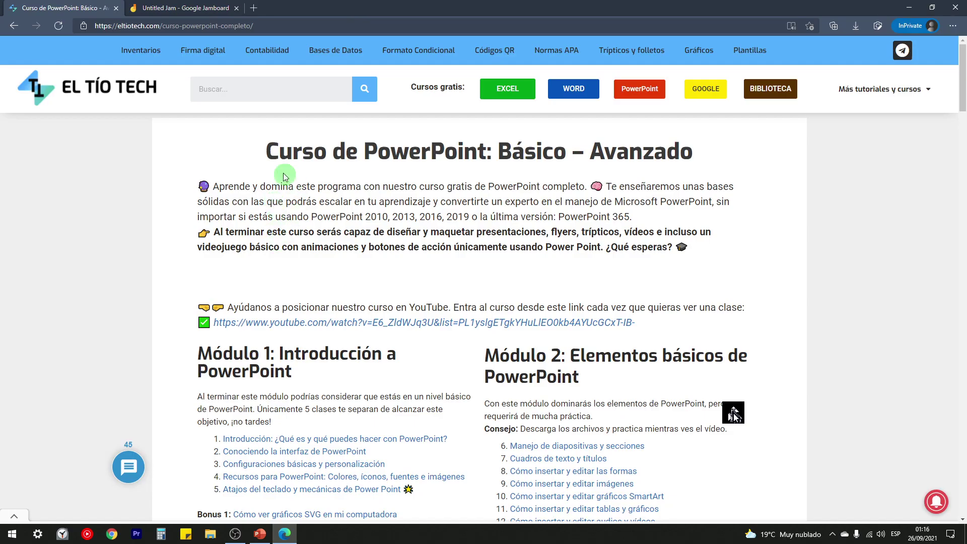
{"action": "left_click_drag", "start_coordinate": [265, 151], "coordinate": [649, 165]}
{"action": "left_click", "coordinate": [485, 211]}
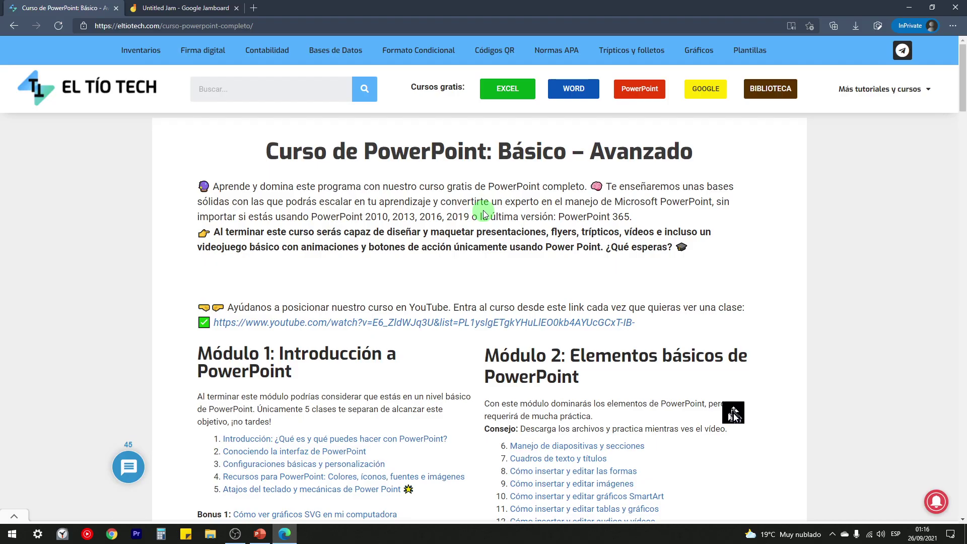
{"action": "scroll", "coordinate": [331, 220], "scroll_direction": "down", "scroll_amount": 4}
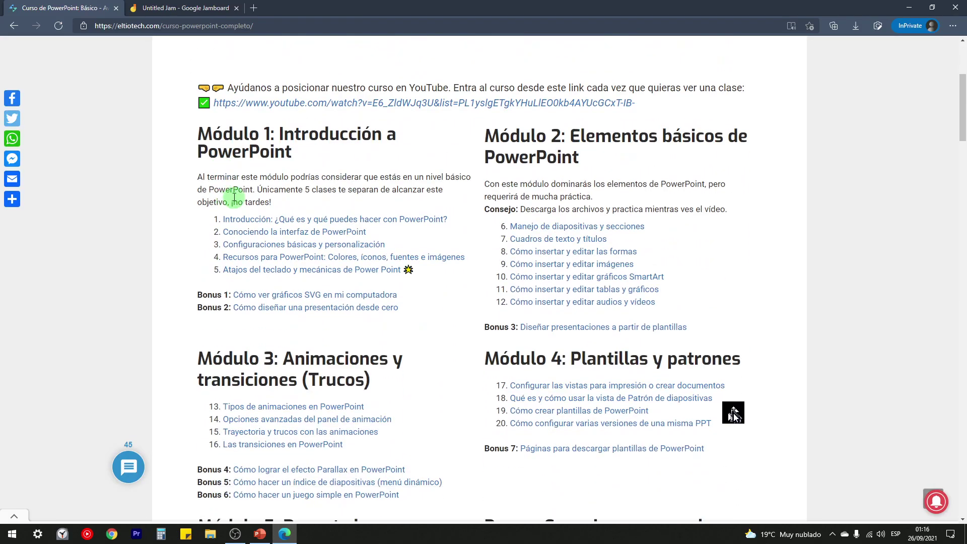
{"action": "scroll", "coordinate": [234, 196], "scroll_direction": "down", "scroll_amount": 5}
{"action": "scroll", "coordinate": [162, 170], "scroll_direction": "up", "scroll_amount": 1}
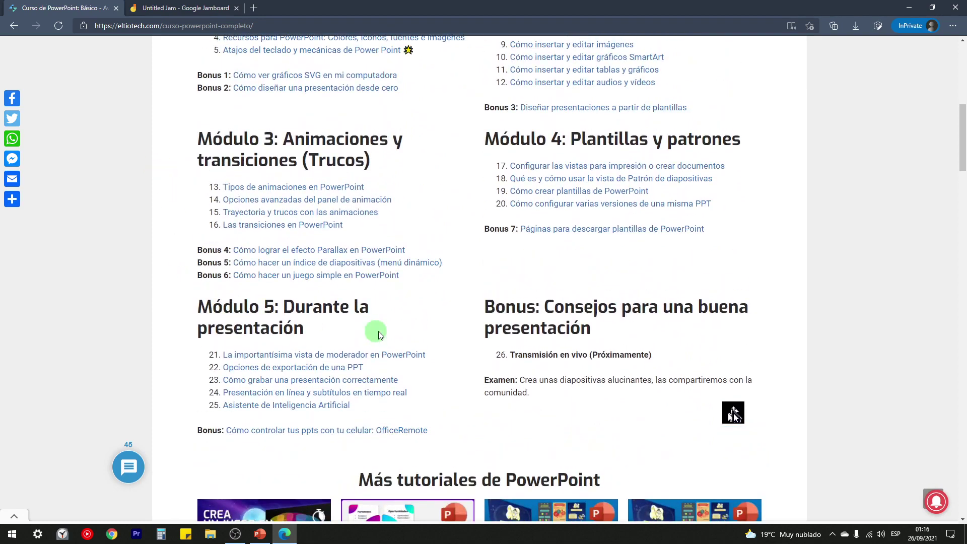
- Review the PowerPoint course page from its title through the first modules' lessons, and return to PowerPoint
{"action": "scroll", "coordinate": [403, 342], "scroll_direction": "up", "scroll_amount": 3}
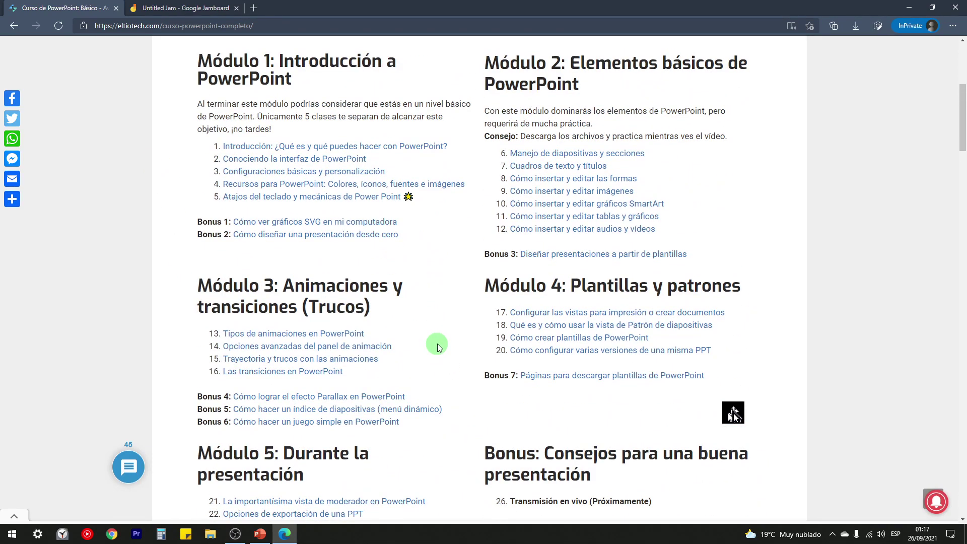
{"action": "scroll", "coordinate": [437, 347], "scroll_direction": "up", "scroll_amount": 2}
{"action": "scroll", "coordinate": [438, 355], "scroll_direction": "up", "scroll_amount": 4}
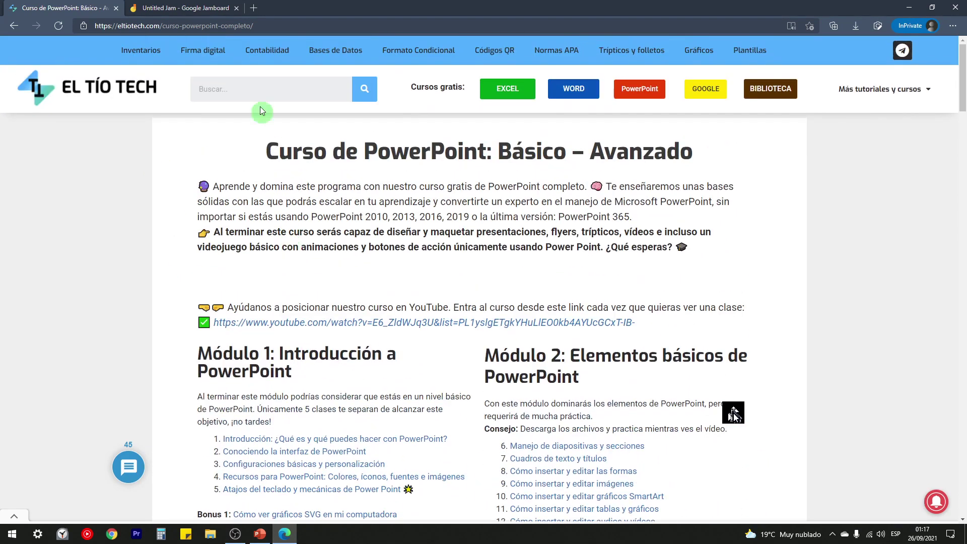
{"action": "scroll", "coordinate": [334, 256], "scroll_direction": "down", "scroll_amount": 4}
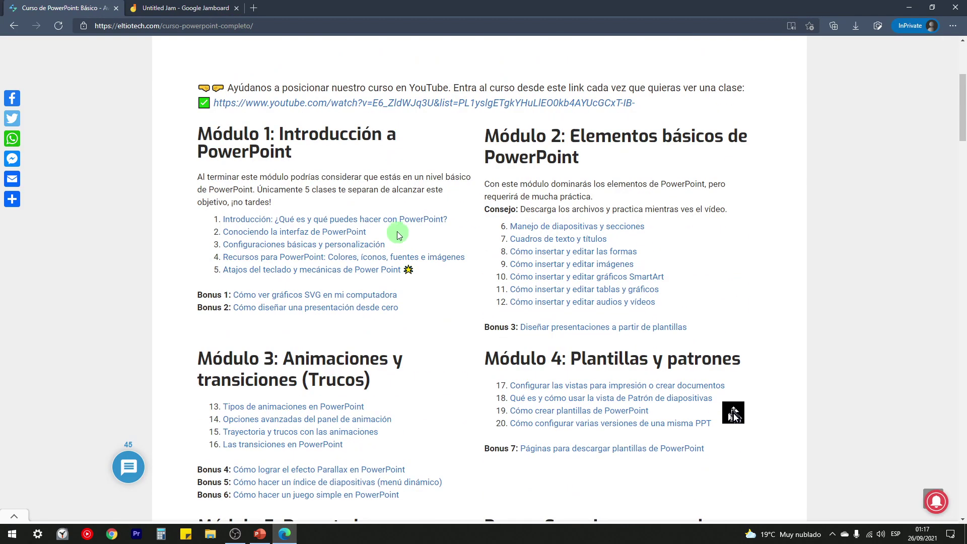
{"action": "left_click", "coordinate": [369, 220]}
{"action": "left_click", "coordinate": [519, 344]}
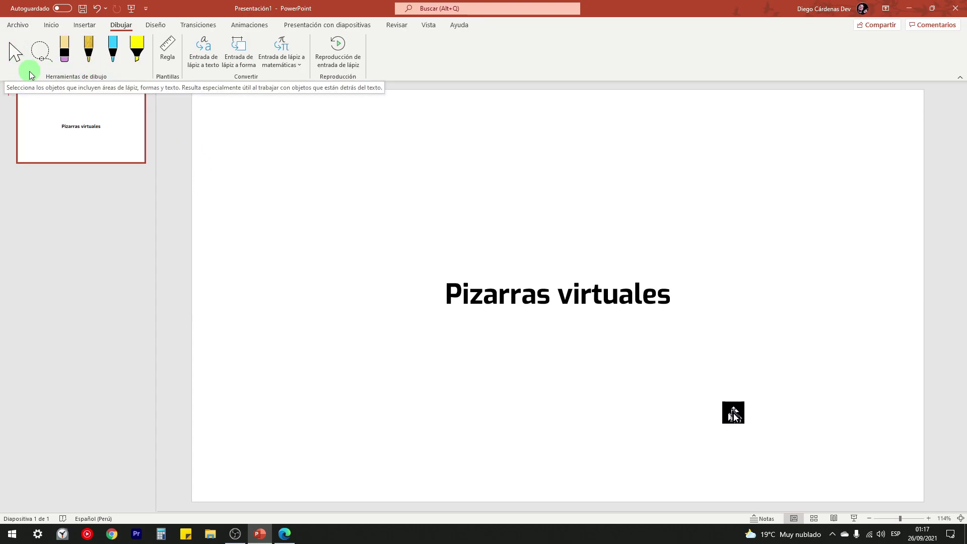
- Select the "Pizarras virtuales" text box with the selection tool and delete it to clear the slide
{"action": "left_click", "coordinate": [19, 56]}
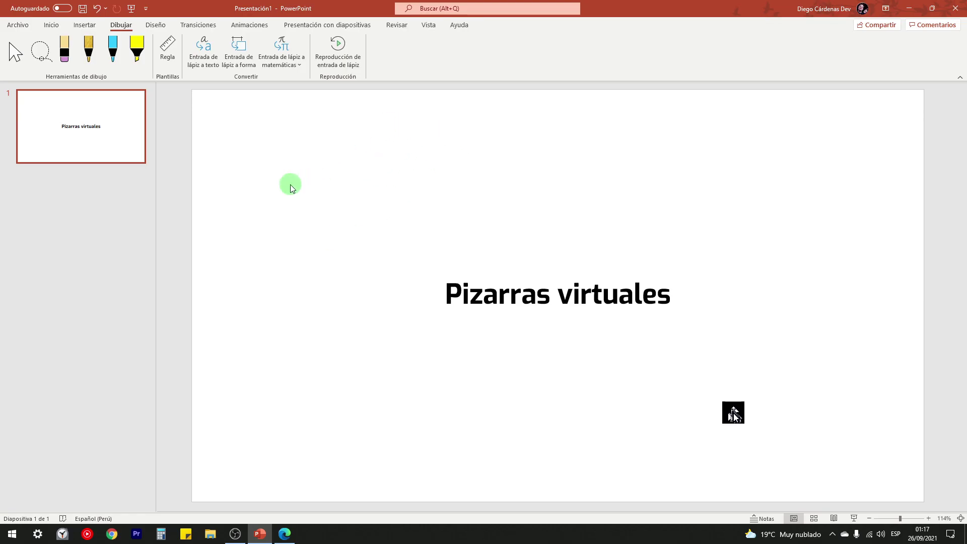
{"action": "left_click", "coordinate": [488, 286]}
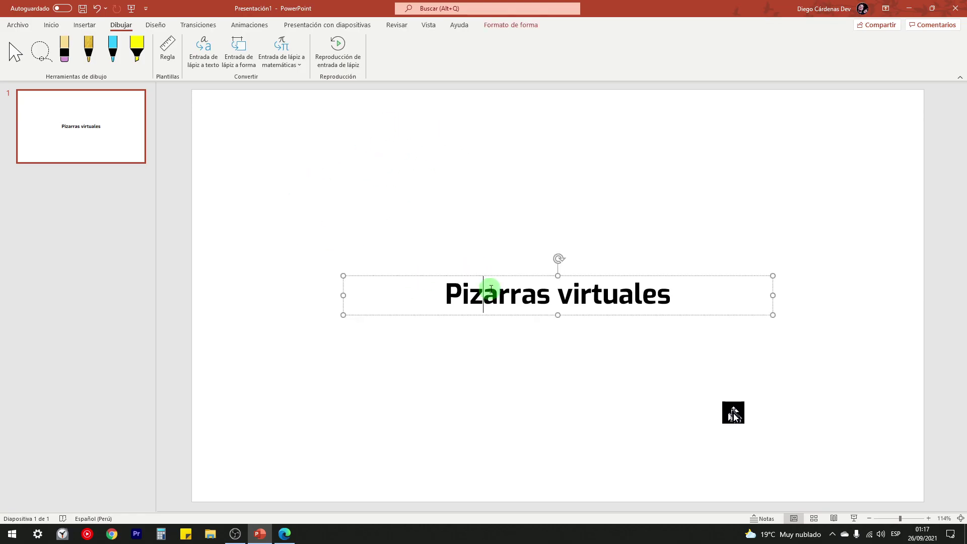
{"action": "key", "text": "Delete"}
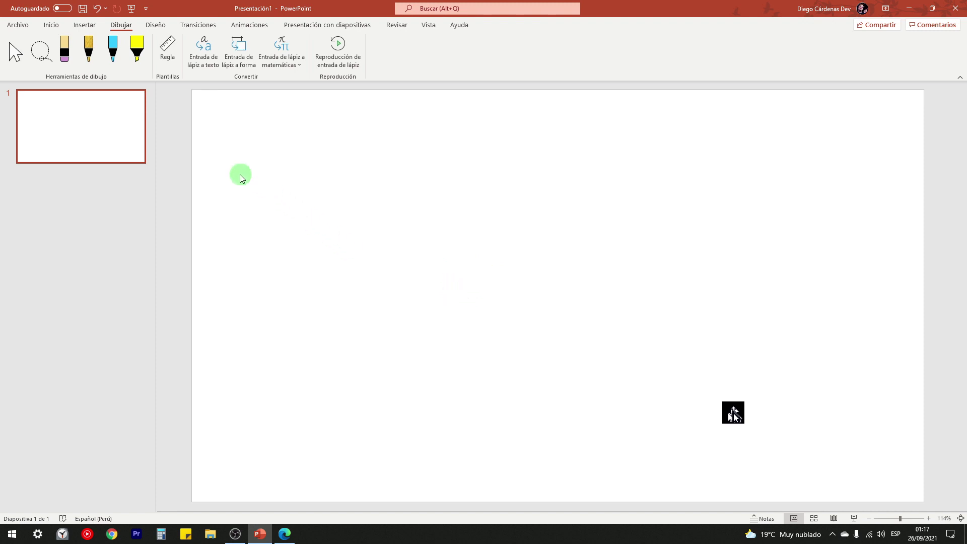
- Change the gold pen to the galaxy texture and draw a thick wavy stroke in the slide's upper-left area
{"action": "left_click", "coordinate": [90, 55]}
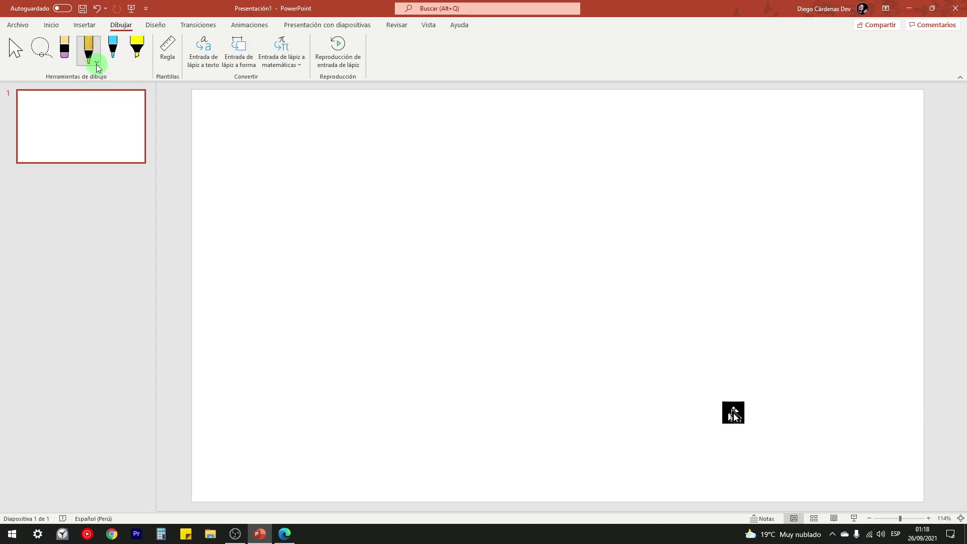
{"action": "left_click", "coordinate": [97, 65]}
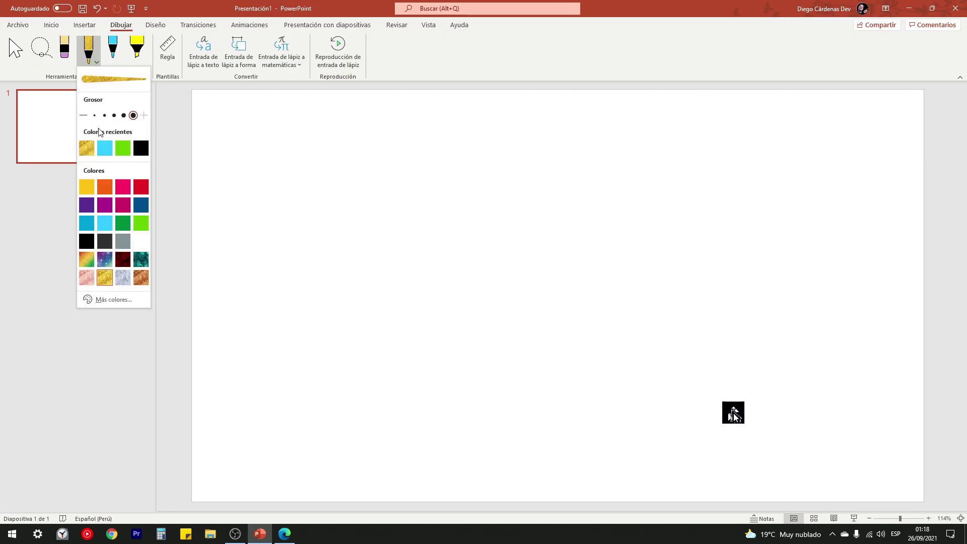
{"action": "left_click", "coordinate": [104, 260]}
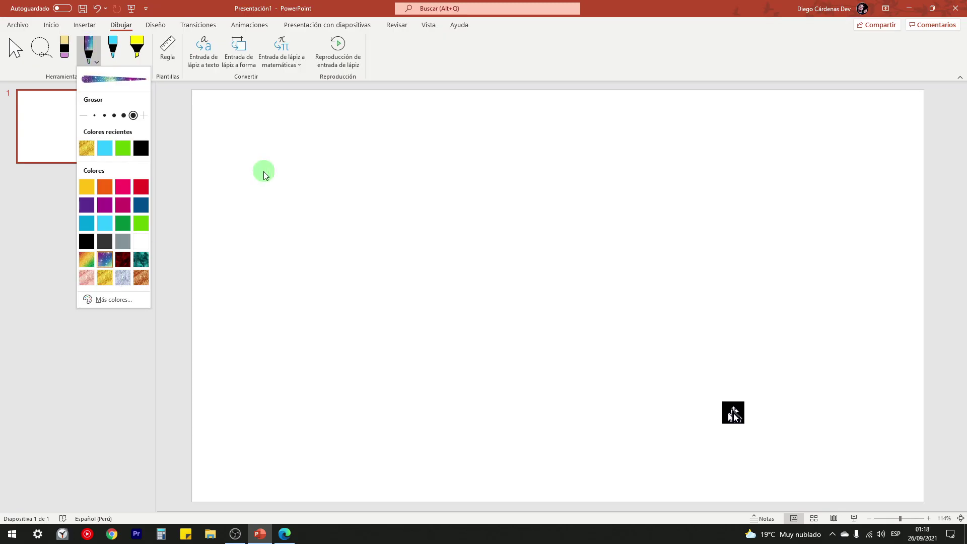
{"action": "left_click_drag", "start_coordinate": [282, 165], "coordinate": [333, 195]}
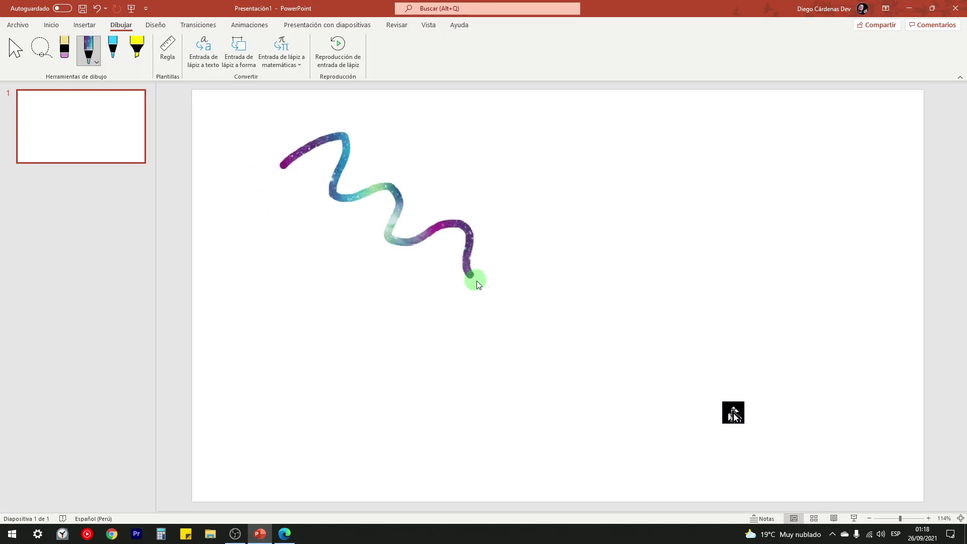
{"action": "left_click_drag", "start_coordinate": [476, 280], "coordinate": [478, 282]}
- Set the galaxy pen to the thinnest stroke and draw a small zigzag and an open angular outline around the thick stroke
{"action": "left_click", "coordinate": [95, 61]}
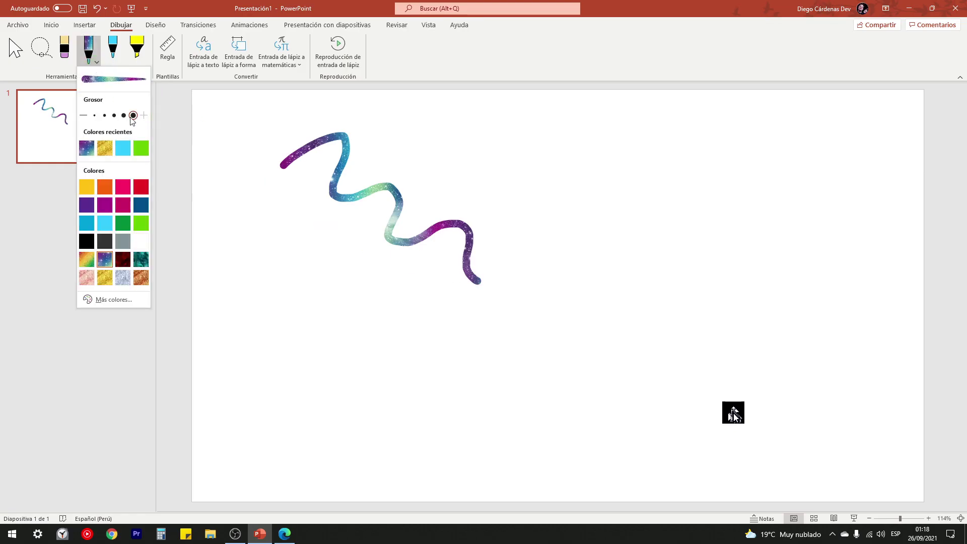
{"action": "left_click", "coordinate": [94, 115]}
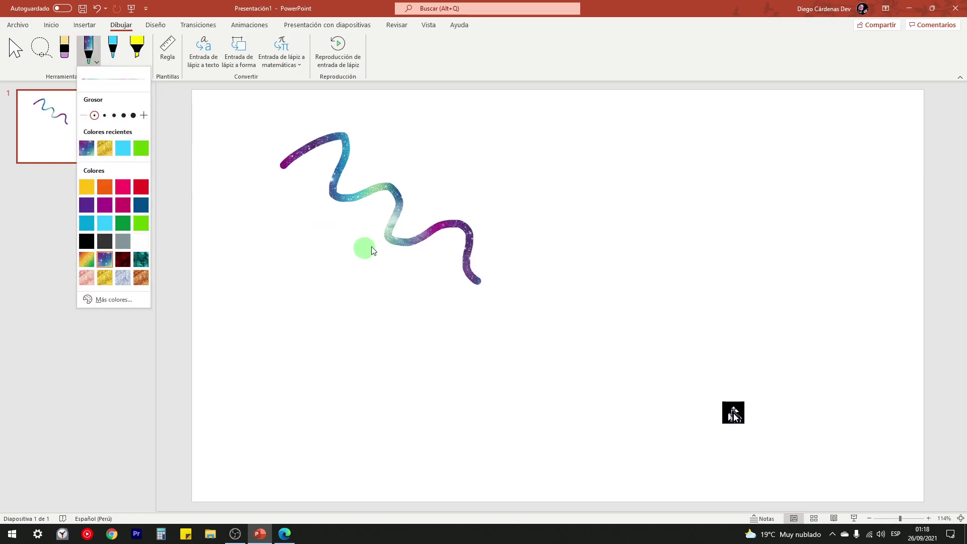
{"action": "mouse_move", "coordinate": [464, 167]}
{"action": "left_mouse_down"}
{"action": "mouse_move", "coordinate": [495, 164]}
{"action": "mouse_move", "coordinate": [555, 214]}
{"action": "left_mouse_up"}
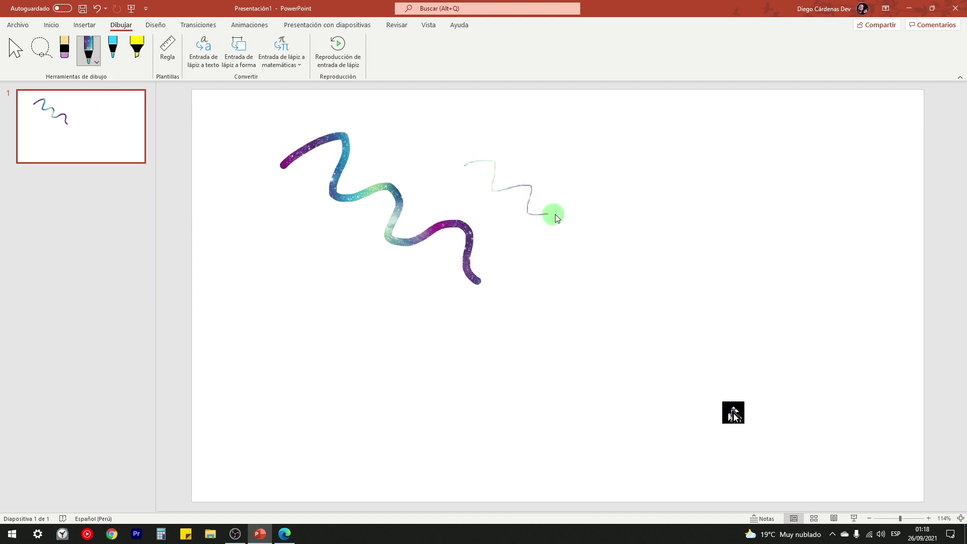
{"action": "mouse_move", "coordinate": [272, 218]}
{"action": "left_mouse_down"}
{"action": "mouse_move", "coordinate": [519, 297]}
{"action": "mouse_move", "coordinate": [501, 258]}
{"action": "left_mouse_up"}
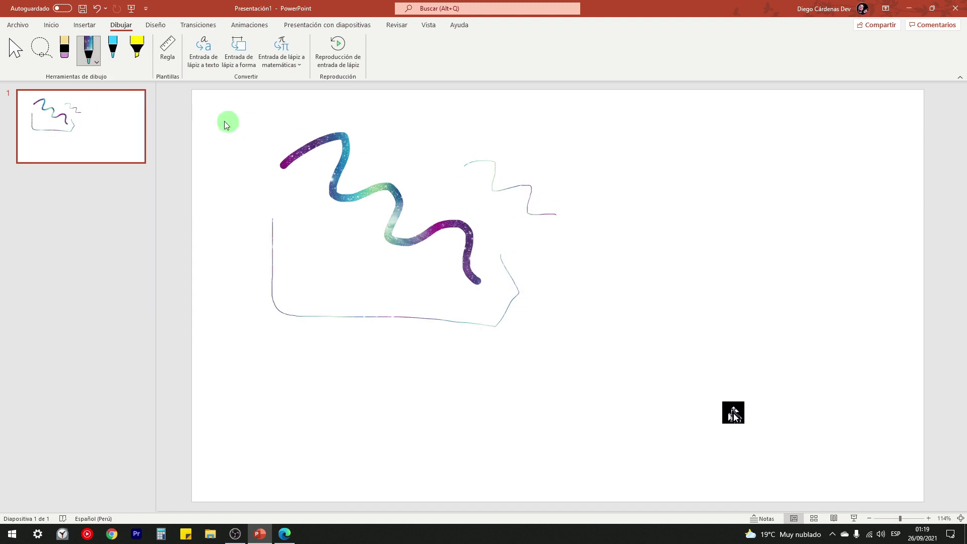
- Give the pen the custom lime green color #C4F35B
{"action": "left_click", "coordinate": [96, 63]}
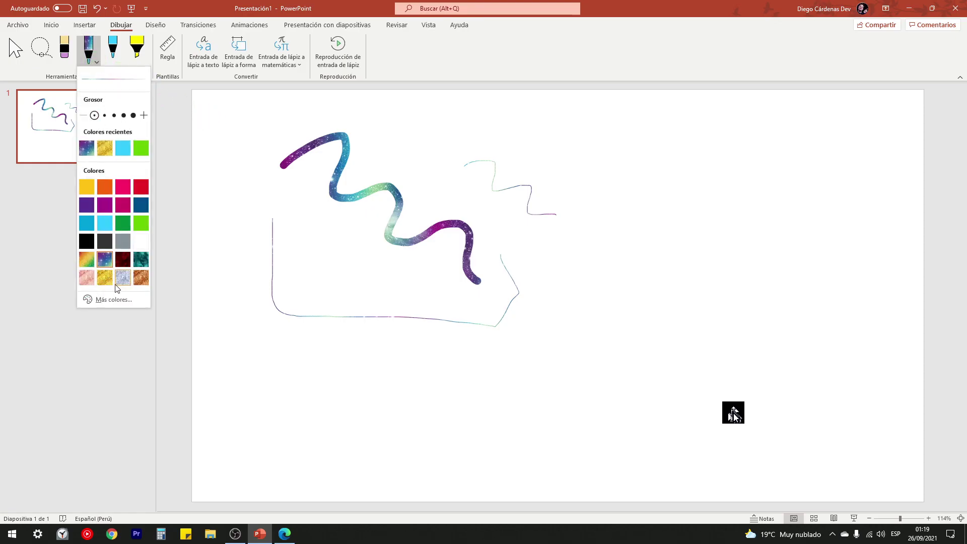
{"action": "left_click", "coordinate": [104, 300]}
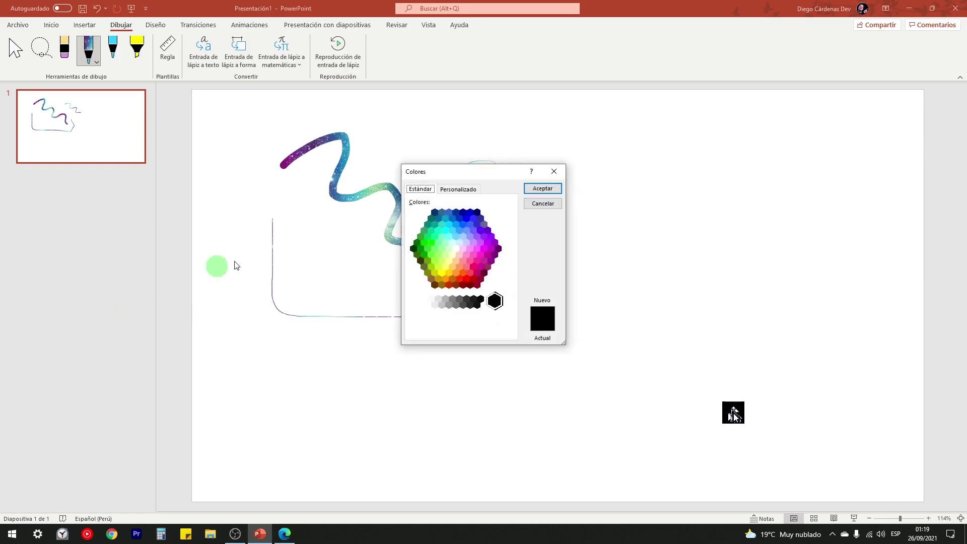
{"action": "left_click", "coordinate": [455, 189]}
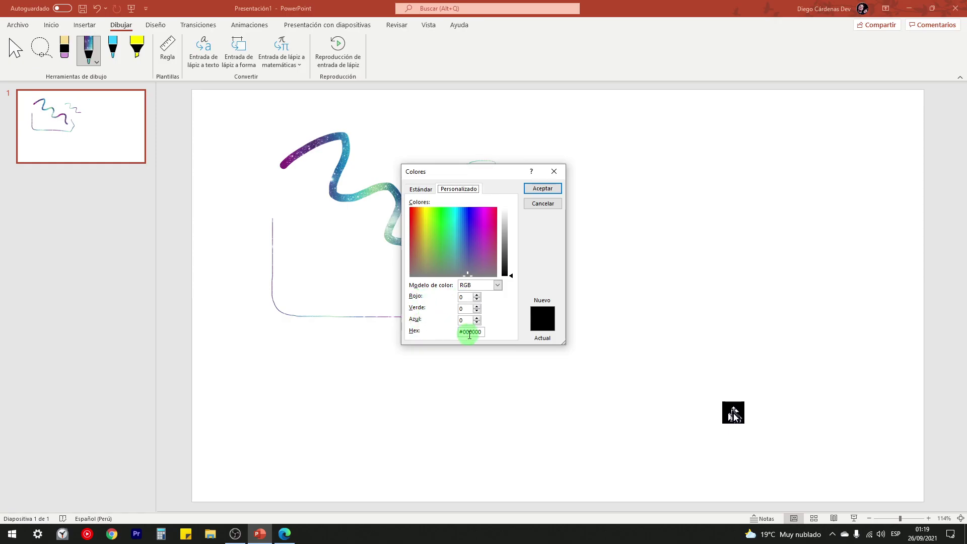
{"action": "left_click_drag", "start_coordinate": [467, 264], "coordinate": [428, 216]}
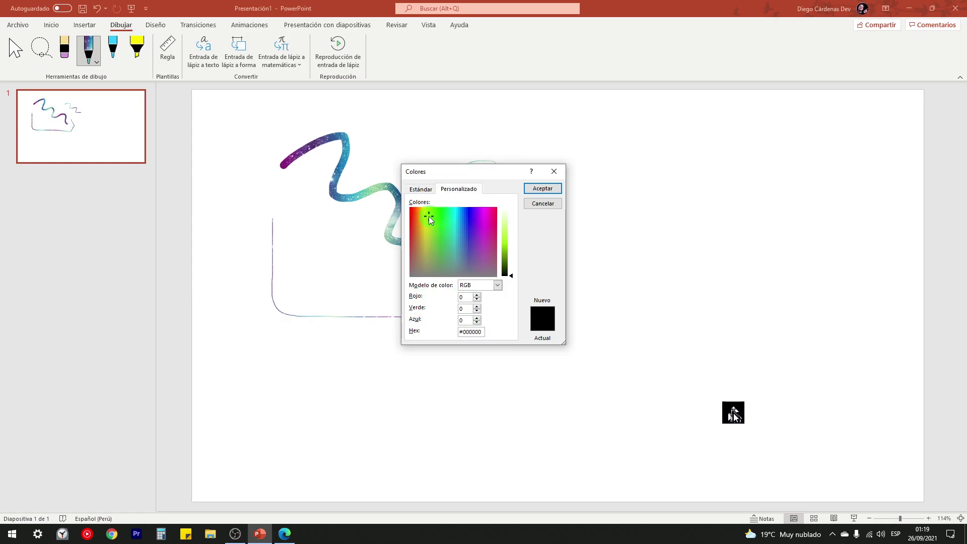
{"action": "left_click_drag", "start_coordinate": [505, 252], "coordinate": [505, 233]}
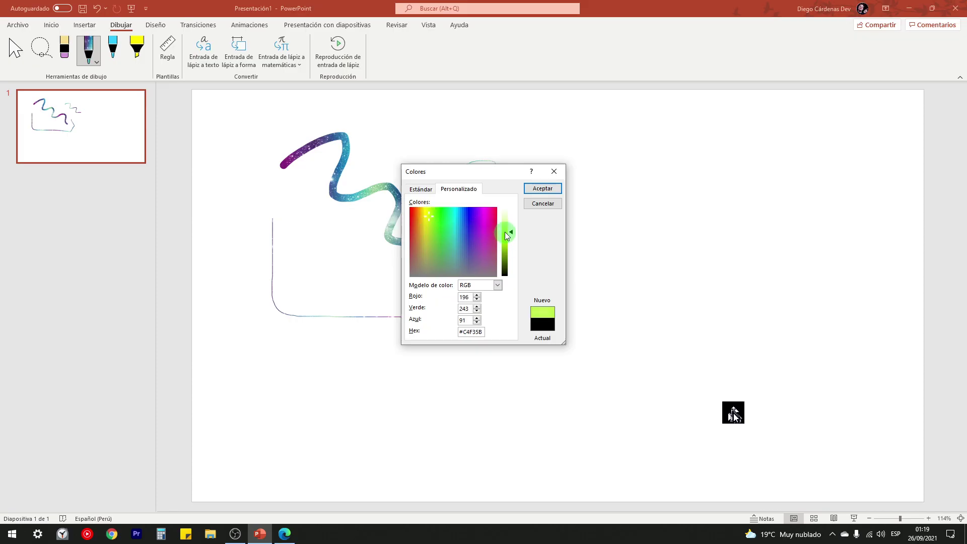
{"action": "left_click", "coordinate": [539, 190]}
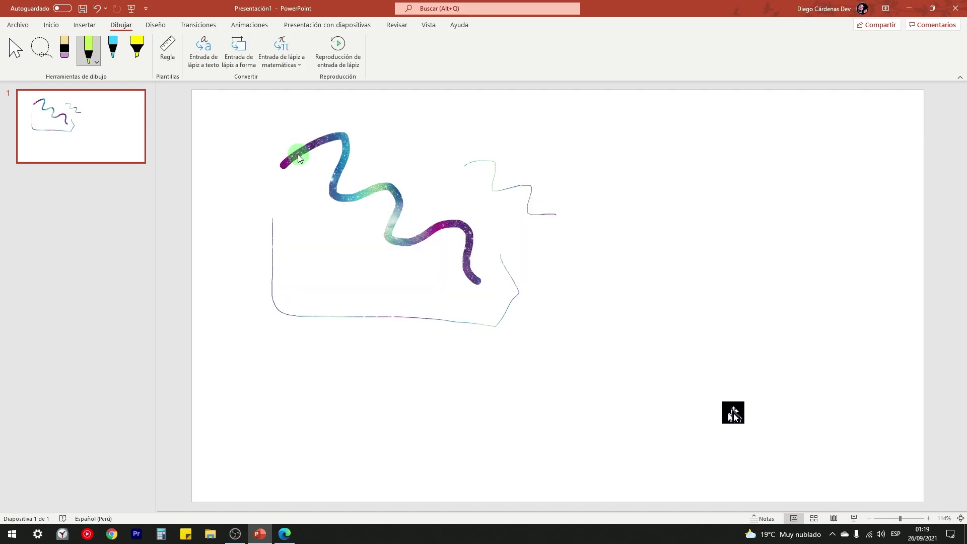
- Set the lime pen to the thickest stroke, 3.5 mm, and draw a zigzag to the right of the thin one
{"action": "left_click", "coordinate": [90, 58]}
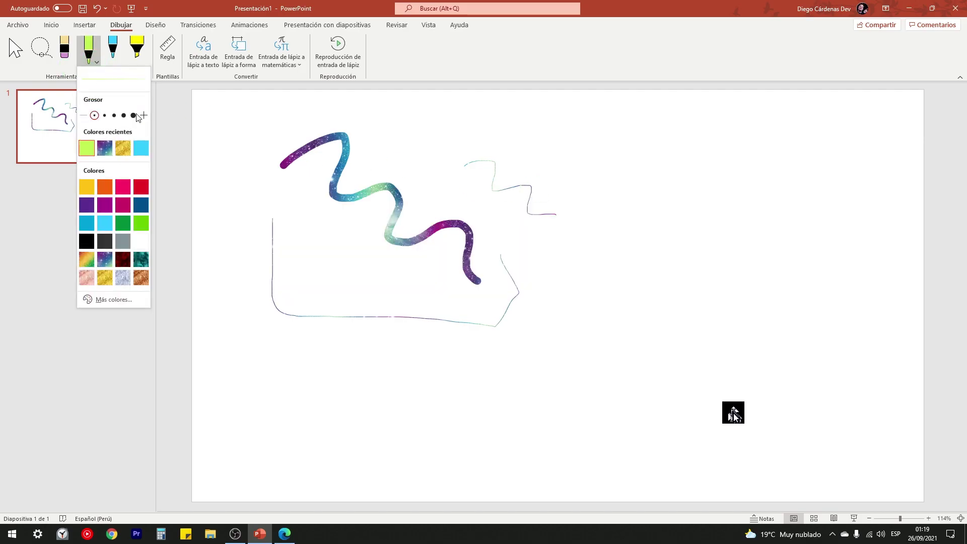
{"action": "left_click", "coordinate": [133, 115]}
{"action": "left_click", "coordinate": [447, 287]}
{"action": "left_click", "coordinate": [557, 210]}
{"action": "mouse_move", "coordinate": [586, 190]}
{"action": "left_mouse_down"}
{"action": "mouse_move", "coordinate": [597, 222]}
{"action": "mouse_move", "coordinate": [672, 283]}
{"action": "left_mouse_up"}
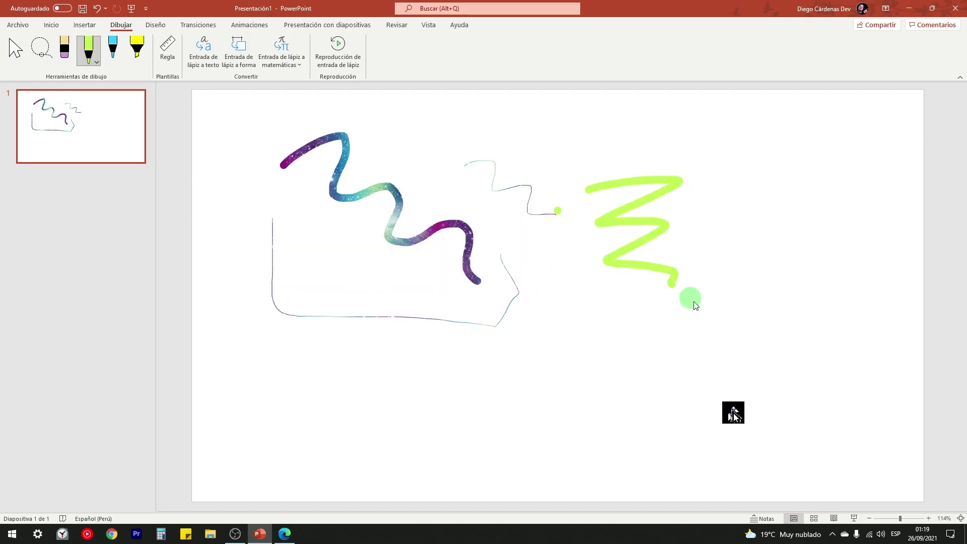
- Examine the light-blue pen's thickness and color options, and switch back and forth between it and the lime pen
{"action": "left_click", "coordinate": [114, 53]}
{"action": "left_click", "coordinate": [116, 61]}
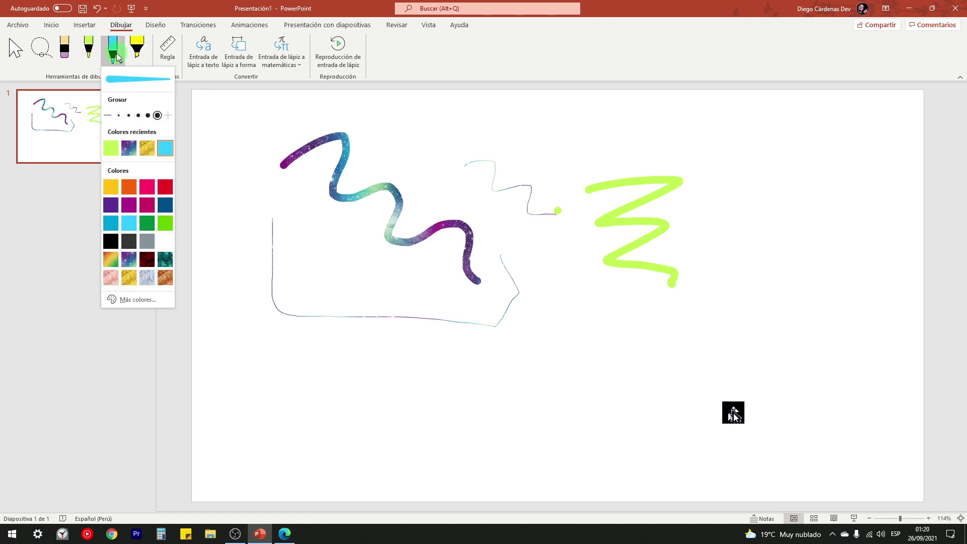
{"action": "left_click", "coordinate": [90, 55]}
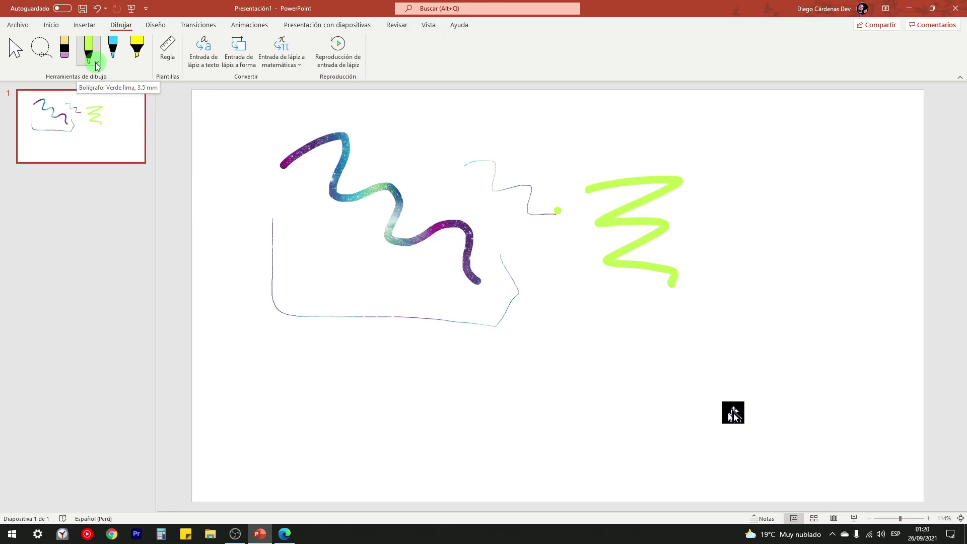
{"action": "left_click", "coordinate": [113, 58]}
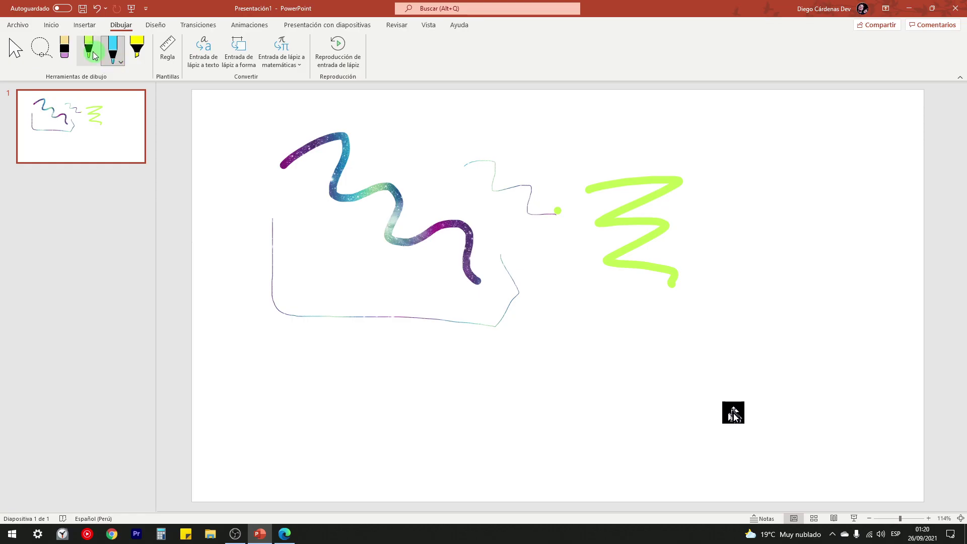
{"action": "left_click", "coordinate": [93, 56]}
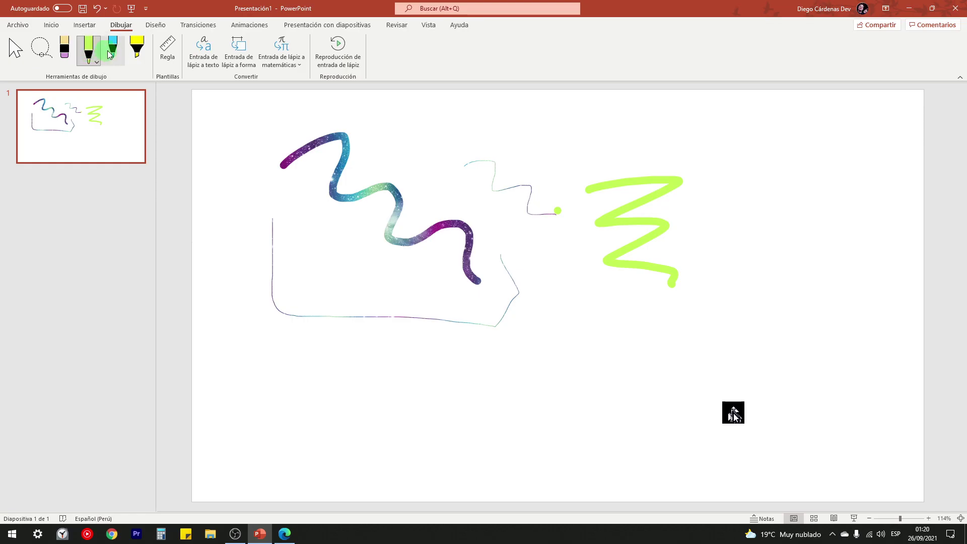
- Recolor the lime pen purple and the light-blue pen yellow
{"action": "left_click", "coordinate": [96, 63]}
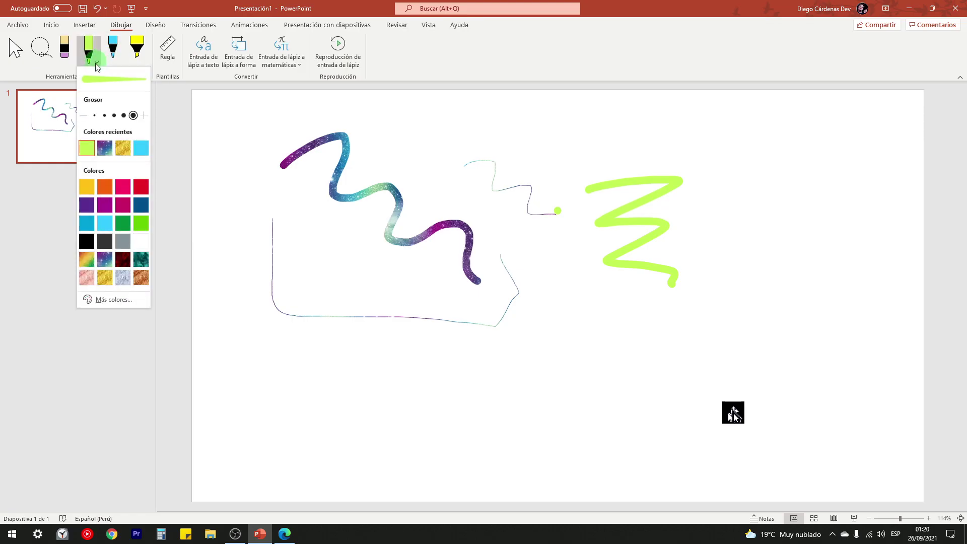
{"action": "left_click", "coordinate": [86, 204]}
{"action": "left_click", "coordinate": [112, 47]}
{"action": "left_click", "coordinate": [120, 62]}
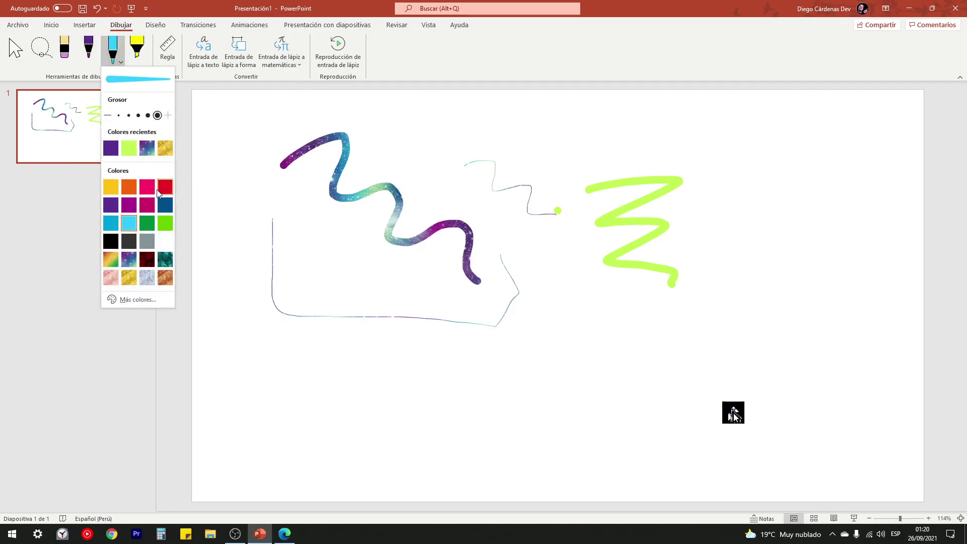
{"action": "left_click", "coordinate": [112, 190]}
- Draw a yellow dot and a yellow arrow along the slide's upper part, and a purple circle at the arrow's tip
{"action": "left_click", "coordinate": [215, 111]}
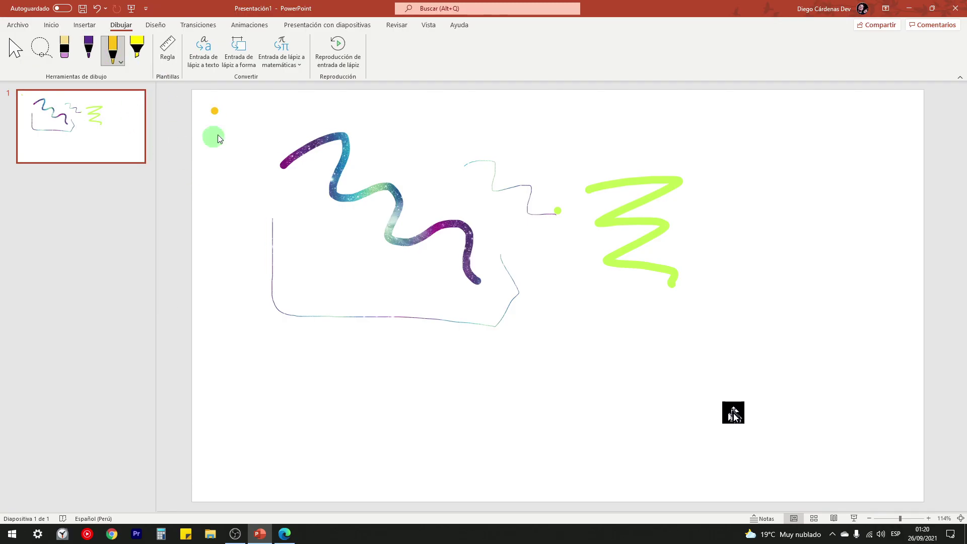
{"action": "left_click_drag", "start_coordinate": [477, 136], "coordinate": [625, 133]}
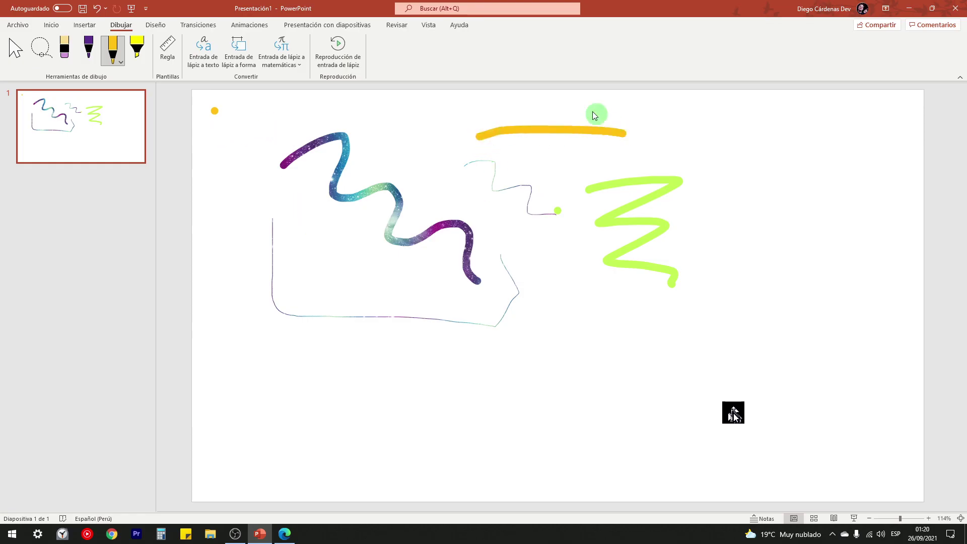
{"action": "left_click", "coordinate": [88, 48]}
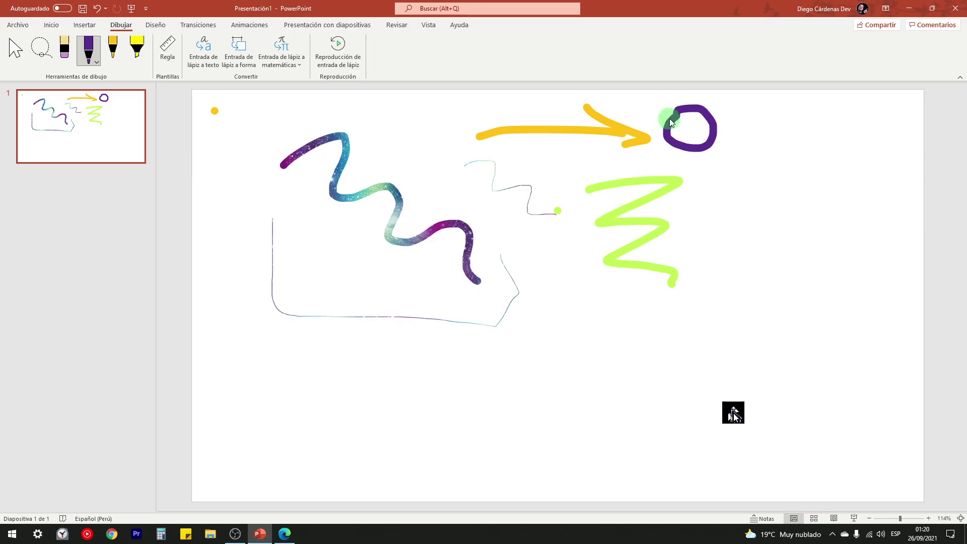
- Return to the yellow pen, review its thickness and color options, and place a yellow dot beneath the thick galaxy stroke
{"action": "left_click", "coordinate": [115, 60]}
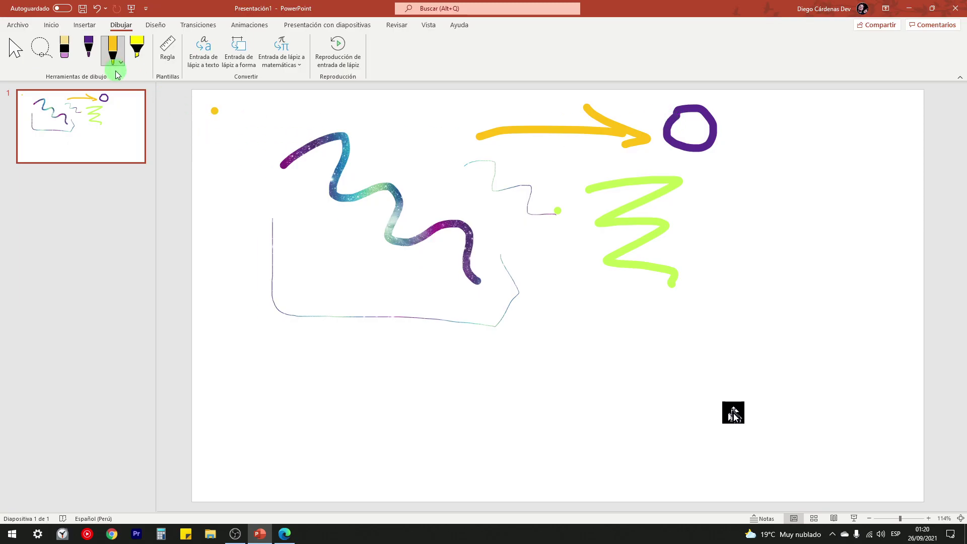
{"action": "left_click", "coordinate": [115, 64]}
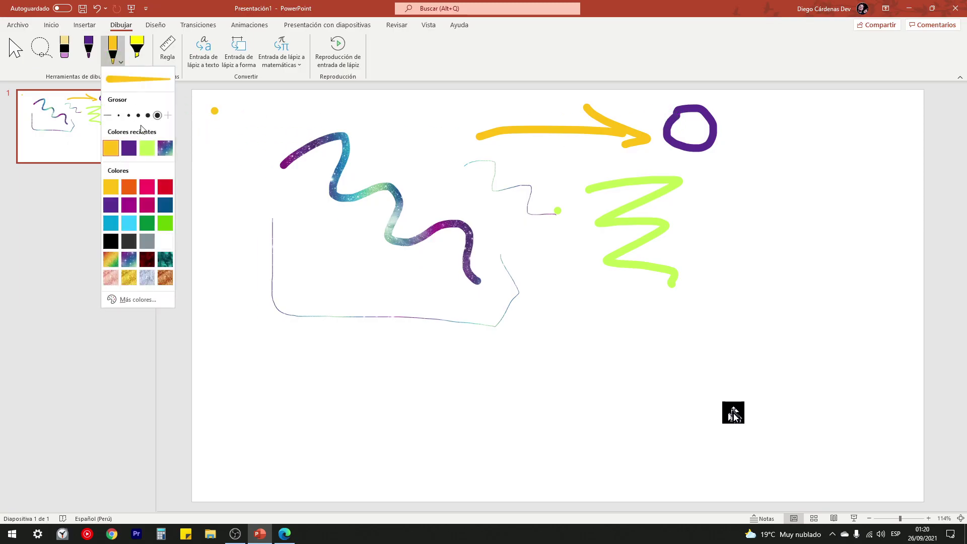
{"action": "left_click", "coordinate": [306, 209]}
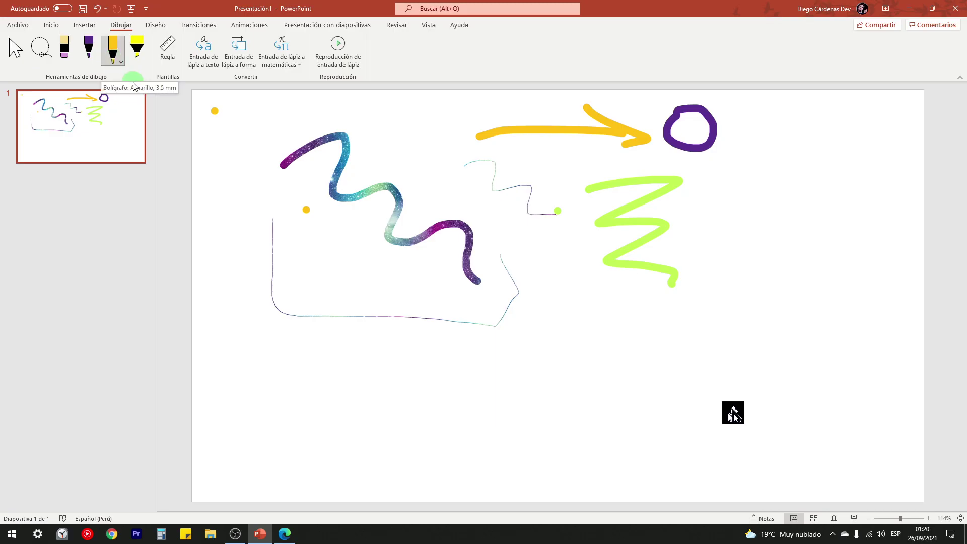
- Recolor the highlighter green and draw highlighter strokes across the slide's upper part, over the yellow arrow and through the galaxy stroke
{"action": "left_click", "coordinate": [141, 58]}
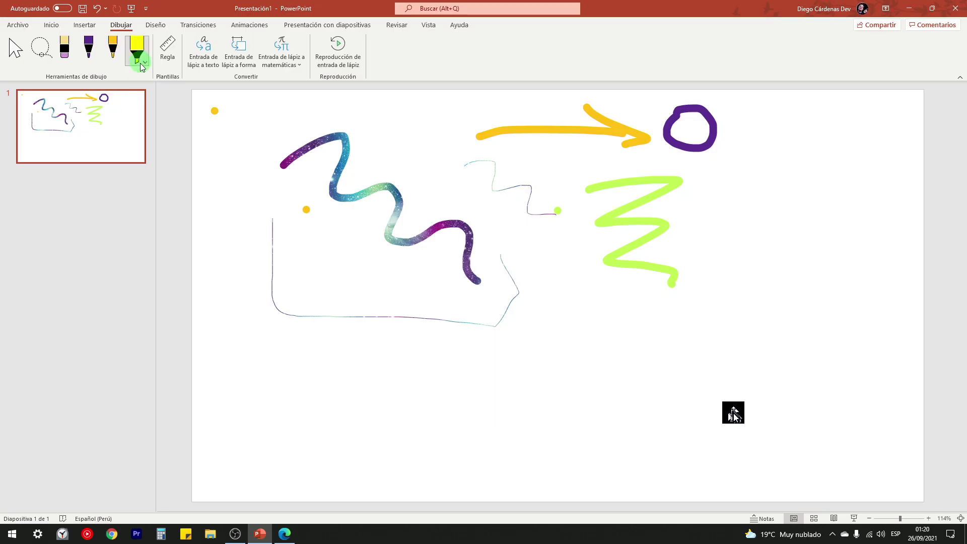
{"action": "left_click", "coordinate": [141, 60]}
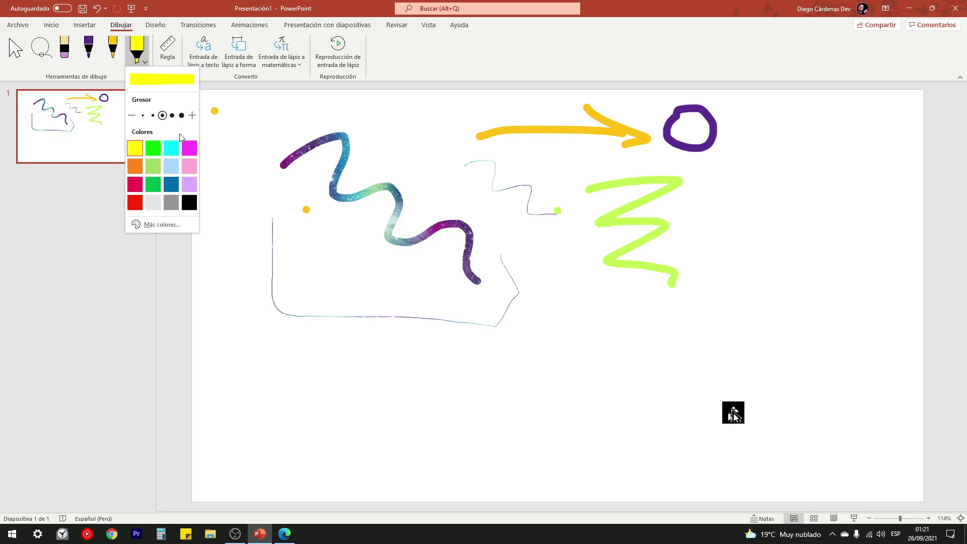
{"action": "left_click", "coordinate": [158, 147]}
{"action": "mouse_move", "coordinate": [312, 116]}
{"action": "left_mouse_down"}
{"action": "mouse_move", "coordinate": [447, 111]}
{"action": "mouse_move", "coordinate": [599, 133]}
{"action": "left_mouse_up"}
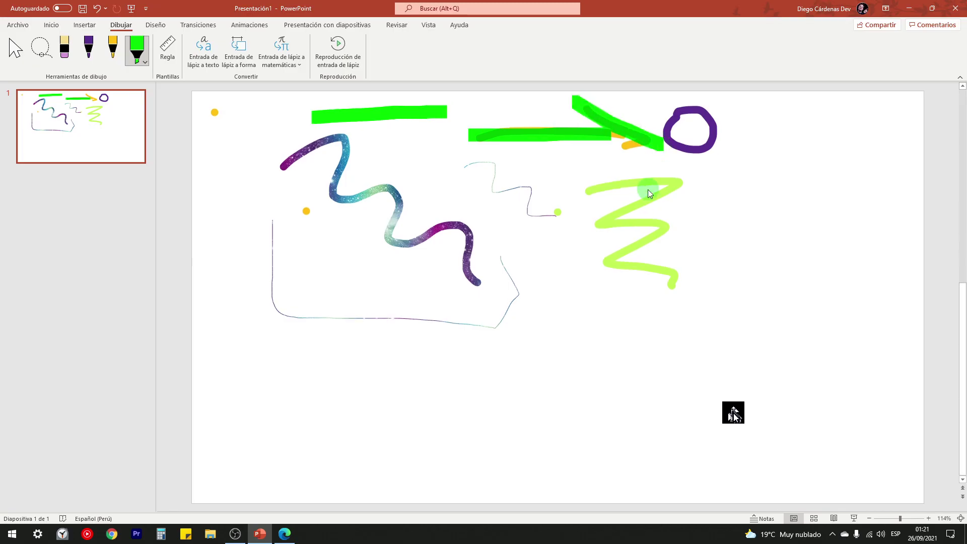
{"action": "left_click_drag", "start_coordinate": [295, 187], "coordinate": [514, 173]}
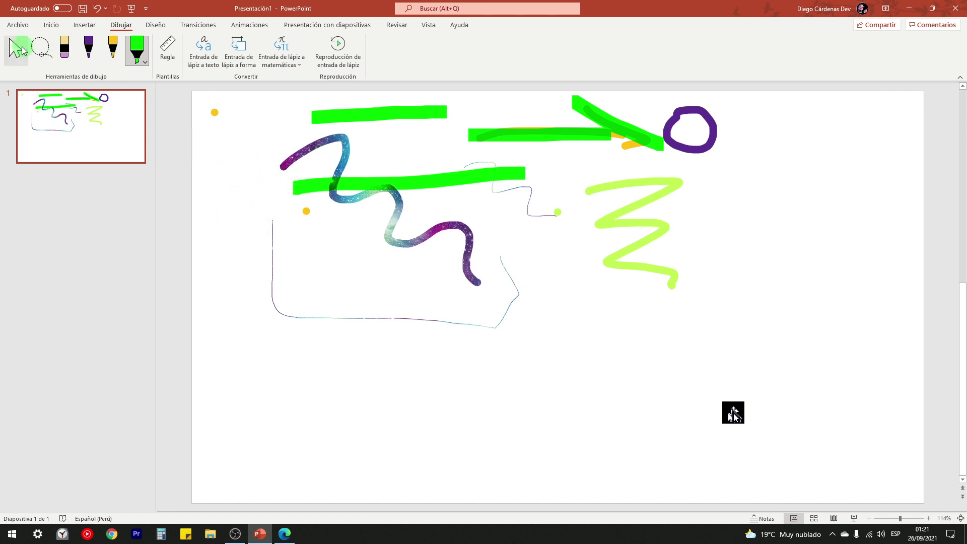
- Erase the topmost green highlighter bar and the long thin galaxy outline with the stroke eraser
{"action": "left_click", "coordinate": [65, 49]}
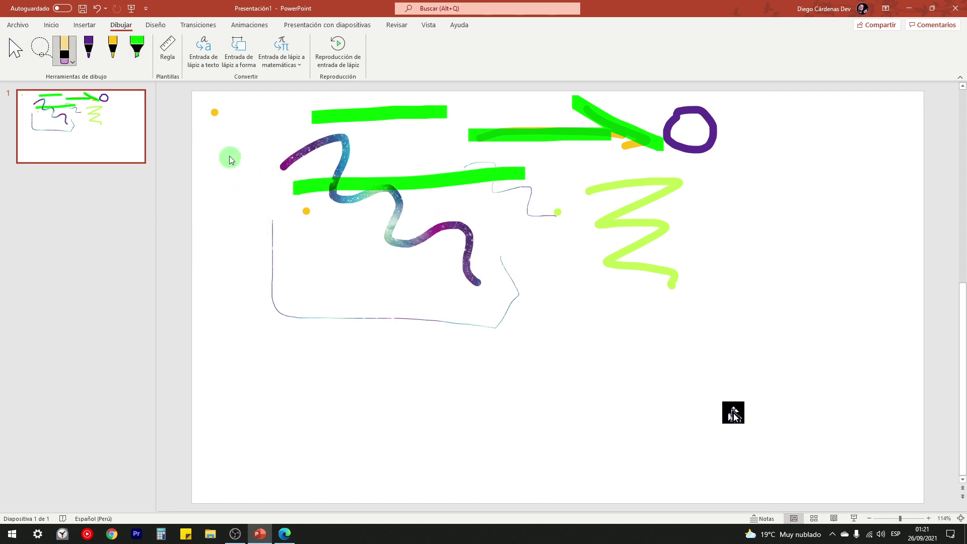
{"action": "left_click_drag", "start_coordinate": [328, 105], "coordinate": [372, 127]}
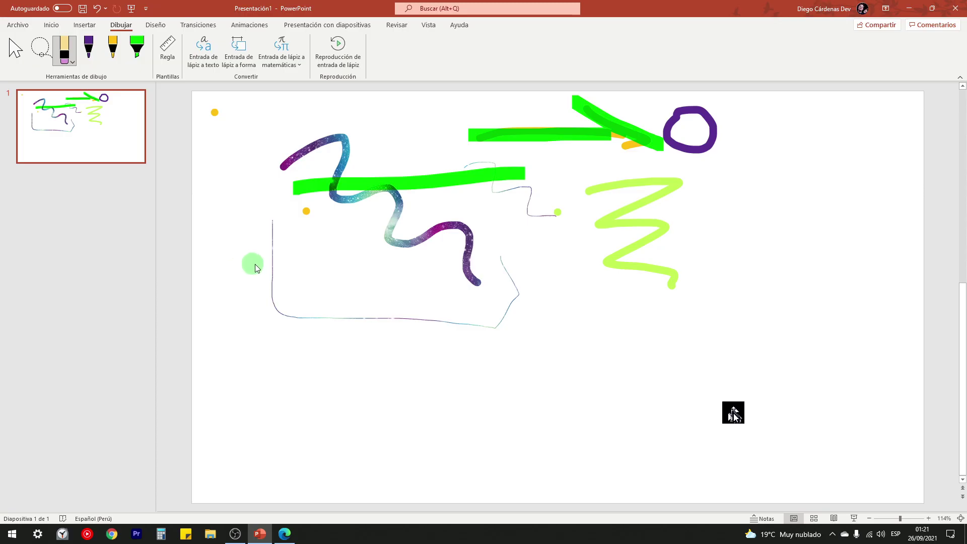
{"action": "left_click_drag", "start_coordinate": [255, 267], "coordinate": [336, 295]}
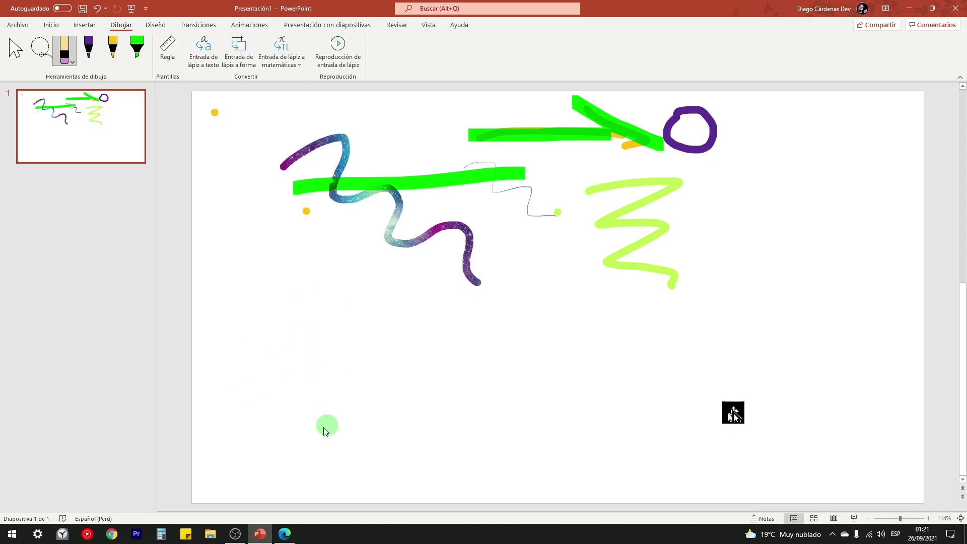
- Switch to the point eraser and rub out the thick galaxy stroke except for its purple tail end
{"action": "left_click", "coordinate": [73, 62]}
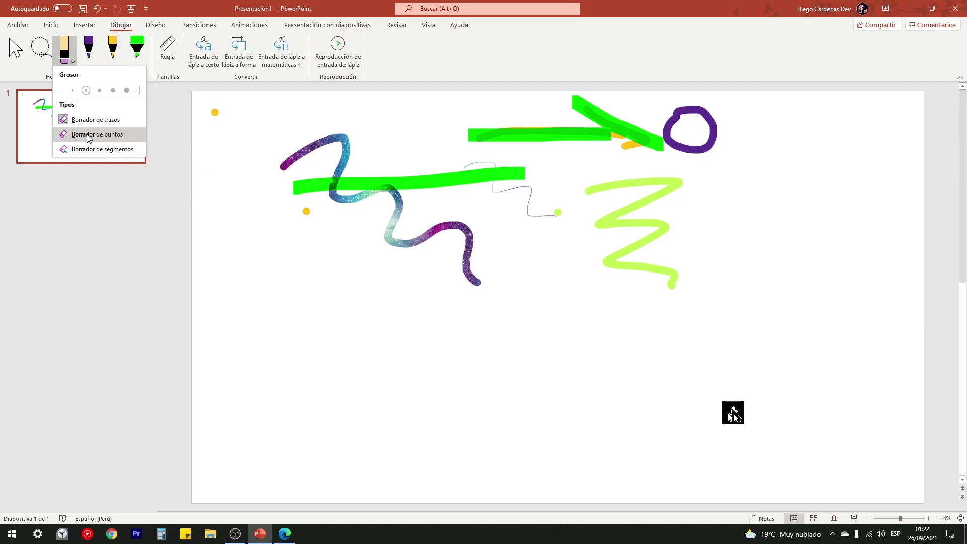
{"action": "left_click", "coordinate": [93, 135]}
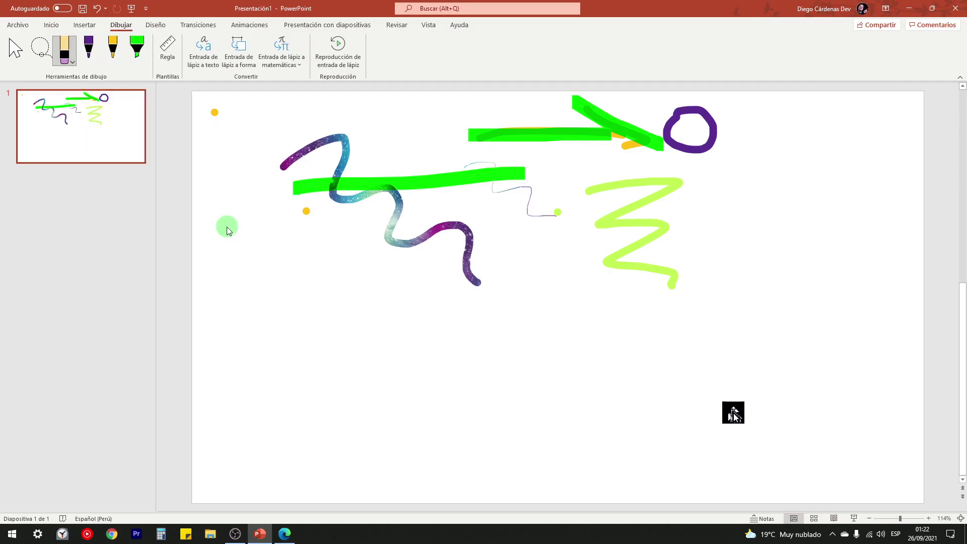
{"action": "left_click", "coordinate": [65, 50]}
{"action": "left_click", "coordinate": [308, 143]}
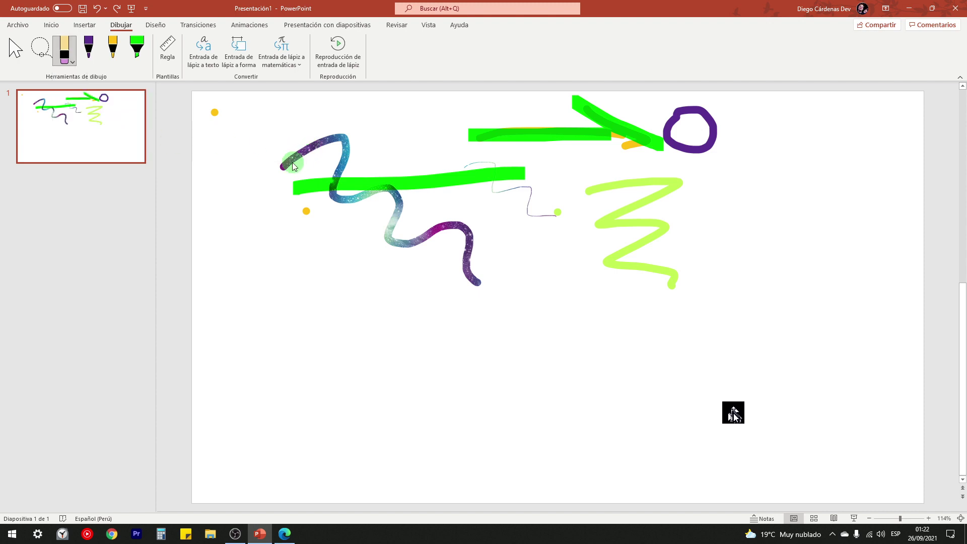
{"action": "left_click", "coordinate": [322, 141]}
{"action": "mouse_move", "coordinate": [282, 174]}
{"action": "left_mouse_down"}
{"action": "mouse_move", "coordinate": [287, 157]}
{"action": "mouse_move", "coordinate": [308, 149]}
{"action": "mouse_move", "coordinate": [308, 160]}
{"action": "mouse_move", "coordinate": [337, 141]}
{"action": "mouse_move", "coordinate": [344, 161]}
{"action": "mouse_move", "coordinate": [329, 194]}
{"action": "mouse_move", "coordinate": [370, 198]}
{"action": "mouse_move", "coordinate": [392, 222]}
{"action": "mouse_move", "coordinate": [388, 235]}
{"action": "mouse_move", "coordinate": [416, 241]}
{"action": "mouse_move", "coordinate": [389, 240]}
{"action": "mouse_move", "coordinate": [404, 250]}
{"action": "mouse_move", "coordinate": [451, 231]}
{"action": "left_mouse_up"}
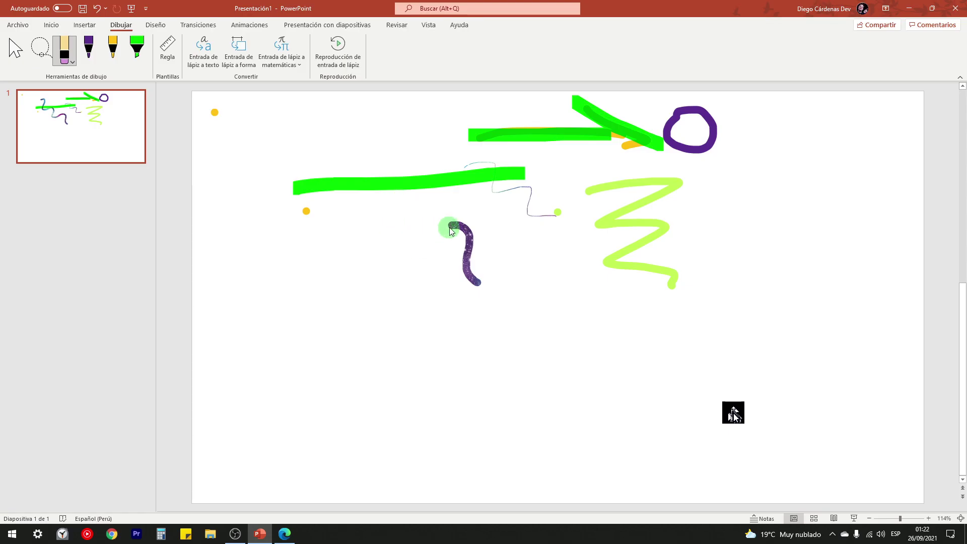
- Review the segment eraser, switch to the stroke eraser, and erase all remaining ink from the slide
{"action": "left_click", "coordinate": [72, 62]}
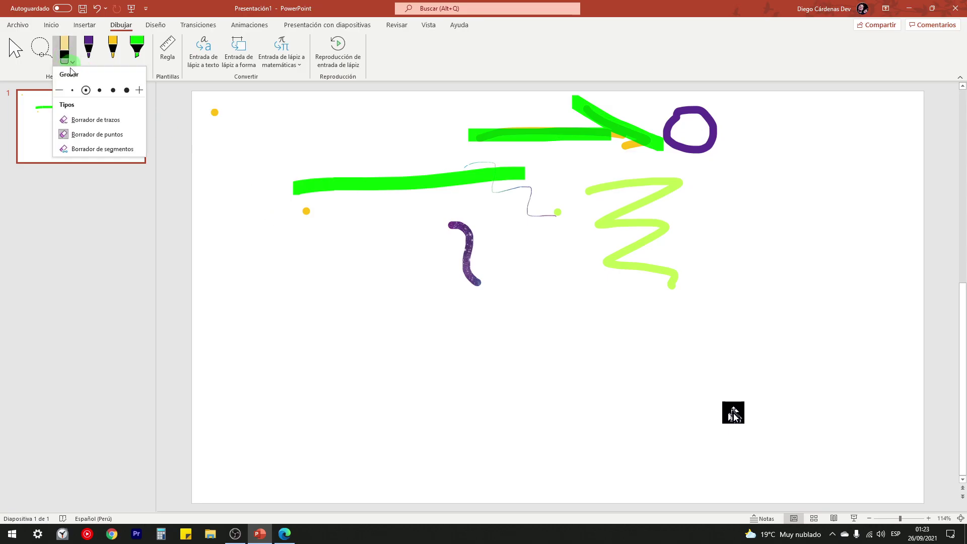
{"action": "left_click", "coordinate": [96, 150]}
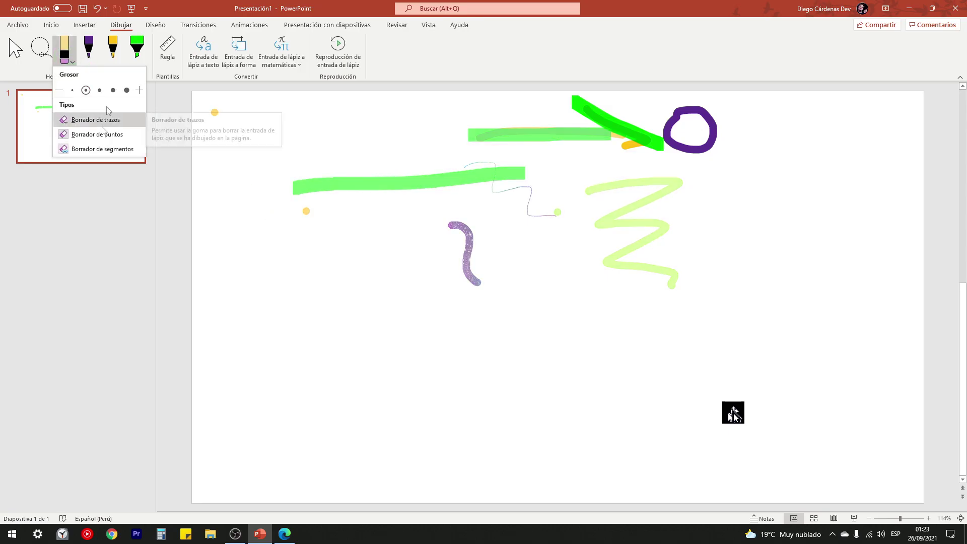
{"action": "left_click", "coordinate": [62, 122]}
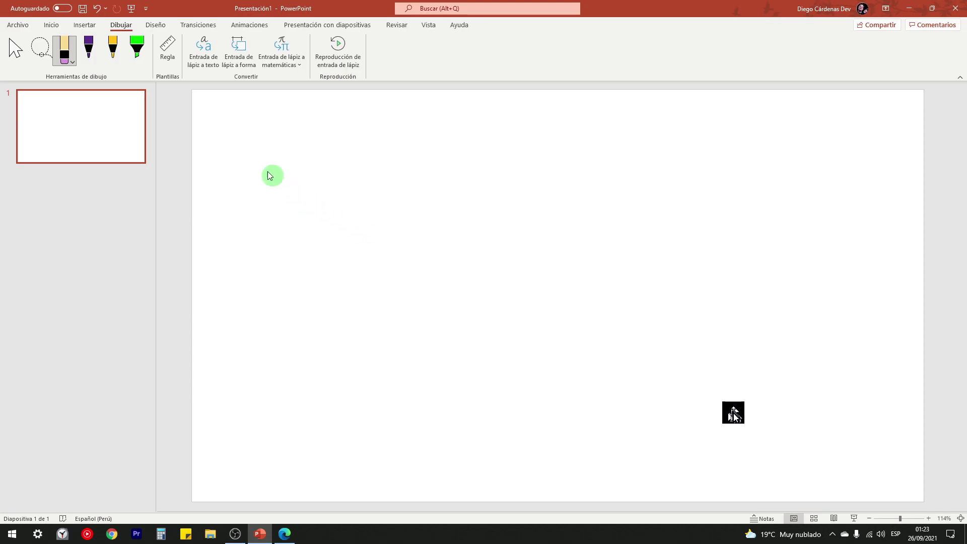
- Show the drawing ruler, rotate it to 77°, and move it toward the slide's left half
{"action": "left_click", "coordinate": [168, 58]}
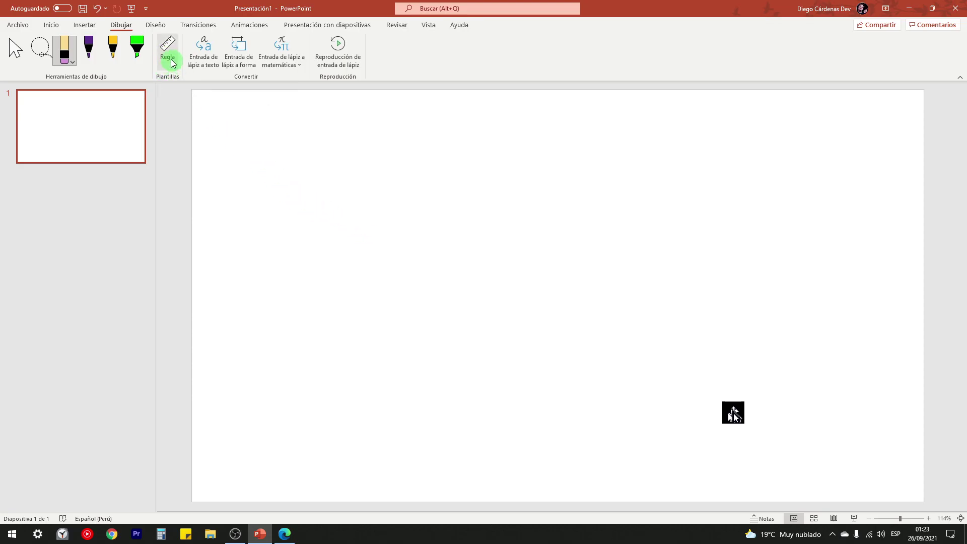
{"action": "left_click_drag", "start_coordinate": [290, 227], "coordinate": [568, 246]}
{"action": "scroll", "coordinate": [568, 248], "scroll_direction": "down", "scroll_amount": 3}
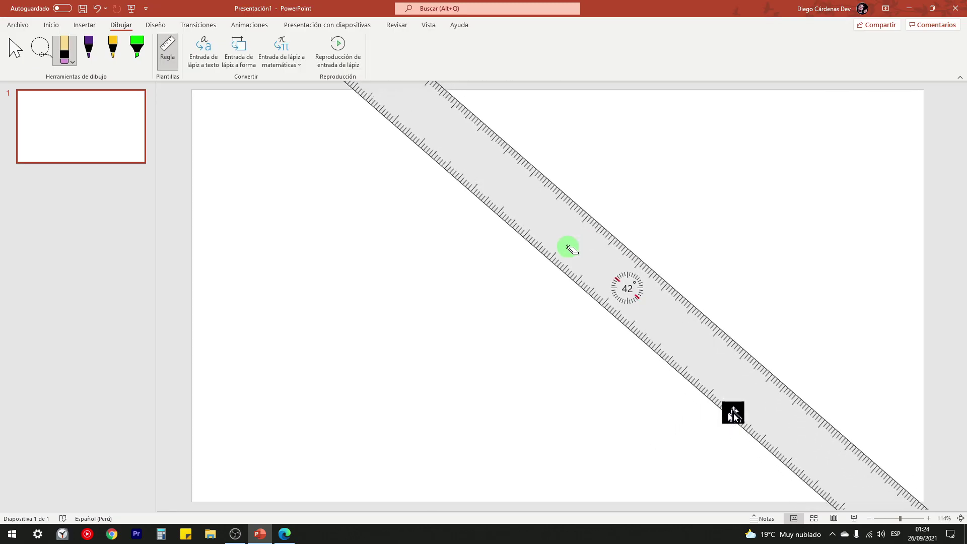
{"action": "scroll", "coordinate": [568, 248], "scroll_direction": "up", "scroll_amount": 20}
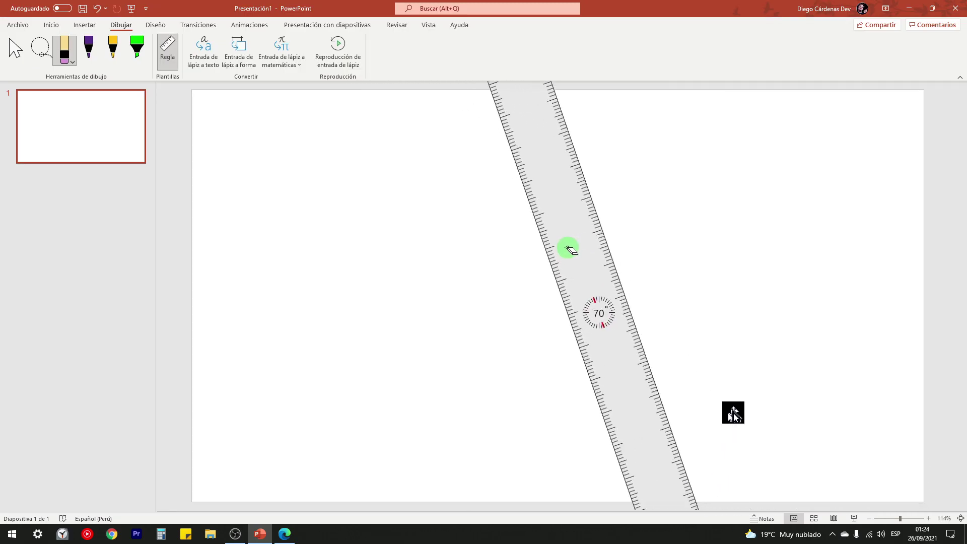
{"action": "scroll", "coordinate": [568, 248], "scroll_direction": "up", "scroll_amount": 7}
{"action": "left_click_drag", "start_coordinate": [564, 252], "coordinate": [437, 256]}
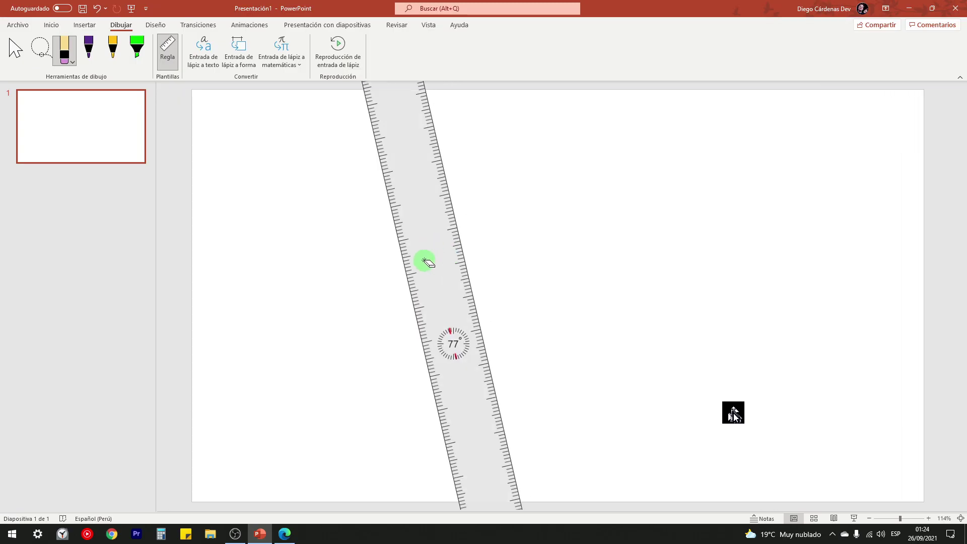
- Turn on the slide's ruler, gridlines and guides, and move the drawing ruler over the grid
{"action": "left_click", "coordinate": [427, 25]}
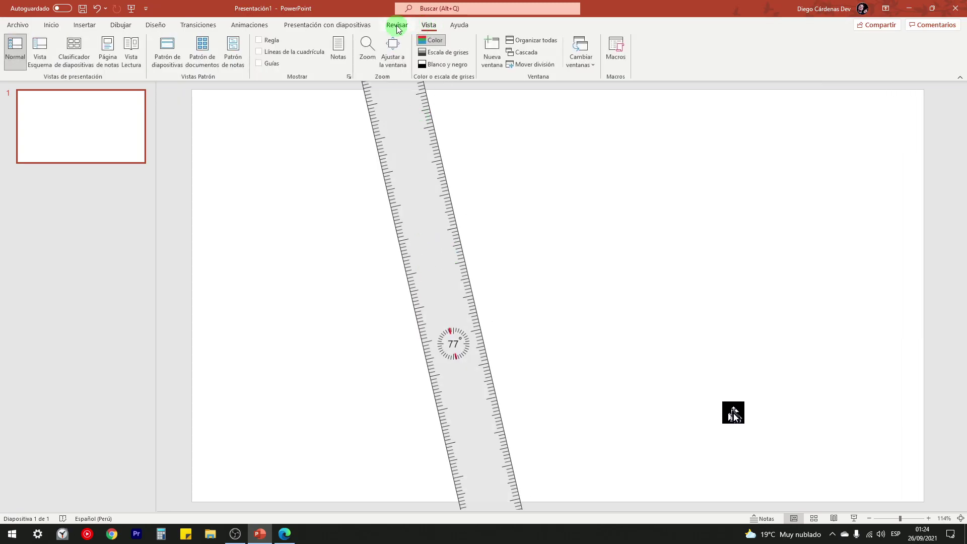
{"action": "left_click", "coordinate": [260, 41]}
{"action": "left_click", "coordinate": [260, 52]}
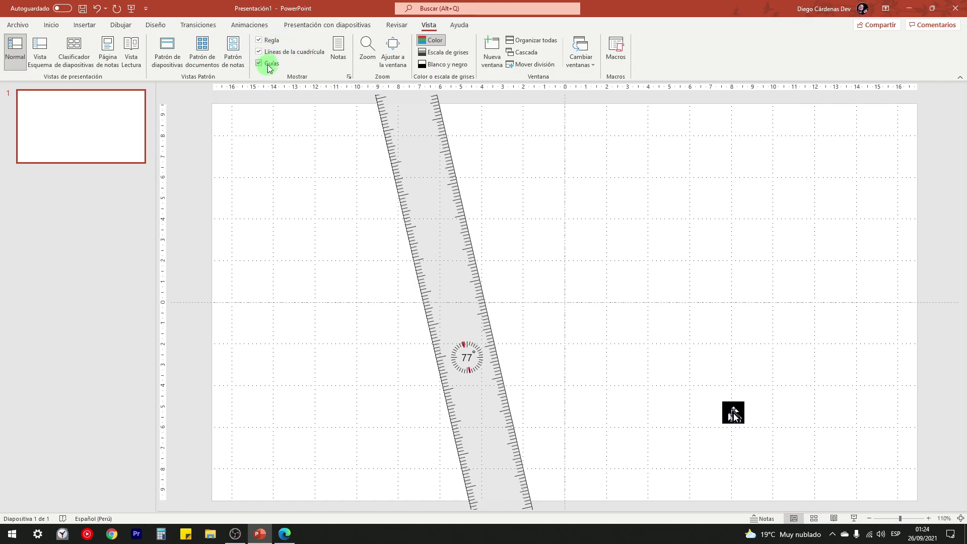
{"action": "left_click_drag", "start_coordinate": [451, 239], "coordinate": [385, 239]}
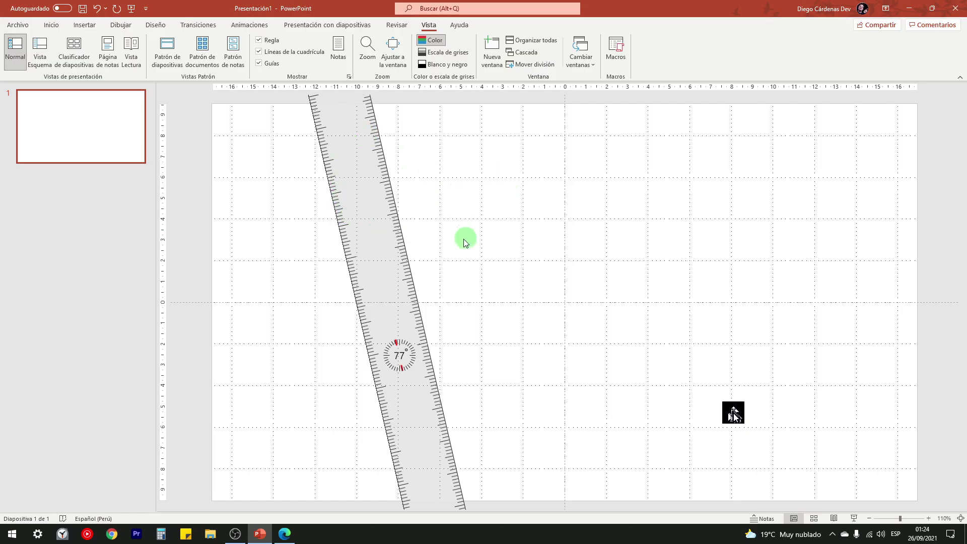
{"action": "left_click_drag", "start_coordinate": [398, 224], "coordinate": [362, 185]}
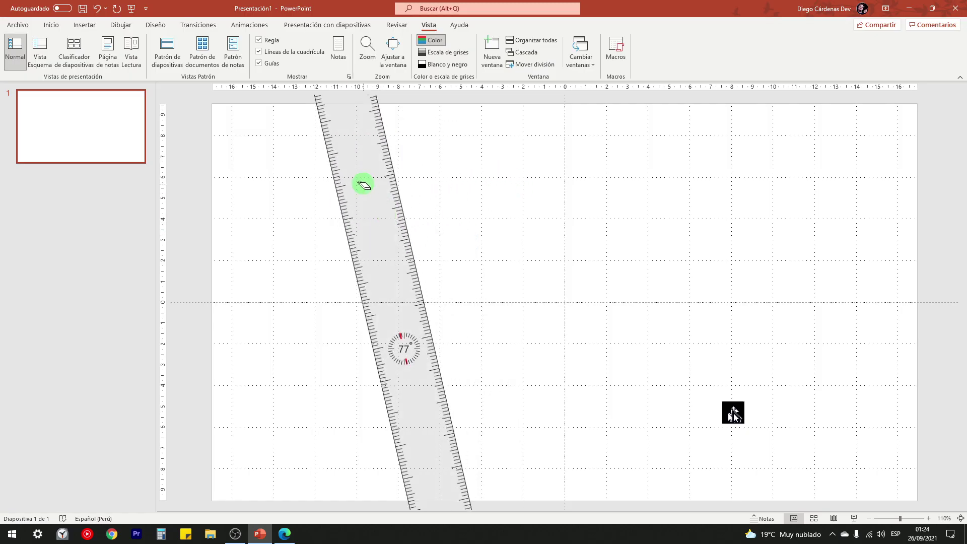
- Turn off the slide's ruler, gridlines and guides, and move the drawing ruler back toward the slide's middle
{"action": "left_click", "coordinate": [258, 40]}
{"action": "left_click", "coordinate": [258, 63]}
{"action": "left_click_drag", "start_coordinate": [381, 230], "coordinate": [469, 145]}
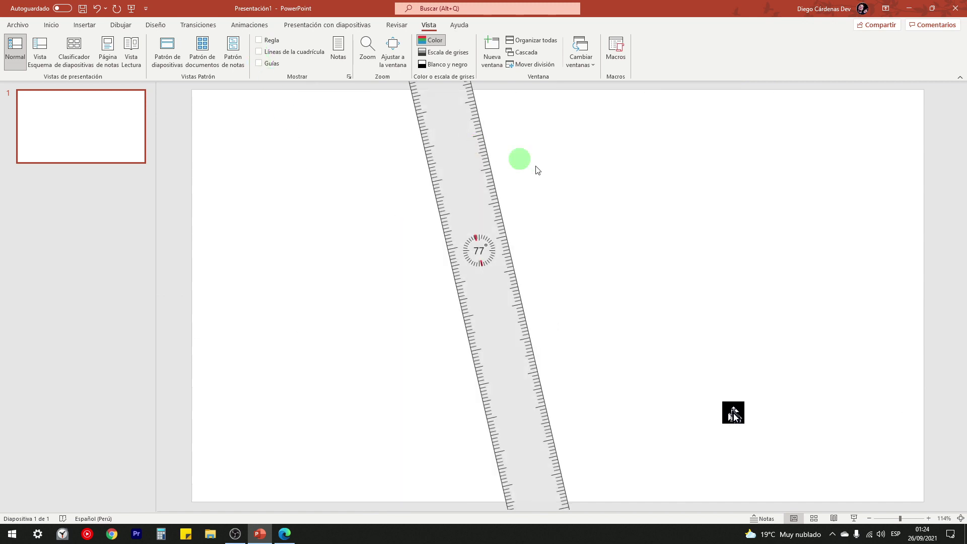
{"action": "left_click_drag", "start_coordinate": [459, 180], "coordinate": [443, 193]}
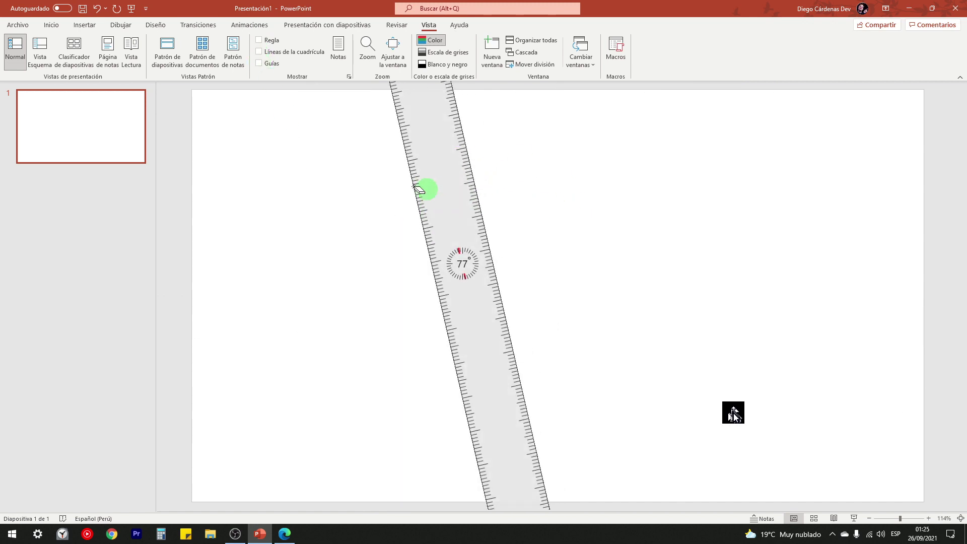
- Hide the drawing ruler from the slide
{"action": "left_click", "coordinate": [129, 27]}
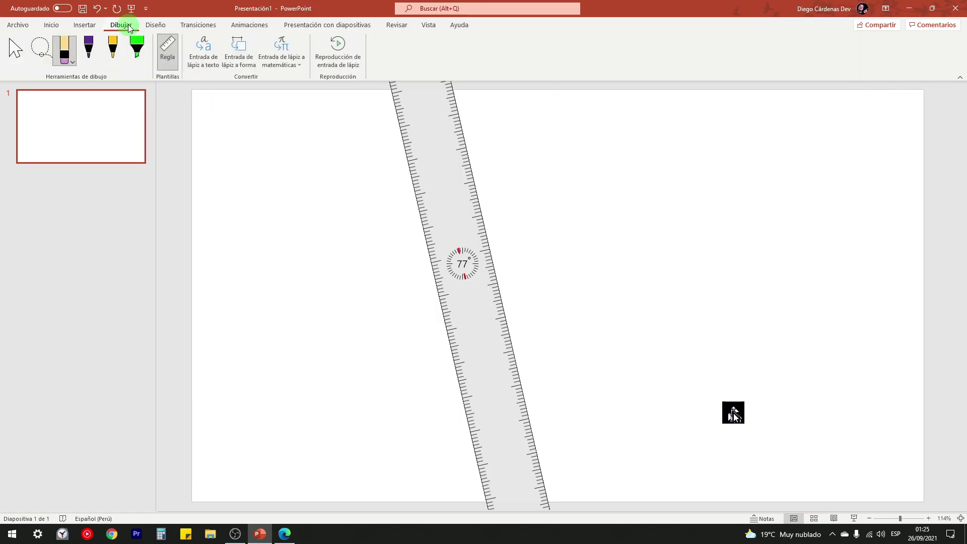
{"action": "left_click", "coordinate": [168, 51]}
{"action": "left_click", "coordinate": [246, 155]}
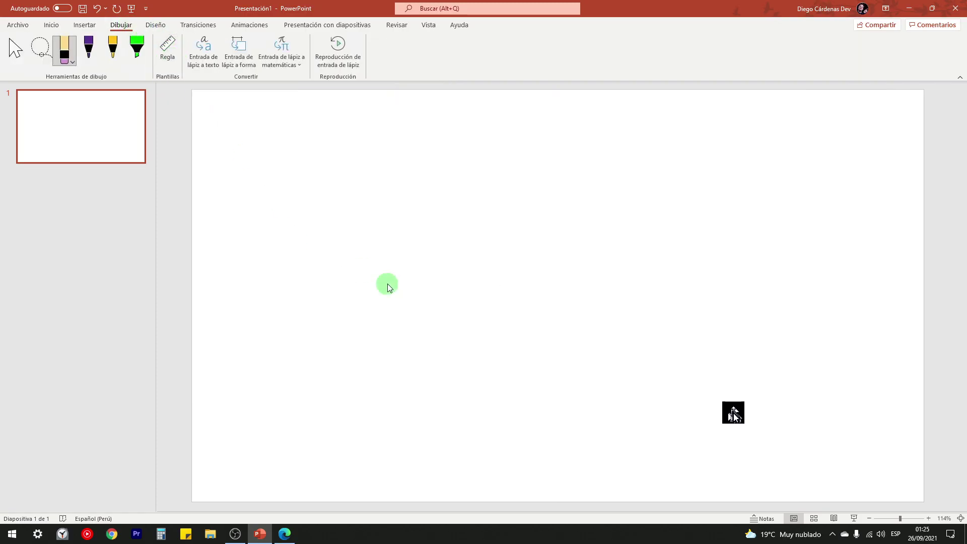
- Show the drawing ruler again, reposition it at 77°, and draw a long purple line along its right edge
{"action": "left_click", "coordinate": [168, 51]}
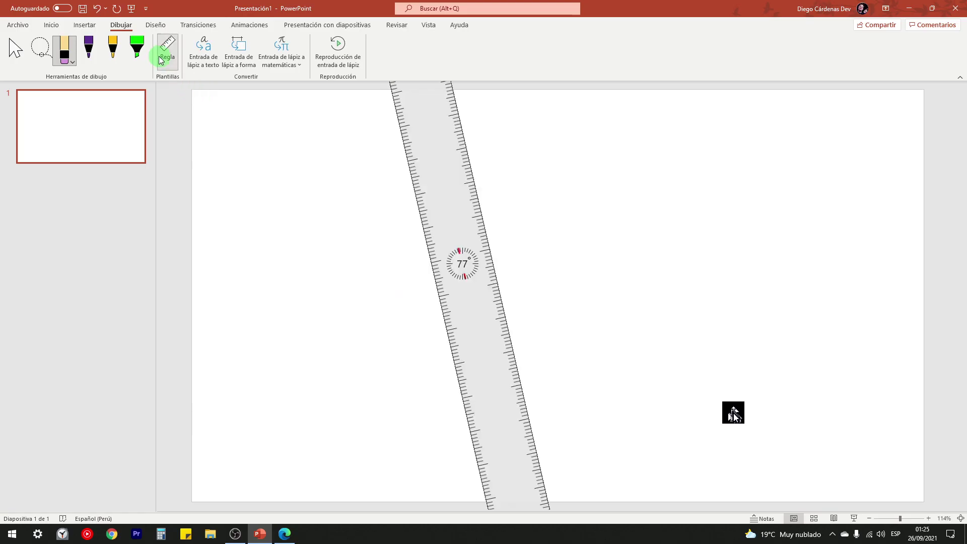
{"action": "scroll", "coordinate": [423, 194], "scroll_direction": "down", "scroll_amount": 5}
{"action": "left_click_drag", "start_coordinate": [410, 214], "coordinate": [440, 227]}
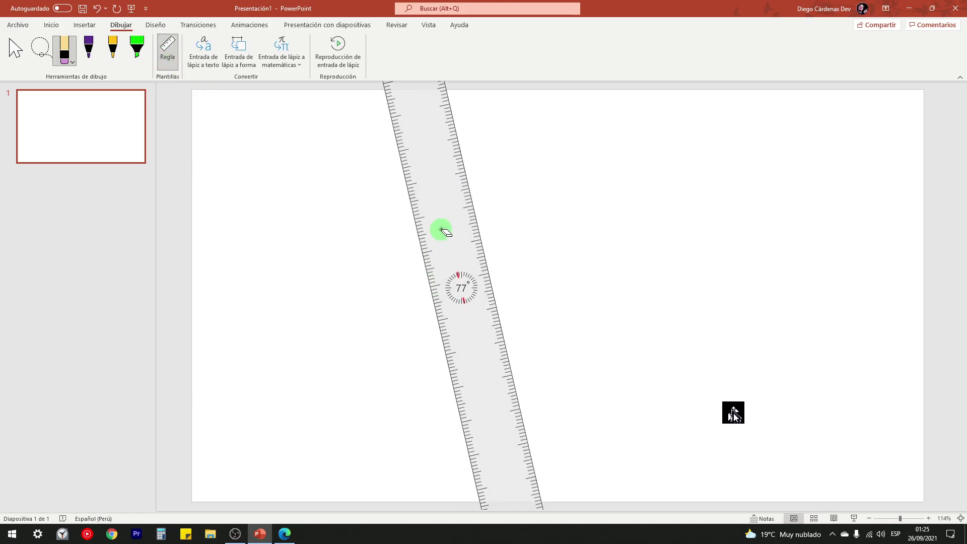
{"action": "left_click", "coordinate": [88, 48]}
{"action": "left_click_drag", "start_coordinate": [460, 128], "coordinate": [513, 488]}
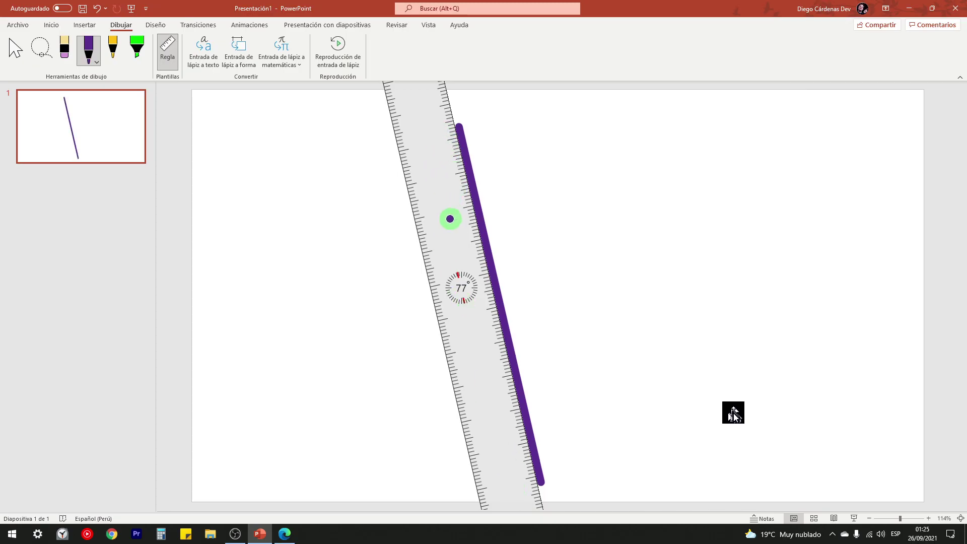
- Rotate the ruler to 20°, draw a second purple line along its edge crossing the first, and hide the ruler
{"action": "scroll", "coordinate": [449, 240], "scroll_direction": "down", "scroll_amount": 2}
{"action": "scroll", "coordinate": [457, 315], "scroll_direction": "down", "scroll_amount": 20}
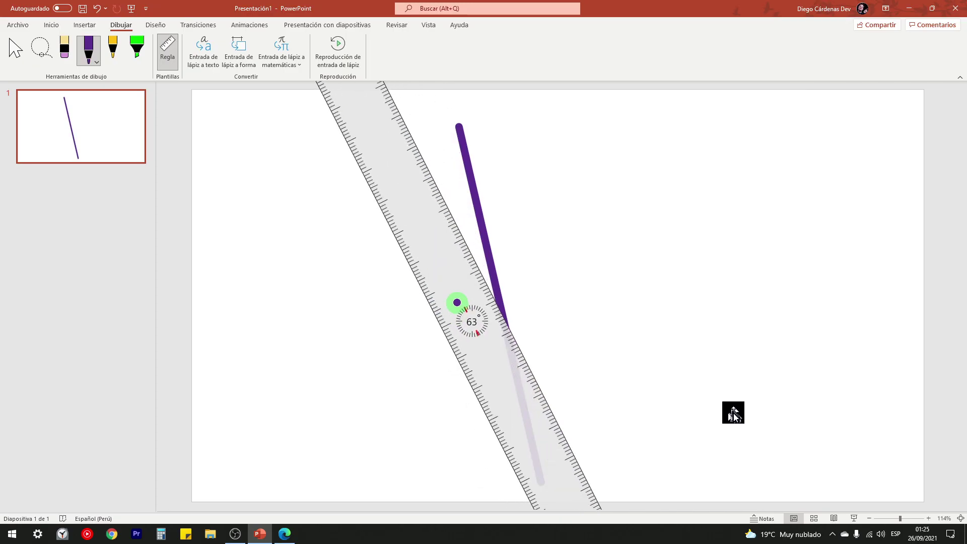
{"action": "scroll", "coordinate": [456, 302], "scroll_direction": "down", "scroll_amount": 6}
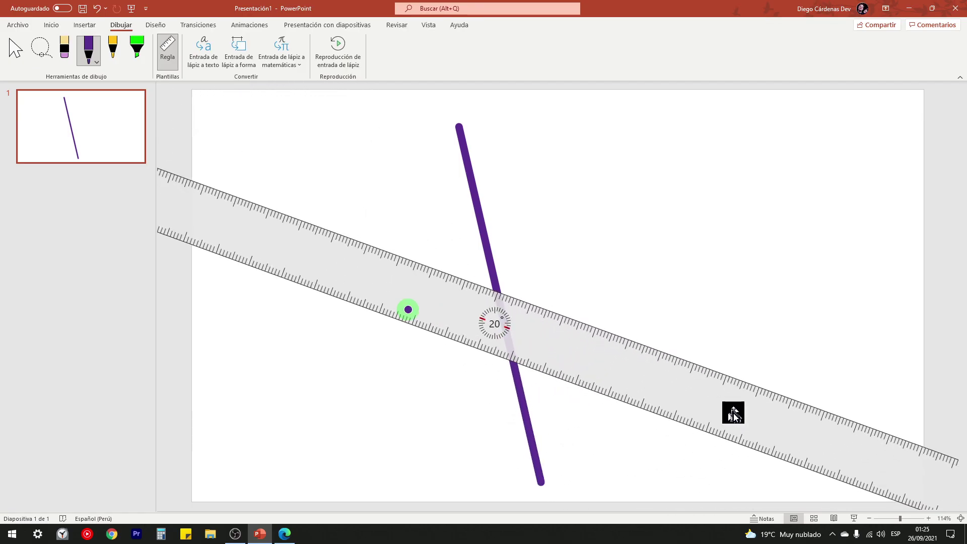
{"action": "mouse_move", "coordinate": [300, 220]}
{"action": "left_mouse_down"}
{"action": "mouse_move", "coordinate": [511, 313]}
{"action": "mouse_move", "coordinate": [327, 246]}
{"action": "mouse_move", "coordinate": [756, 434]}
{"action": "left_mouse_up"}
{"action": "mouse_move", "coordinate": [572, 378]}
{"action": "left_mouse_down"}
{"action": "mouse_move", "coordinate": [538, 405]}
{"action": "mouse_move", "coordinate": [535, 277]}
{"action": "mouse_move", "coordinate": [525, 369]}
{"action": "left_mouse_up"}
{"action": "left_click", "coordinate": [171, 50]}
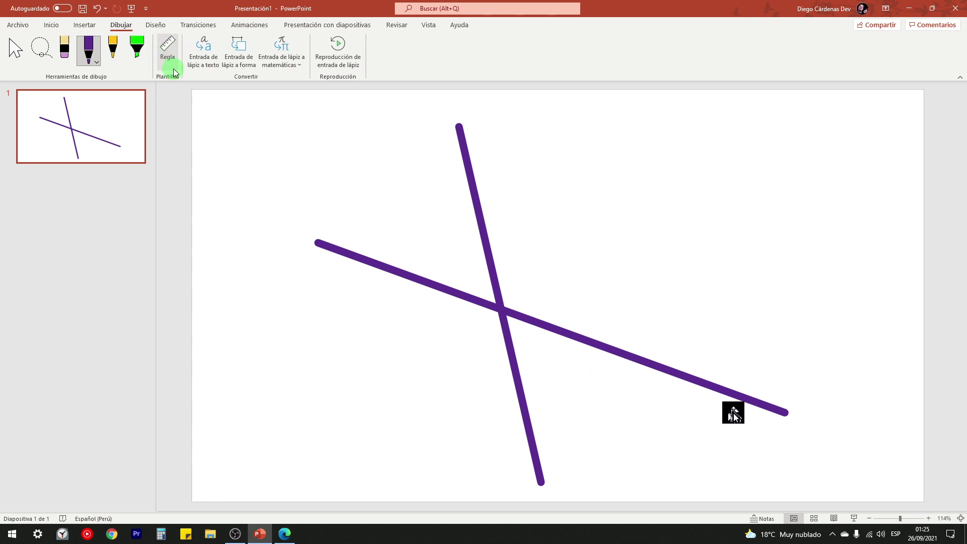
- Erase both crossing purple lines from the slide and reselect the purple pen
{"action": "left_click", "coordinate": [64, 50]}
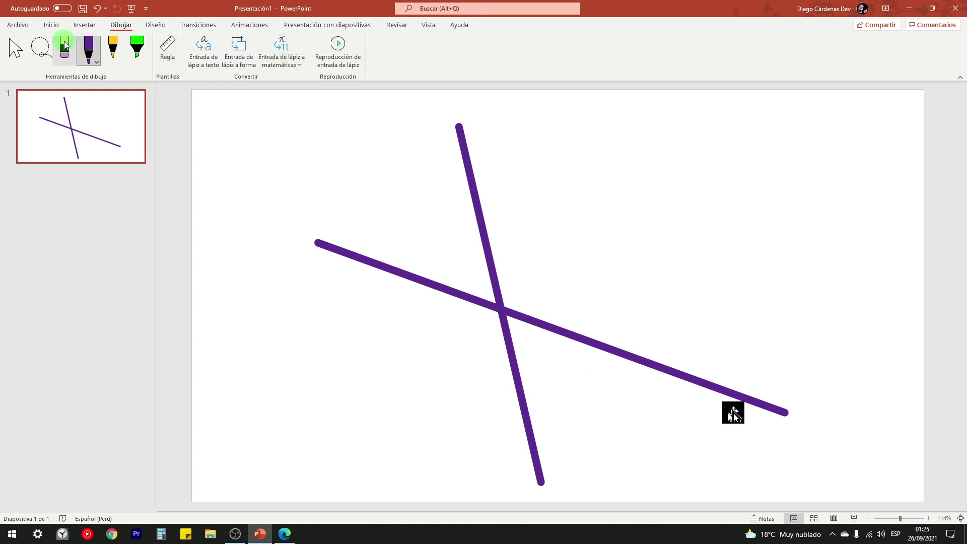
{"action": "left_click_drag", "start_coordinate": [522, 223], "coordinate": [425, 346]}
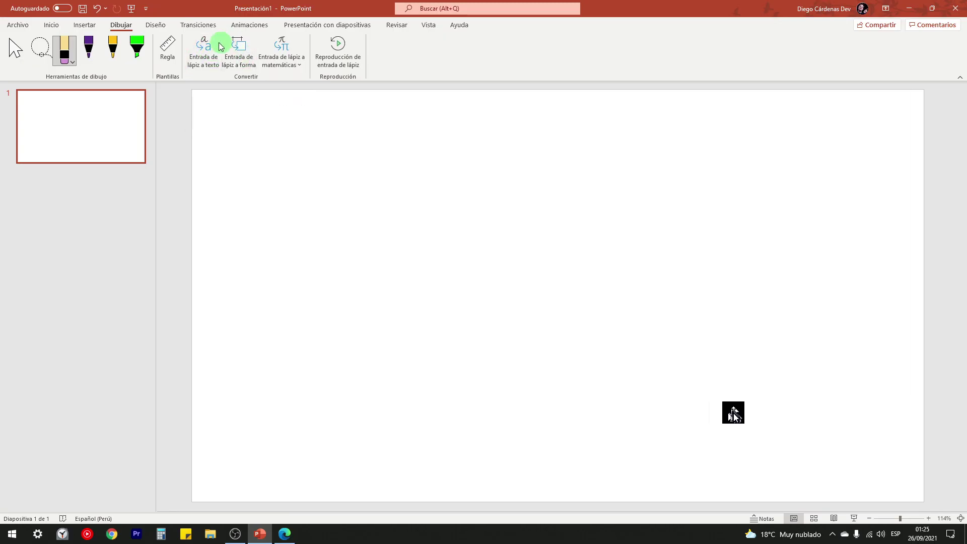
{"action": "left_click", "coordinate": [91, 52]}
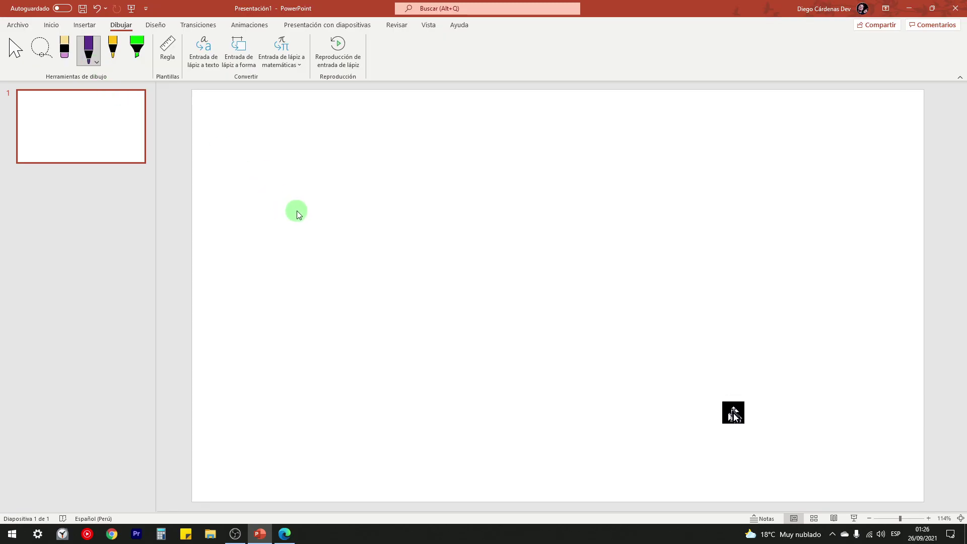
- Handwrite "El Tío Tech" in purple ink across the upper part of the blank slide
{"action": "left_click_drag", "start_coordinate": [287, 150], "coordinate": [313, 186]}
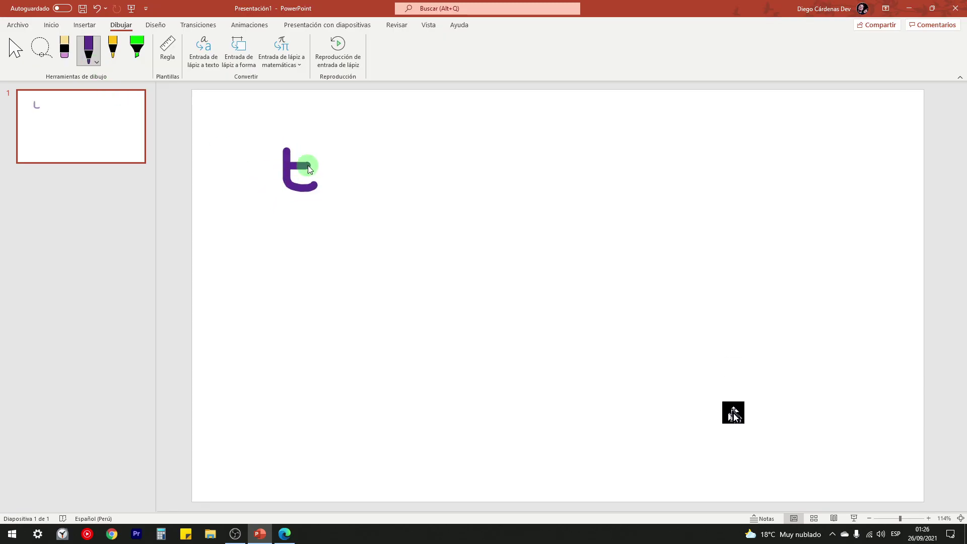
{"action": "left_click_drag", "start_coordinate": [322, 147], "coordinate": [336, 190]}
{"action": "mouse_move", "coordinate": [382, 140]}
{"action": "left_mouse_down"}
{"action": "mouse_move", "coordinate": [401, 187]}
{"action": "mouse_move", "coordinate": [416, 143]}
{"action": "left_mouse_up"}
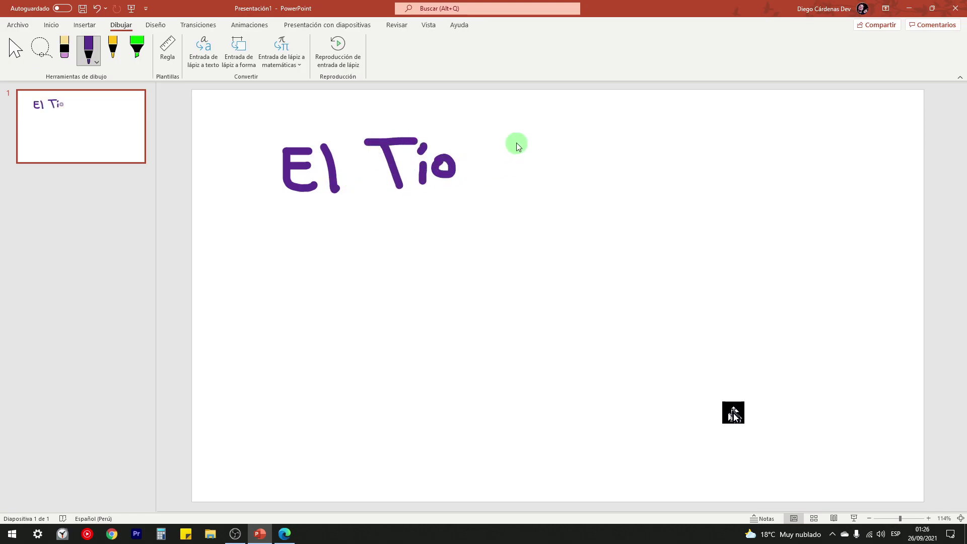
{"action": "mouse_move", "coordinate": [517, 146]}
{"action": "left_mouse_down"}
{"action": "mouse_move", "coordinate": [523, 176]}
{"action": "mouse_move", "coordinate": [564, 184]}
{"action": "mouse_move", "coordinate": [610, 174]}
{"action": "left_mouse_up"}
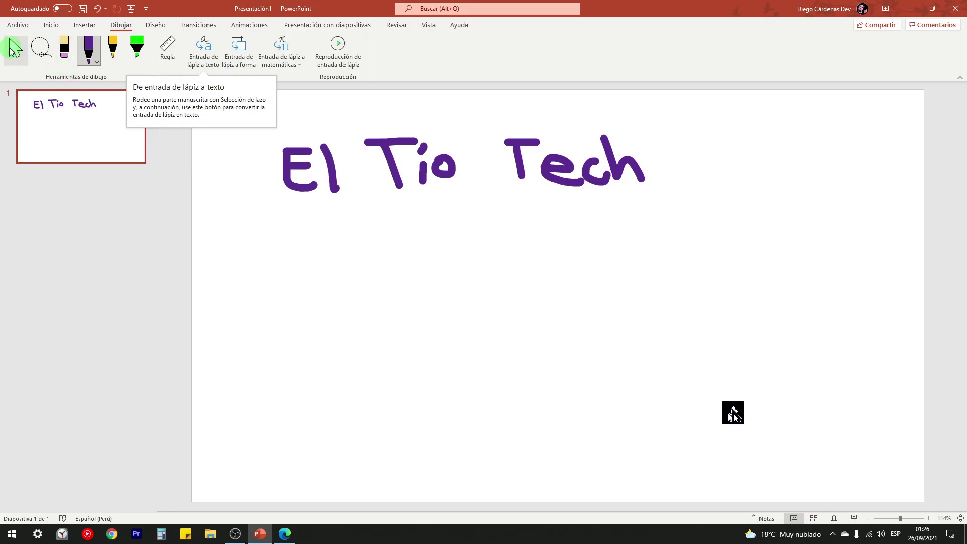
- Lasso the whole handwritten title and convert the ink to text
{"action": "left_click", "coordinate": [40, 52]}
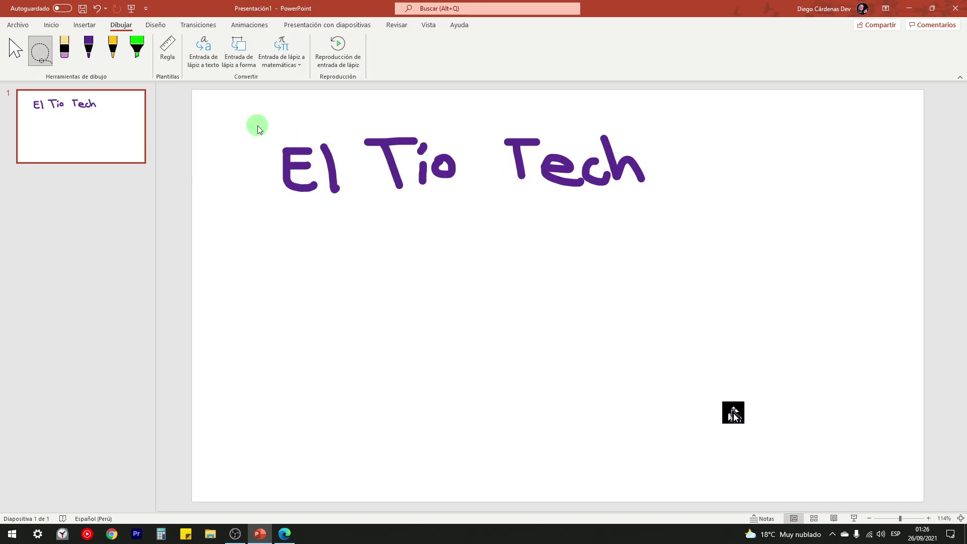
{"action": "mouse_move", "coordinate": [258, 125]}
{"action": "left_mouse_down"}
{"action": "mouse_move", "coordinate": [475, 112]}
{"action": "mouse_move", "coordinate": [647, 134]}
{"action": "mouse_move", "coordinate": [665, 191]}
{"action": "mouse_move", "coordinate": [582, 251]}
{"action": "mouse_move", "coordinate": [311, 233]}
{"action": "mouse_move", "coordinate": [234, 186]}
{"action": "left_mouse_up"}
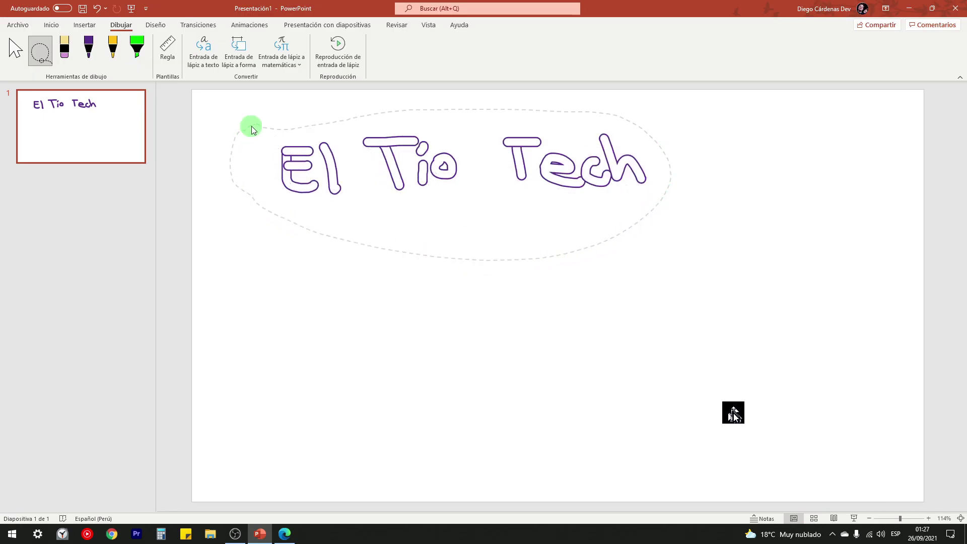
{"action": "left_click_drag", "start_coordinate": [254, 129], "coordinate": [254, 130]}
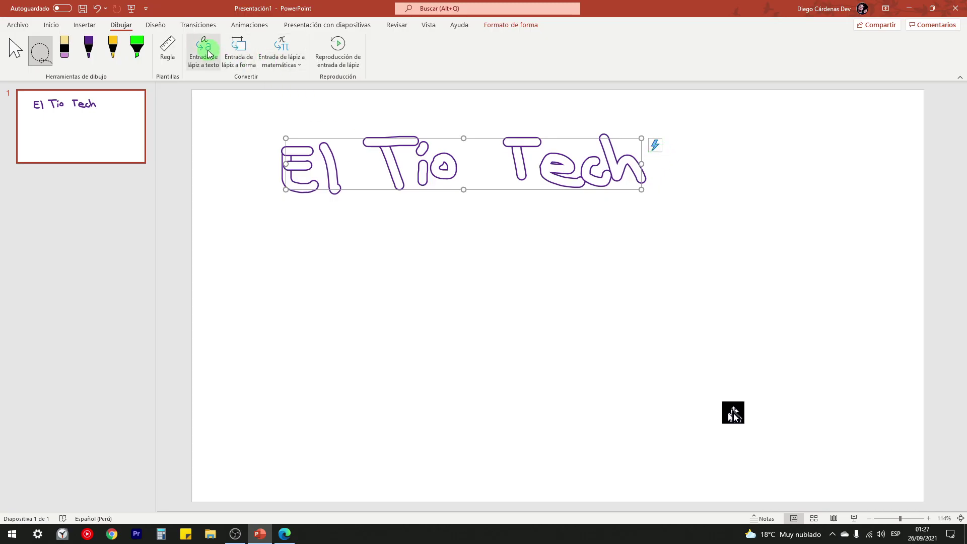
{"action": "left_click", "coordinate": [657, 147]}
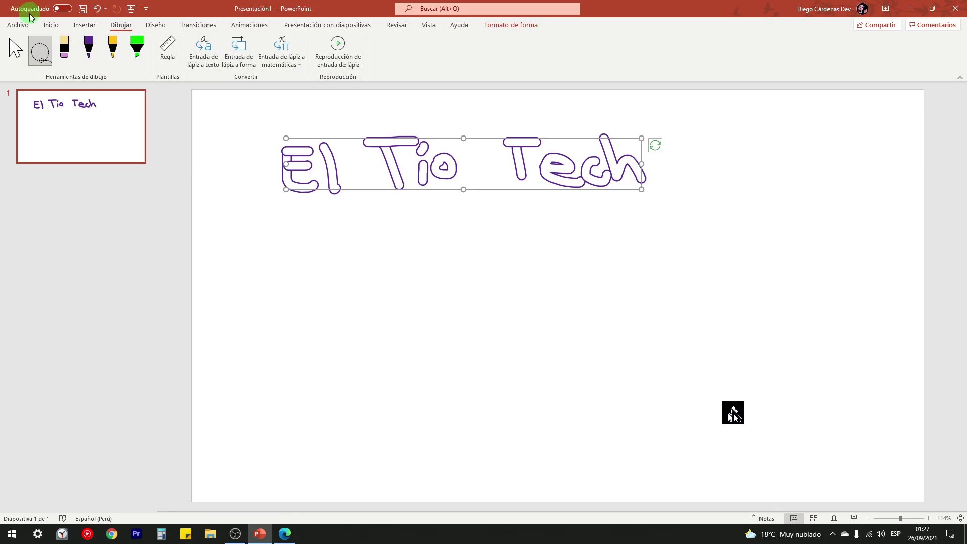
{"action": "left_click", "coordinate": [453, 167]}
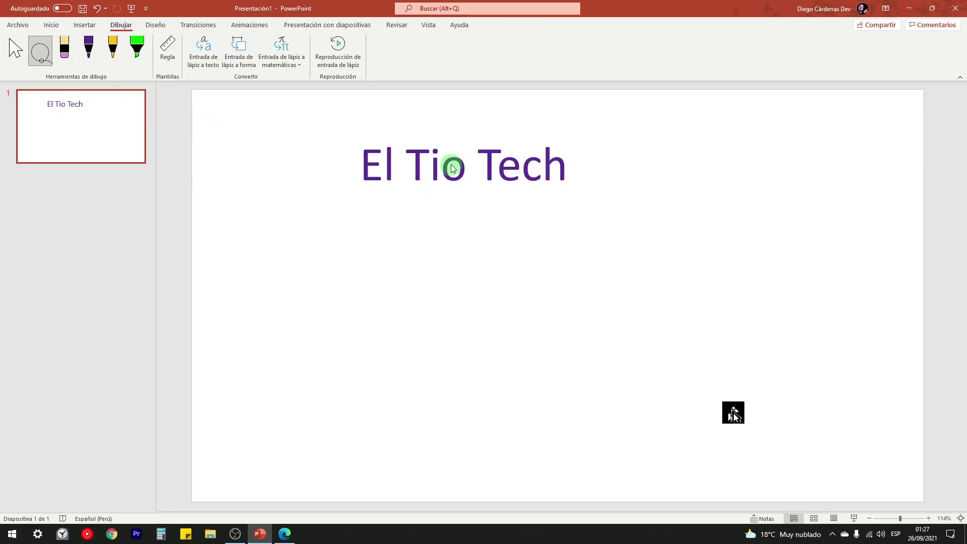
{"action": "left_click", "coordinate": [361, 133]}
- Correct "Tio" to "Tío" in the converted title and move its text box to the slide's upper-left corner
{"action": "left_click", "coordinate": [15, 49]}
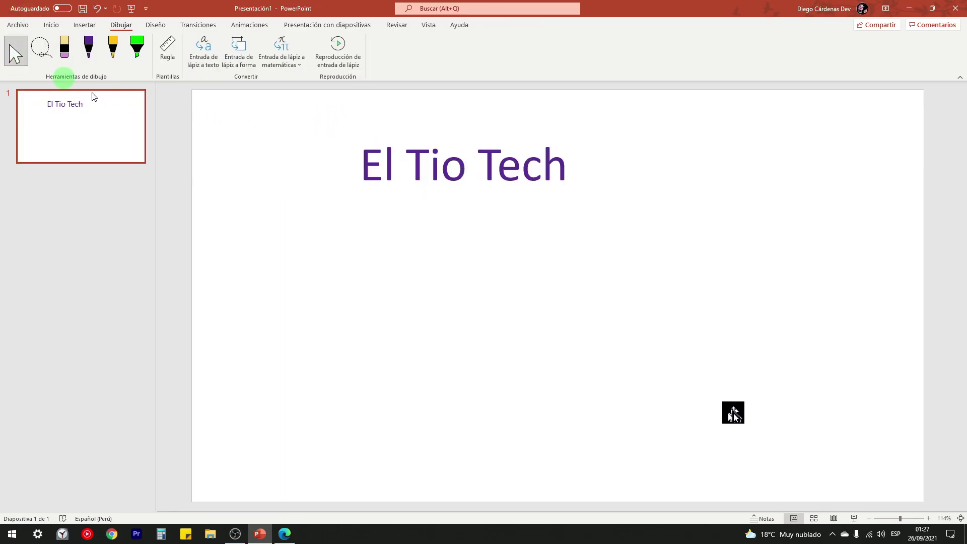
{"action": "left_click", "coordinate": [387, 168]}
{"action": "left_click", "coordinate": [449, 142]}
{"action": "left_click_drag", "start_coordinate": [449, 142], "coordinate": [412, 168]}
{"action": "left_click", "coordinate": [353, 199]}
{"action": "mouse_move", "coordinate": [354, 200]}
{"action": "left_mouse_down"}
{"action": "mouse_move", "coordinate": [327, 204]}
{"action": "mouse_move", "coordinate": [364, 205]}
{"action": "left_mouse_up"}
{"action": "left_click", "coordinate": [425, 218]}
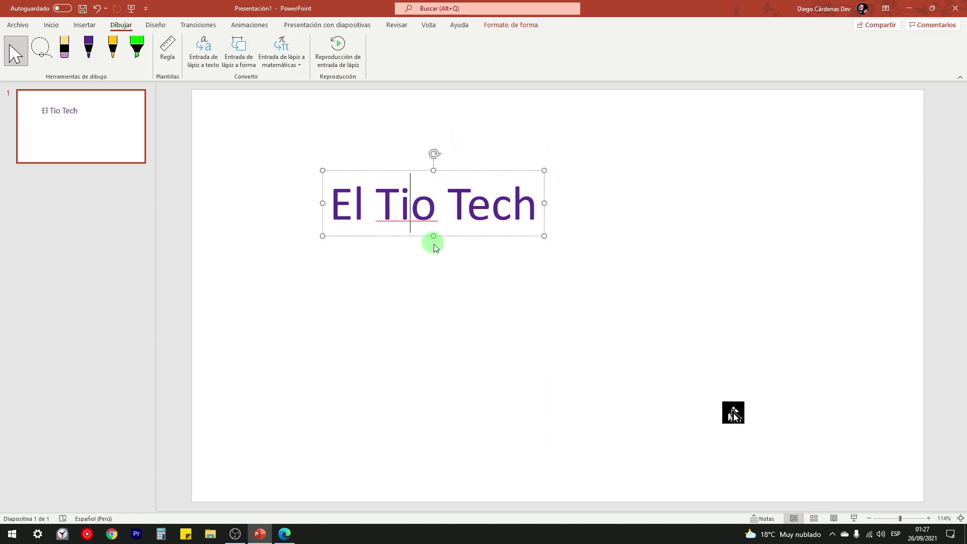
{"action": "key", "text": "BackSpace"}
{"action": "type", "text": "í"}
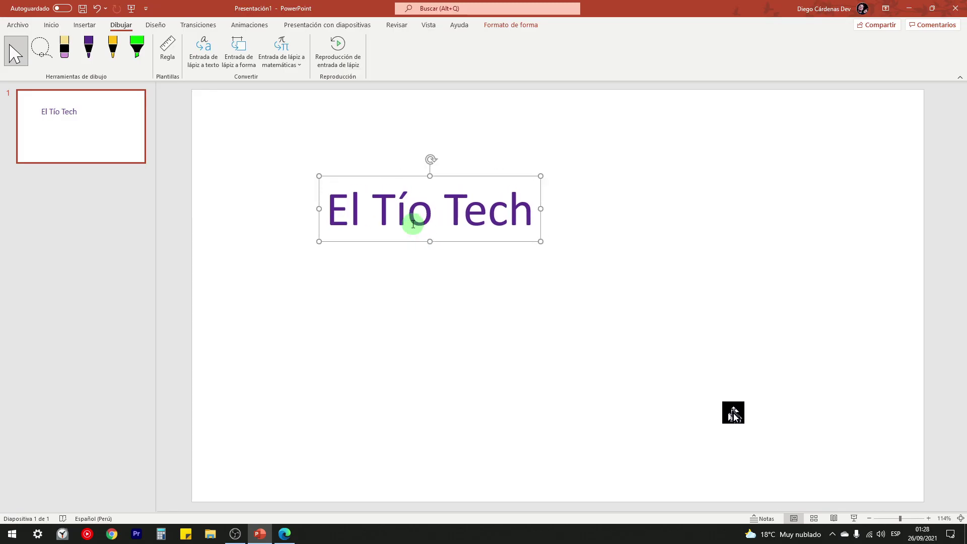
{"action": "left_click_drag", "start_coordinate": [401, 177], "coordinate": [275, 103]}
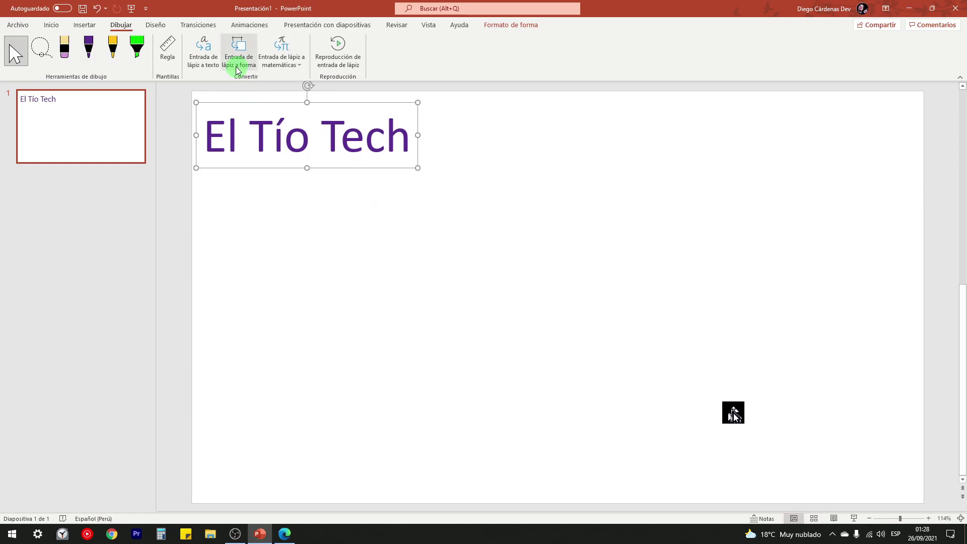
- Draw a freehand purple circle below the title and convert the ink to a circle shape
{"action": "left_click", "coordinate": [88, 51]}
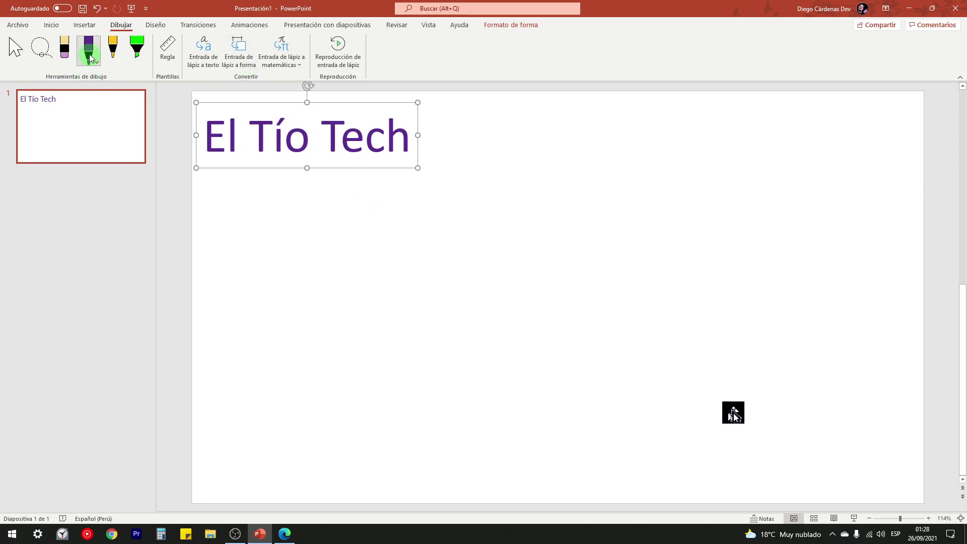
{"action": "mouse_move", "coordinate": [363, 246]}
{"action": "left_mouse_down"}
{"action": "mouse_move", "coordinate": [334, 360]}
{"action": "mouse_move", "coordinate": [383, 262]}
{"action": "mouse_move", "coordinate": [362, 249]}
{"action": "mouse_move", "coordinate": [488, 361]}
{"action": "mouse_move", "coordinate": [263, 324]}
{"action": "mouse_move", "coordinate": [263, 244]}
{"action": "left_mouse_up"}
{"action": "left_click", "coordinate": [41, 49]}
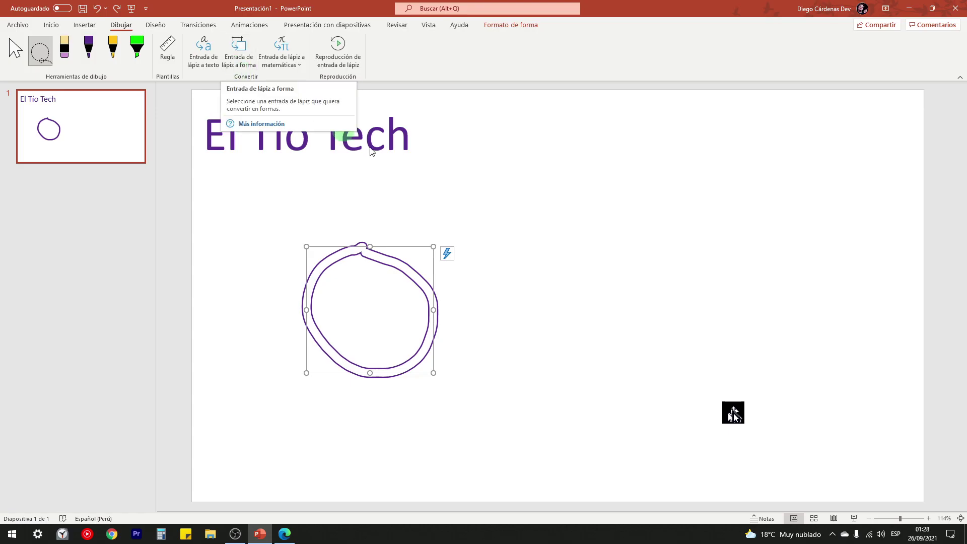
{"action": "left_click", "coordinate": [447, 253]}
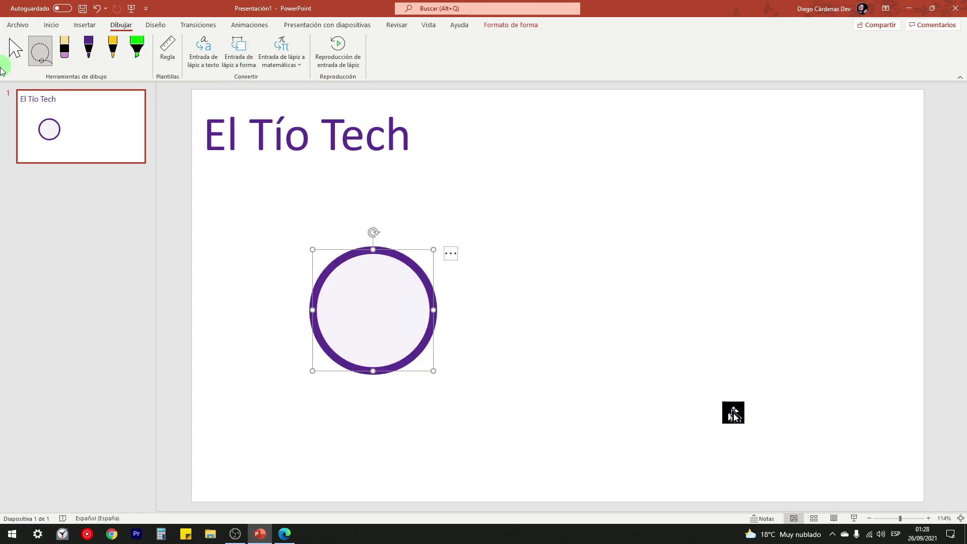
{"action": "left_click", "coordinate": [228, 263]}
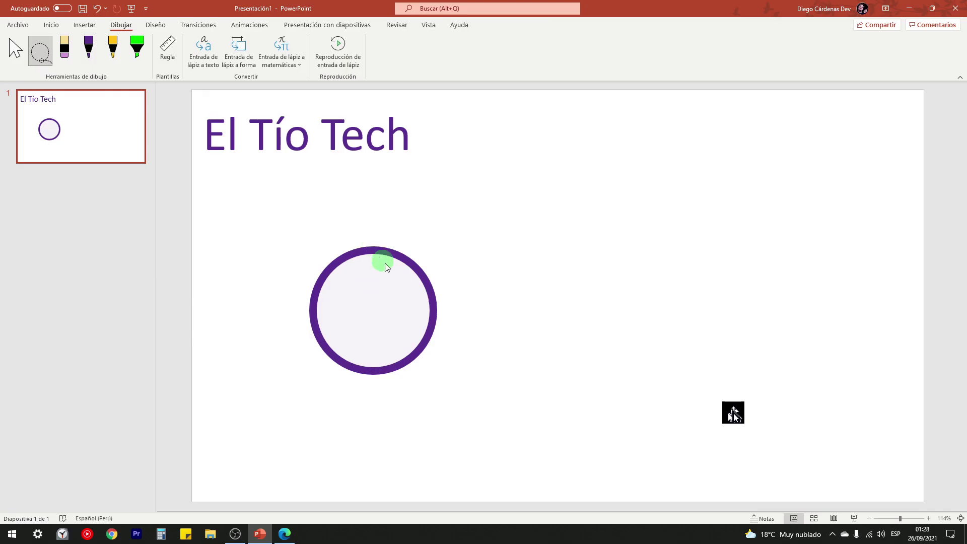
- Enlarge the purple circle to about 7.33 cm high by 7.03 cm wide and reposition it below the title
{"action": "mouse_move", "coordinate": [383, 254]}
{"action": "left_mouse_down"}
{"action": "mouse_move", "coordinate": [416, 276]}
{"action": "mouse_move", "coordinate": [492, 262]}
{"action": "mouse_move", "coordinate": [527, 202]}
{"action": "mouse_move", "coordinate": [504, 229]}
{"action": "left_mouse_up"}
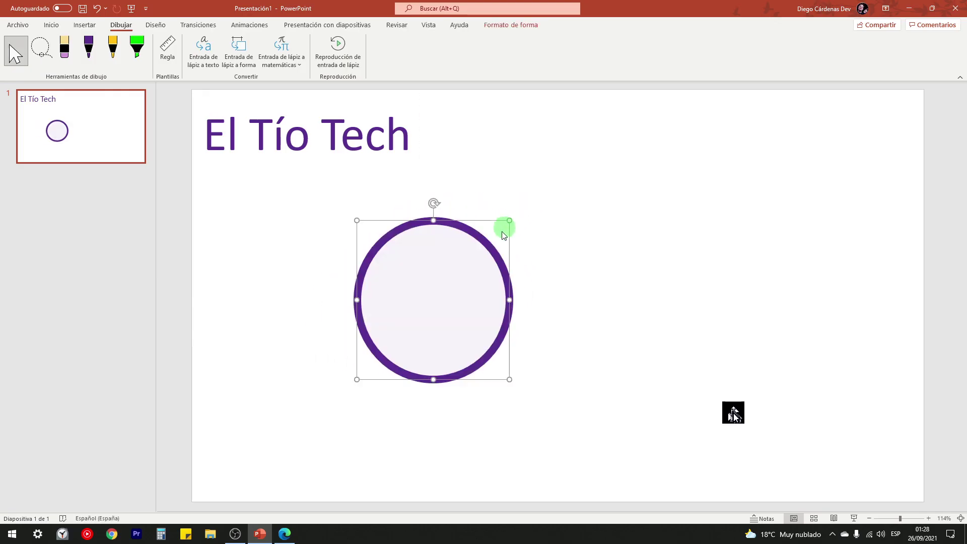
{"action": "left_click", "coordinate": [504, 28]}
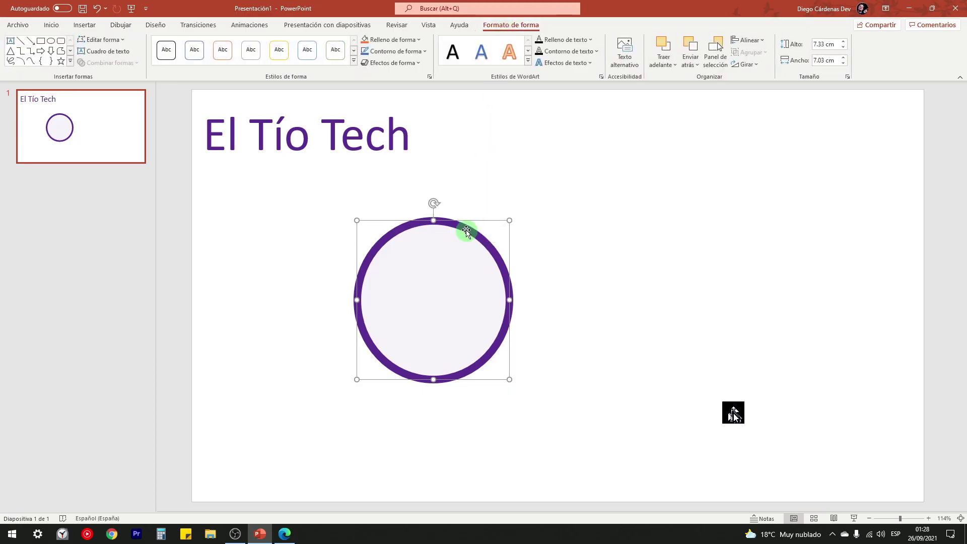
{"action": "left_click_drag", "start_coordinate": [464, 228], "coordinate": [405, 236]}
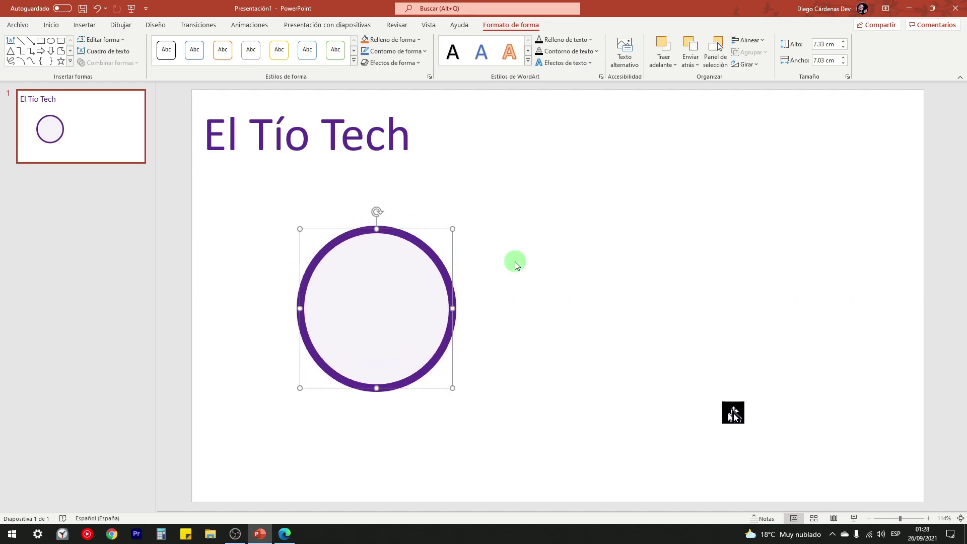
- Insert a blue 7.5 cm circle shape beside the purple one for comparison
{"action": "left_click", "coordinate": [52, 42]}
{"action": "left_click_drag", "start_coordinate": [546, 222], "coordinate": [690, 386]}
{"action": "left_click", "coordinate": [434, 281]}
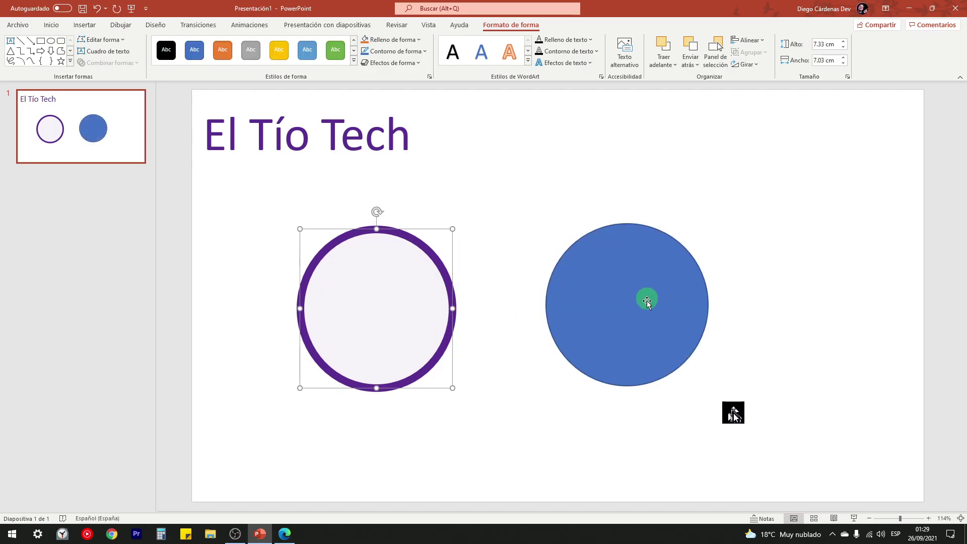
{"action": "left_click", "coordinate": [646, 301]}
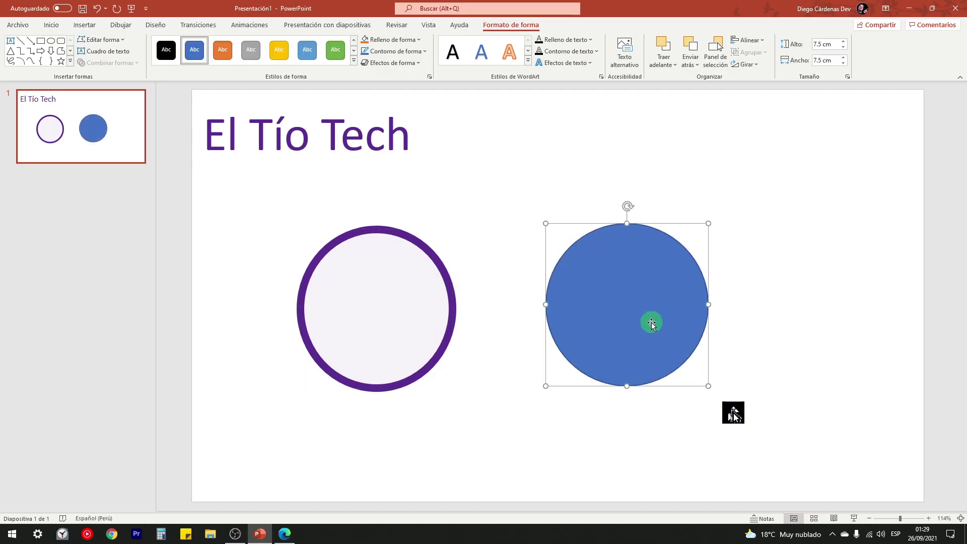
- Move the purple circle to the slide's left edge and place the blue circle, reduced in size, in the upper-right corner
{"action": "left_click", "coordinate": [121, 26]}
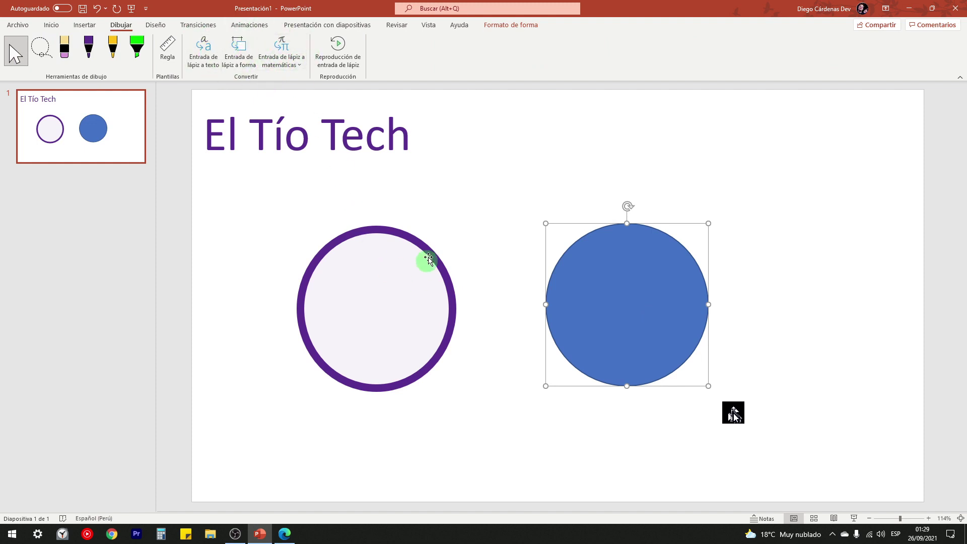
{"action": "left_click_drag", "start_coordinate": [428, 259], "coordinate": [338, 245]}
{"action": "left_click_drag", "start_coordinate": [646, 284], "coordinate": [864, 149]}
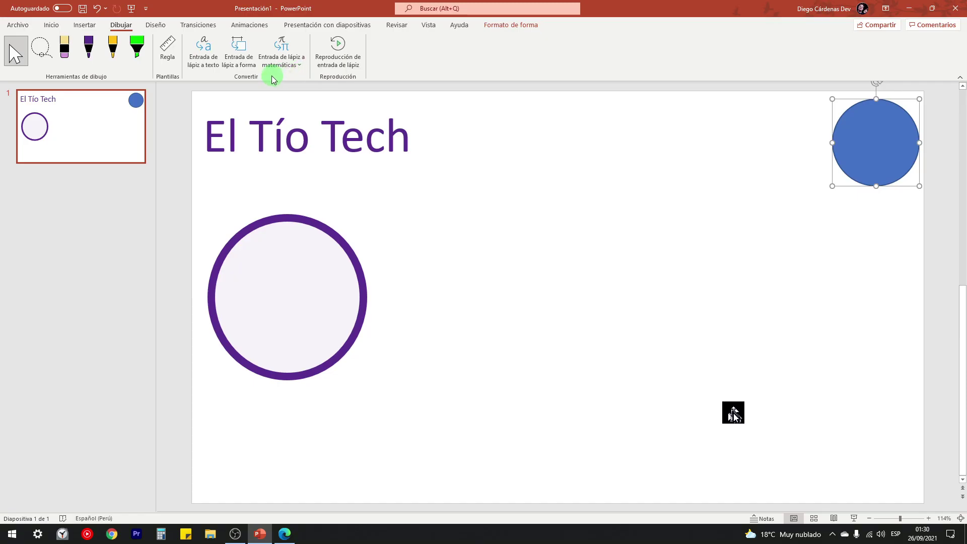
{"action": "left_click", "coordinate": [301, 68]}
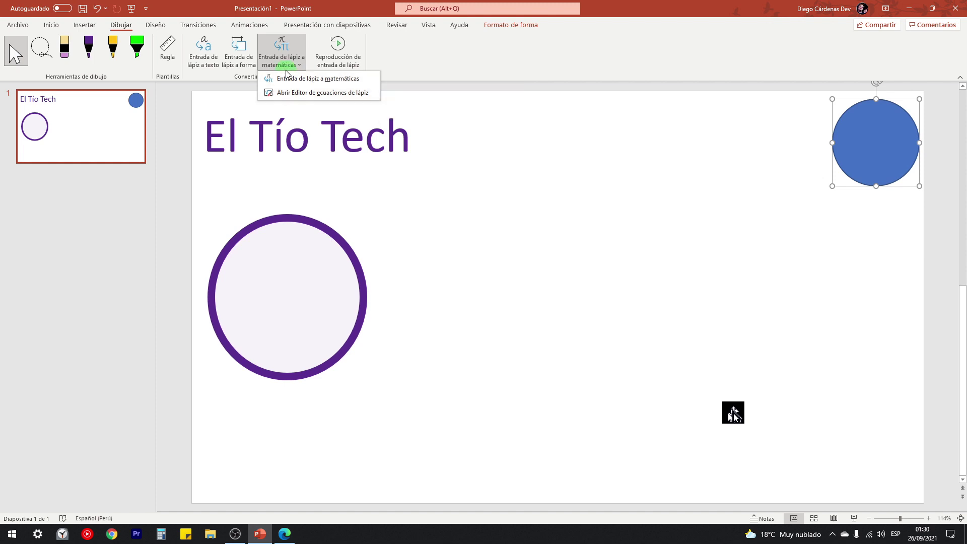
{"action": "left_click", "coordinate": [394, 80]}
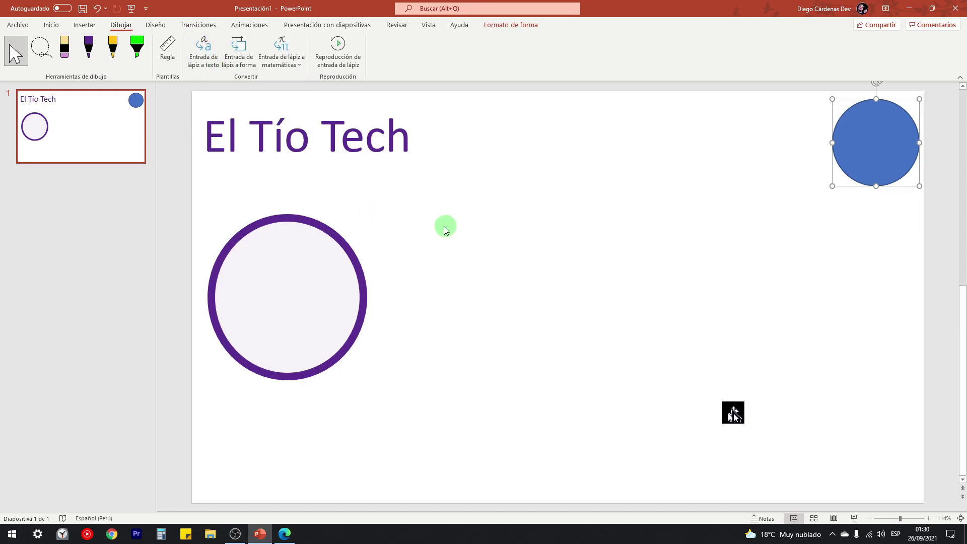
{"action": "left_click", "coordinate": [292, 67]}
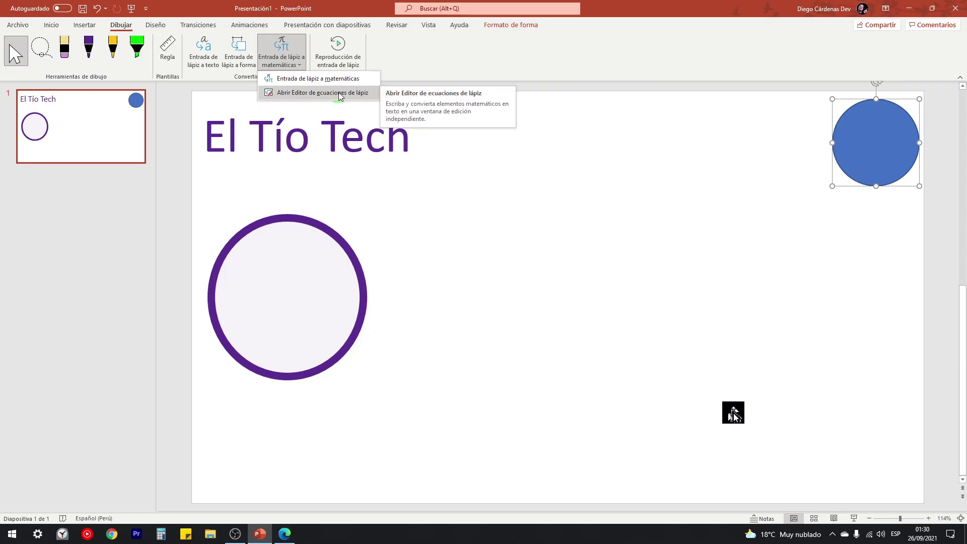
{"action": "left_click", "coordinate": [390, 76]}
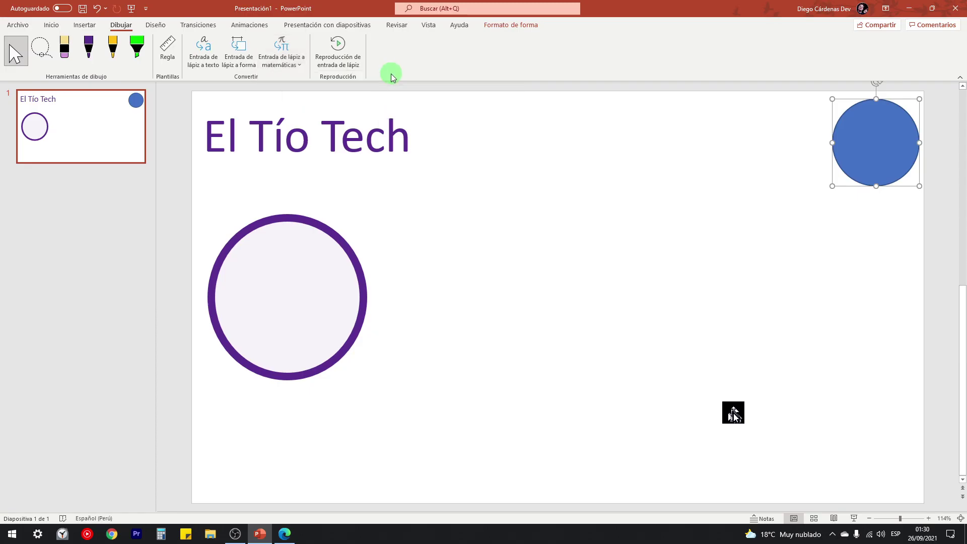
- Handwrite the fraction 3/2 in parentheses, squared, in purple ink beside the purple circle
{"action": "left_click", "coordinate": [91, 53]}
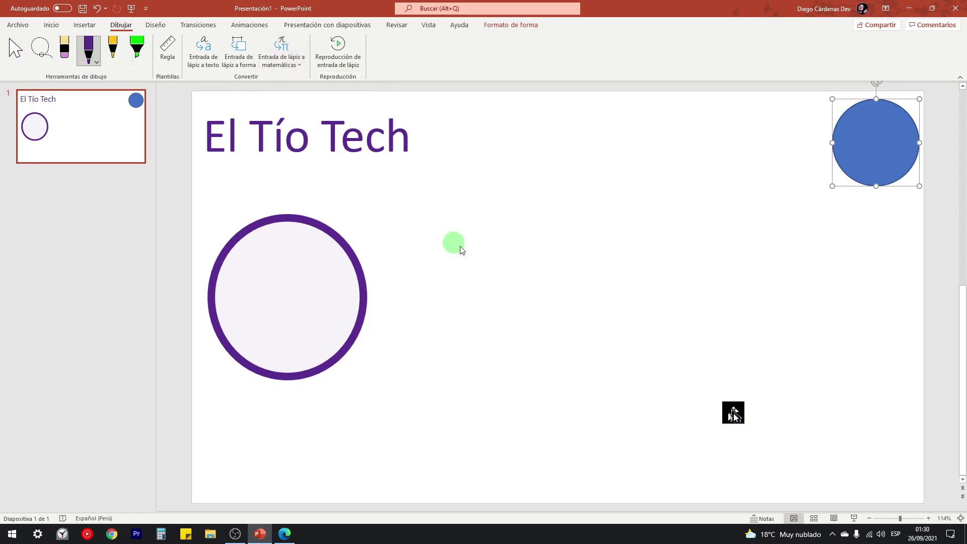
{"action": "mouse_move", "coordinate": [500, 221]}
{"action": "left_mouse_down"}
{"action": "mouse_move", "coordinate": [531, 227]}
{"action": "mouse_move", "coordinate": [501, 247]}
{"action": "left_mouse_up"}
{"action": "left_click_drag", "start_coordinate": [495, 262], "coordinate": [559, 263]}
{"action": "mouse_move", "coordinate": [483, 197]}
{"action": "left_mouse_down"}
{"action": "mouse_move", "coordinate": [479, 308]}
{"action": "mouse_move", "coordinate": [491, 320]}
{"action": "left_mouse_up"}
{"action": "mouse_move", "coordinate": [533, 193]}
{"action": "left_mouse_down"}
{"action": "mouse_move", "coordinate": [550, 222]}
{"action": "mouse_move", "coordinate": [565, 318]}
{"action": "left_mouse_up"}
{"action": "left_click_drag", "start_coordinate": [552, 186], "coordinate": [585, 209]}
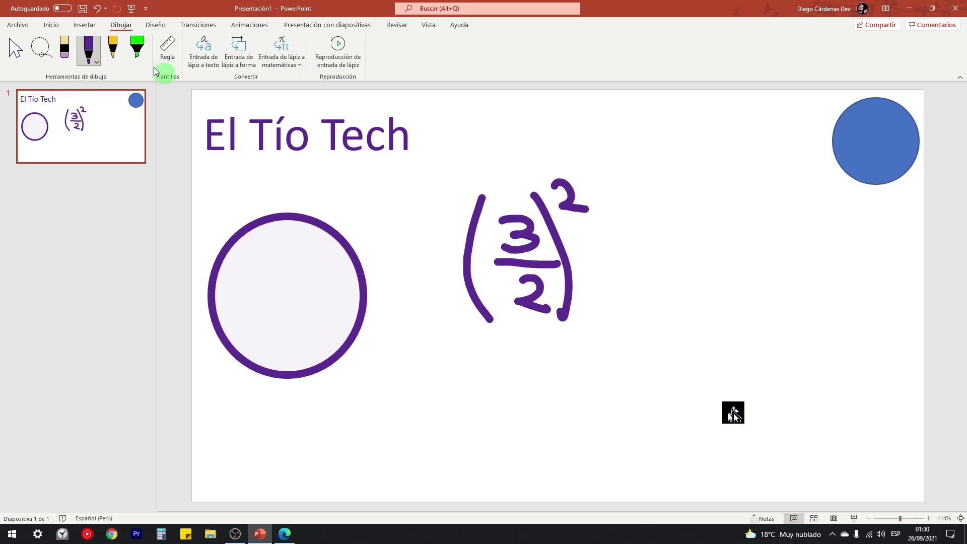
- Lasso the handwritten squared fraction and convert the ink to a math equation, undoing the mistaken shape conversion
{"action": "left_click", "coordinate": [42, 48]}
{"action": "left_click_drag", "start_coordinate": [286, 117], "coordinate": [338, 134]}
{"action": "mouse_move", "coordinate": [494, 166]}
{"action": "left_mouse_down"}
{"action": "mouse_move", "coordinate": [479, 356]}
{"action": "mouse_move", "coordinate": [669, 243]}
{"action": "mouse_move", "coordinate": [633, 157]}
{"action": "left_mouse_up"}
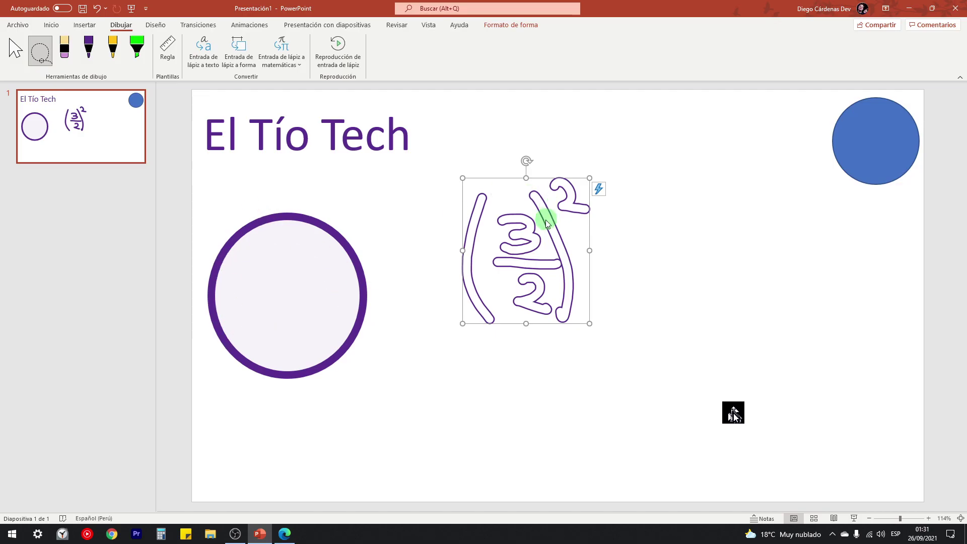
{"action": "left_click", "coordinate": [511, 254]}
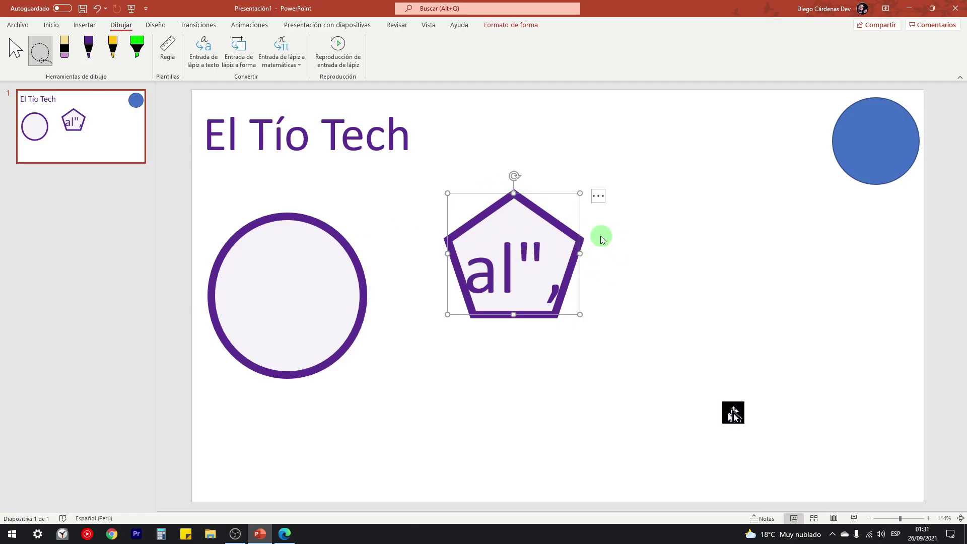
{"action": "key", "text": "ctrl+z"}
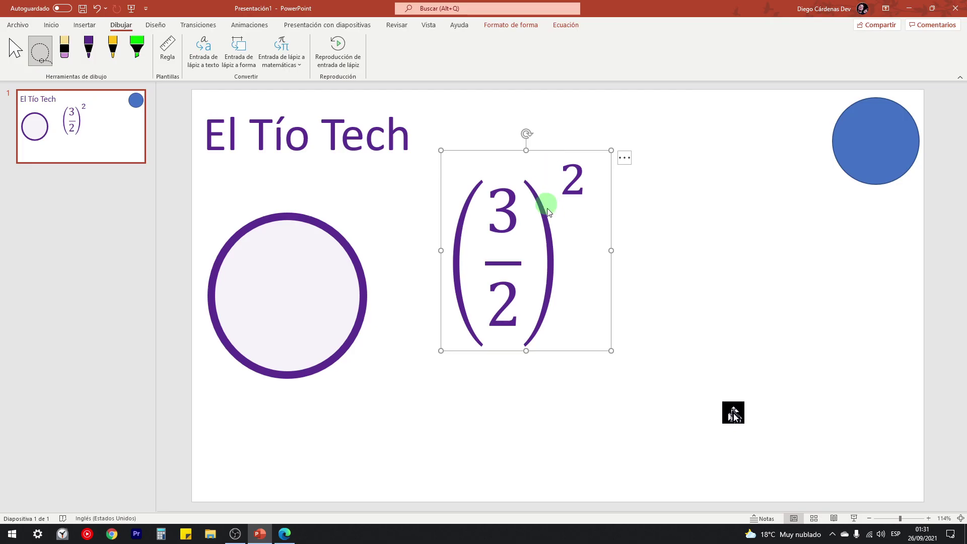
{"action": "key", "text": "Escape"}
- Shift the converted equation on the slide and change its exponent to 3
{"action": "mouse_move", "coordinate": [539, 233]}
{"action": "left_mouse_down"}
{"action": "mouse_move", "coordinate": [541, 159]}
{"action": "mouse_move", "coordinate": [586, 167]}
{"action": "left_mouse_up"}
{"action": "left_click", "coordinate": [557, 235]}
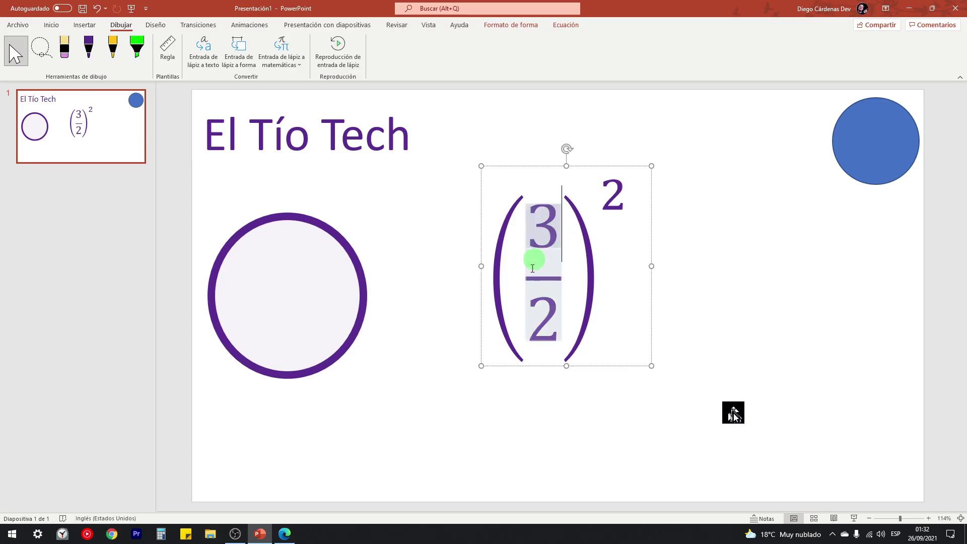
{"action": "left_click", "coordinate": [604, 192]}
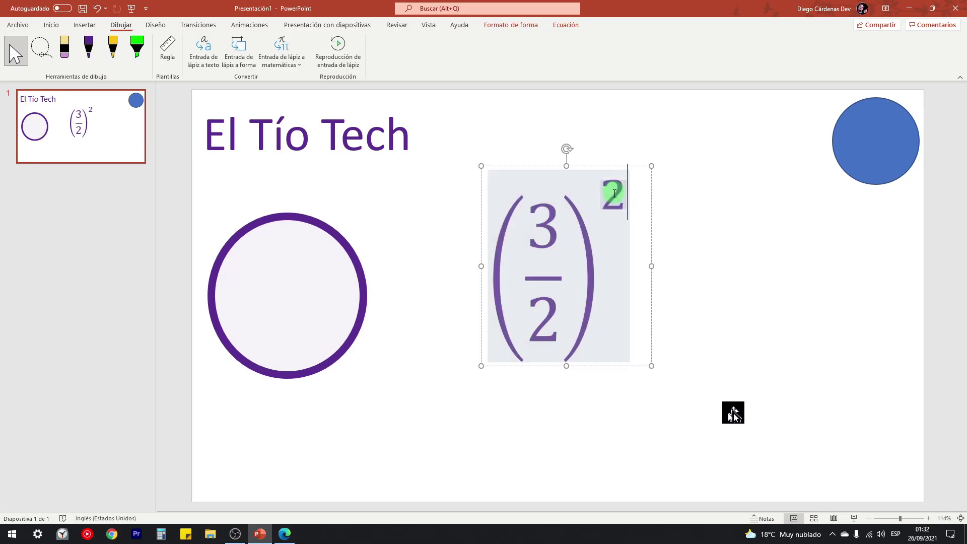
{"action": "key", "text": "BackSpace"}
{"action": "type", "text": "3"}
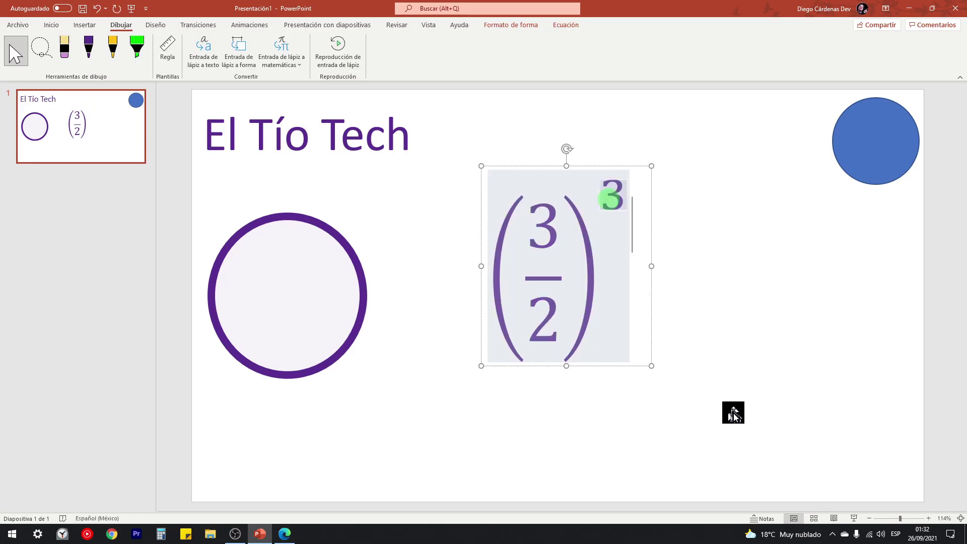
- Change the exponent of the 3/2 equation to 5 and move the equation closer to the purple circle
{"action": "key", "text": "BackSpace"}
{"action": "type", "text": "5"}
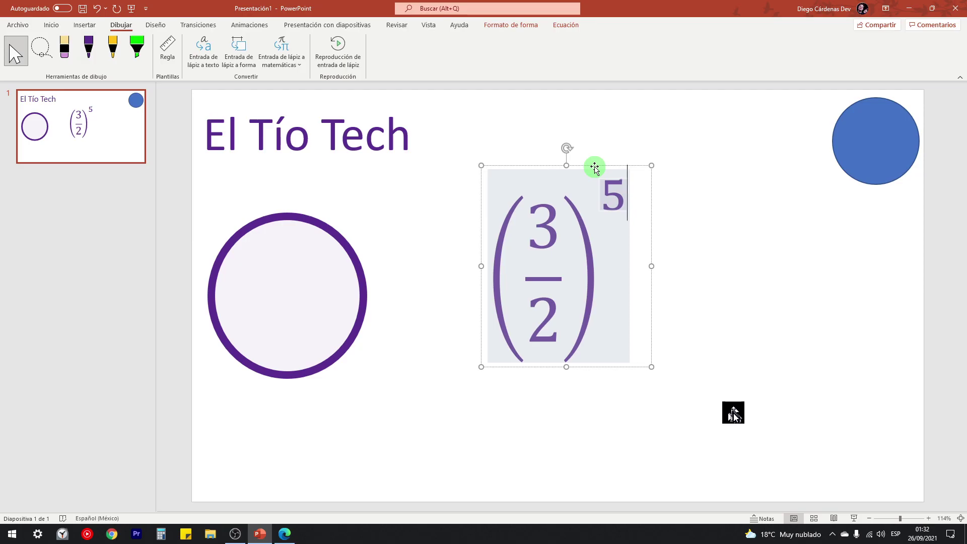
{"action": "left_click", "coordinate": [566, 27]}
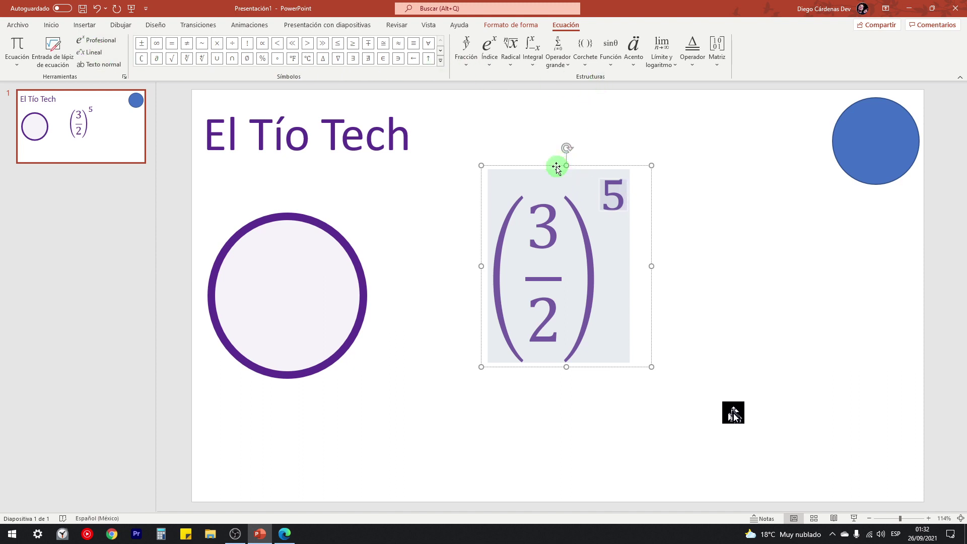
{"action": "left_click_drag", "start_coordinate": [556, 167], "coordinate": [529, 177]}
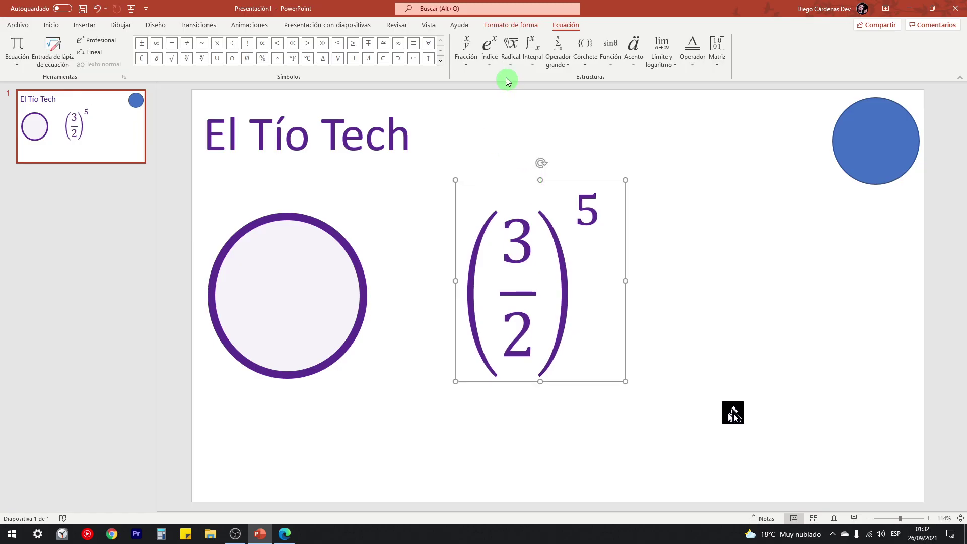
{"action": "left_click", "coordinate": [513, 61]}
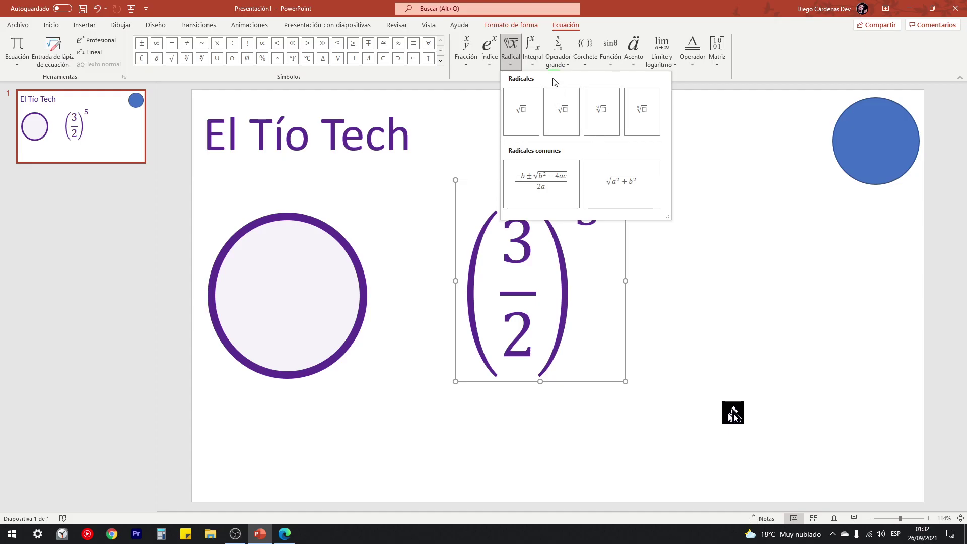
{"action": "left_click", "coordinate": [699, 77]}
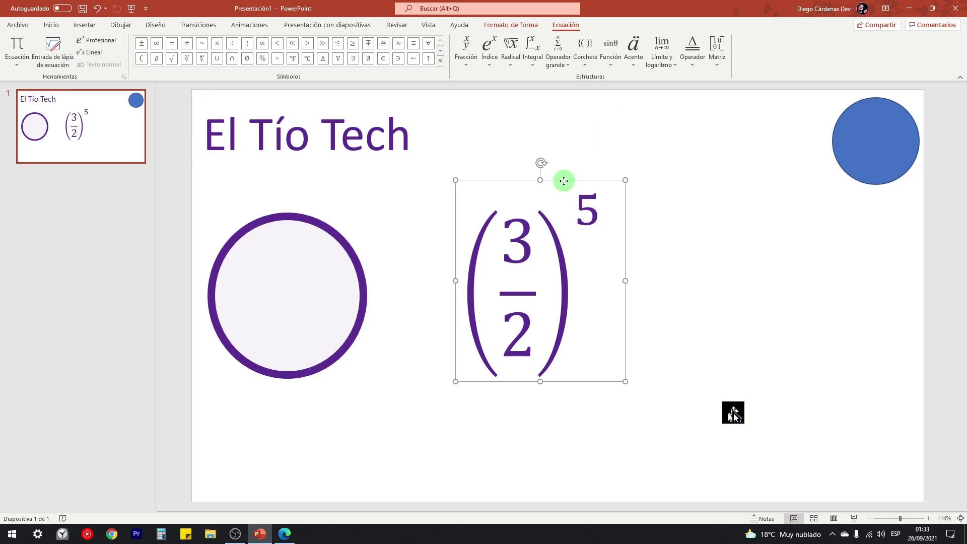
{"action": "left_click_drag", "start_coordinate": [563, 180], "coordinate": [511, 185]}
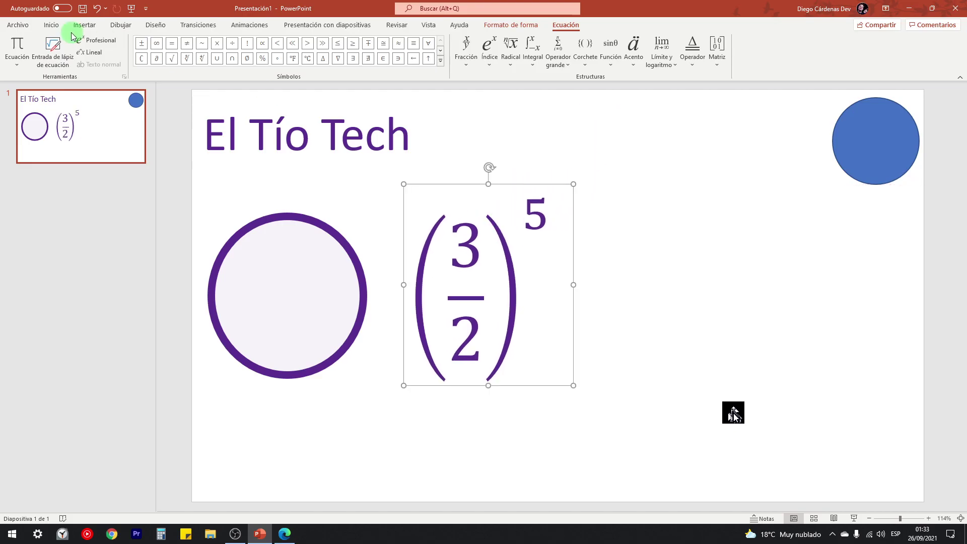
- Handwrite the square root of 3x in purple ink beside the 3/2 equation
{"action": "left_click", "coordinate": [120, 24]}
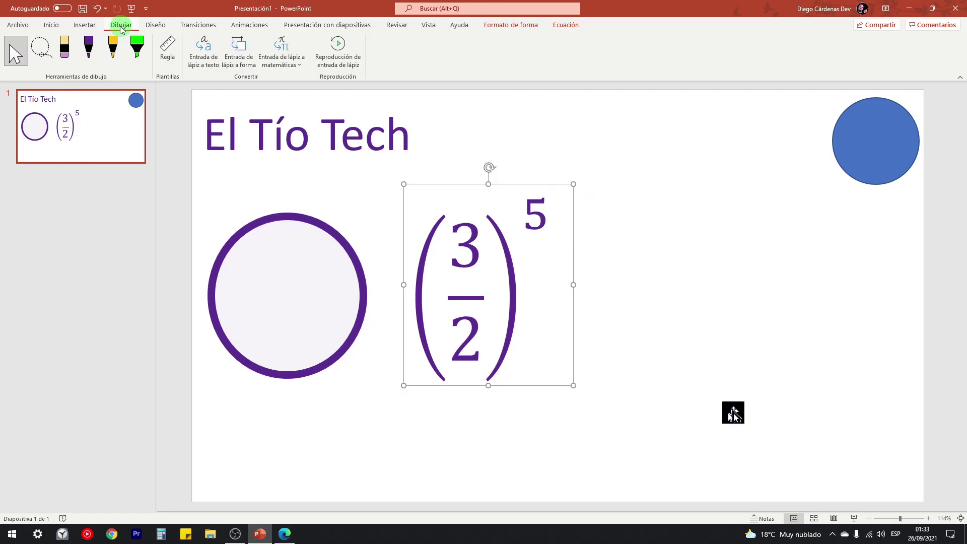
{"action": "left_click", "coordinate": [89, 61]}
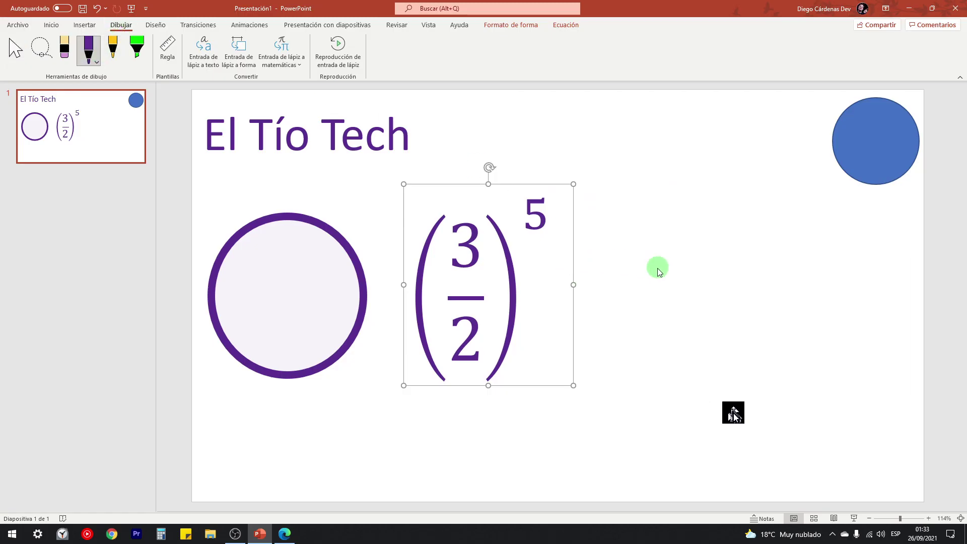
{"action": "left_click_drag", "start_coordinate": [657, 268], "coordinate": [684, 250]}
{"action": "key", "text": "ctrl+z"}
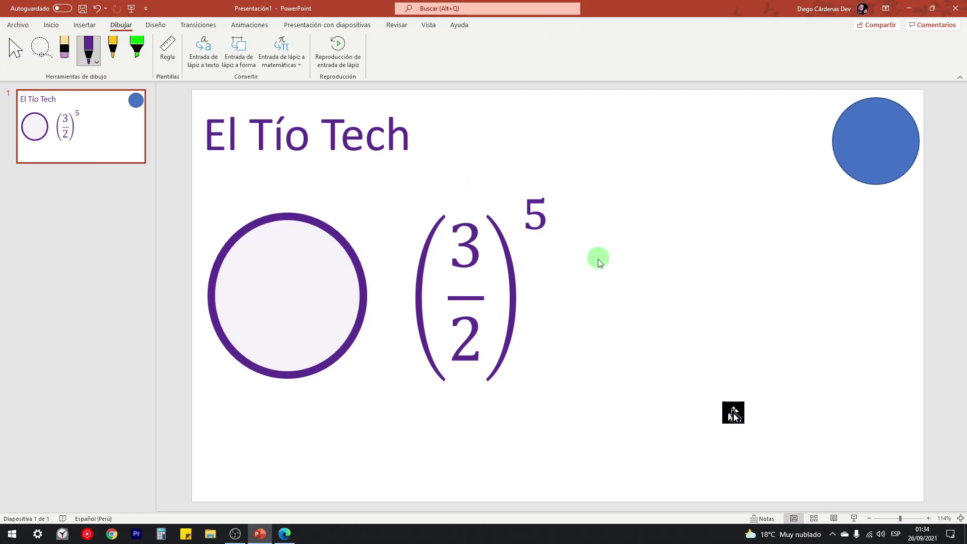
{"action": "mouse_move", "coordinate": [610, 258]}
{"action": "left_mouse_down"}
{"action": "mouse_move", "coordinate": [632, 276]}
{"action": "mouse_move", "coordinate": [641, 205]}
{"action": "mouse_move", "coordinate": [750, 204]}
{"action": "left_mouse_up"}
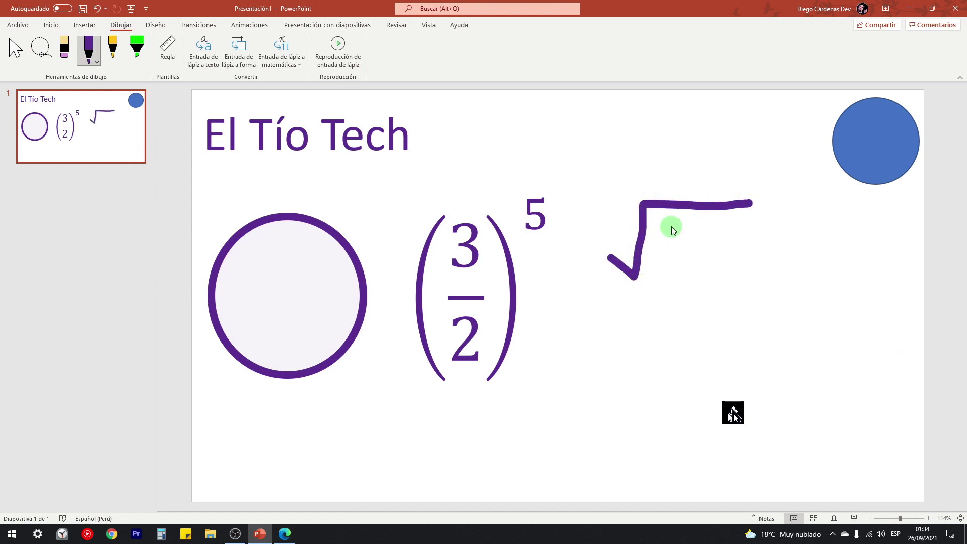
{"action": "left_click_drag", "start_coordinate": [714, 233], "coordinate": [748, 261]}
{"action": "left_click_drag", "start_coordinate": [746, 233], "coordinate": [714, 262]}
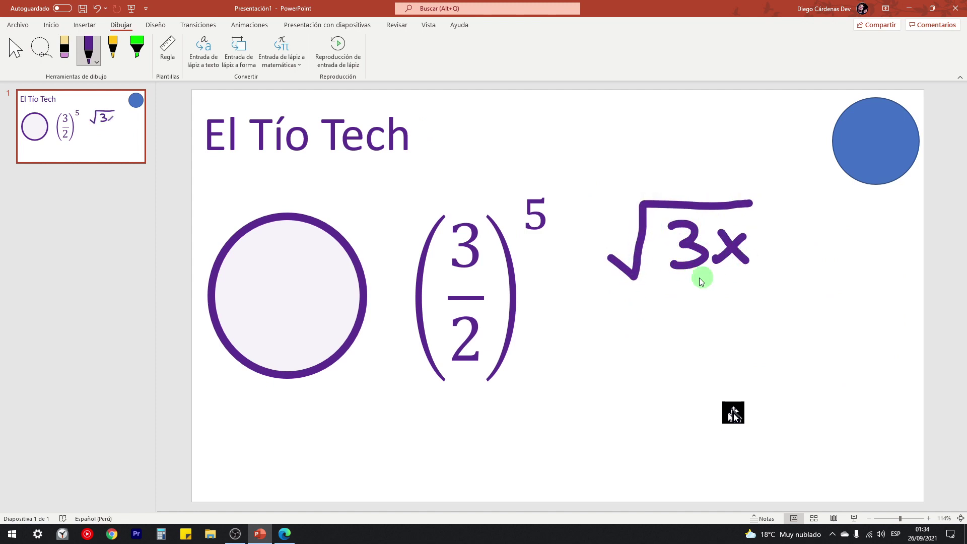
- Complete the handwritten equation as the root over 2, in parentheses, cubed, equal to 1/x
{"action": "left_click_drag", "start_coordinate": [609, 287], "coordinate": [772, 286]}
{"action": "mouse_move", "coordinate": [673, 312]}
{"action": "left_mouse_down"}
{"action": "mouse_move", "coordinate": [692, 339]}
{"action": "mouse_move", "coordinate": [710, 340]}
{"action": "left_mouse_up"}
{"action": "mouse_move", "coordinate": [613, 190]}
{"action": "left_mouse_down"}
{"action": "mouse_move", "coordinate": [591, 262]}
{"action": "mouse_move", "coordinate": [627, 344]}
{"action": "left_mouse_up"}
{"action": "mouse_move", "coordinate": [755, 184]}
{"action": "left_mouse_down"}
{"action": "mouse_move", "coordinate": [794, 270]}
{"action": "mouse_move", "coordinate": [784, 342]}
{"action": "left_mouse_up"}
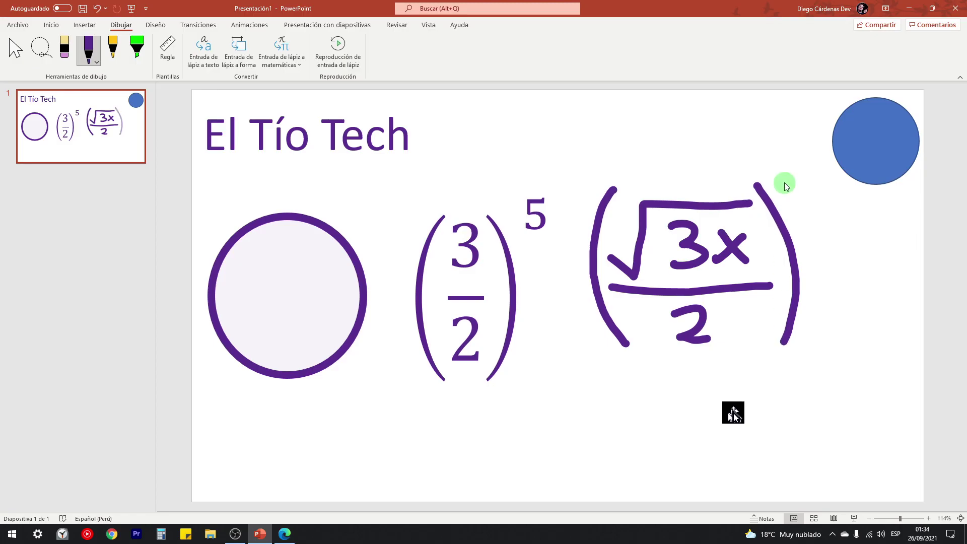
{"action": "mouse_move", "coordinate": [782, 182]}
{"action": "left_mouse_down"}
{"action": "mouse_move", "coordinate": [793, 194]}
{"action": "mouse_move", "coordinate": [787, 210]}
{"action": "left_mouse_up"}
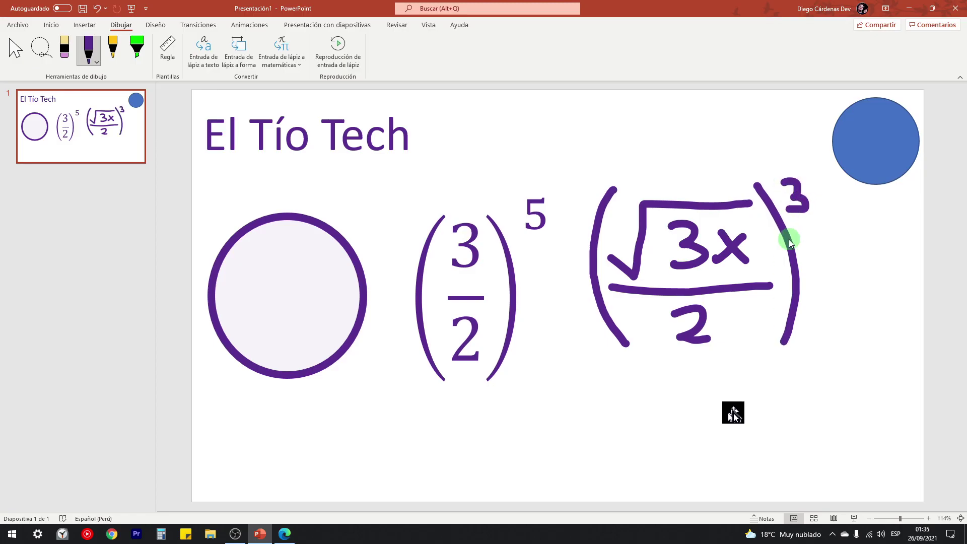
{"action": "mouse_move", "coordinate": [813, 268]}
{"action": "left_mouse_down"}
{"action": "mouse_move", "coordinate": [837, 267]}
{"action": "mouse_move", "coordinate": [838, 282]}
{"action": "left_mouse_up"}
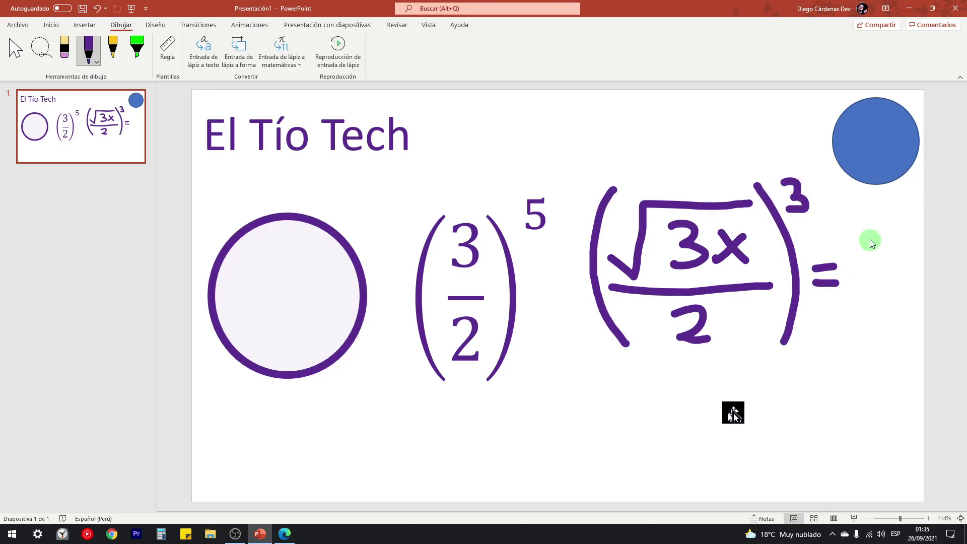
{"action": "mouse_move", "coordinate": [867, 245]}
{"action": "left_mouse_down"}
{"action": "mouse_move", "coordinate": [899, 270]}
{"action": "mouse_move", "coordinate": [878, 320]}
{"action": "mouse_move", "coordinate": [897, 326]}
{"action": "left_mouse_up"}
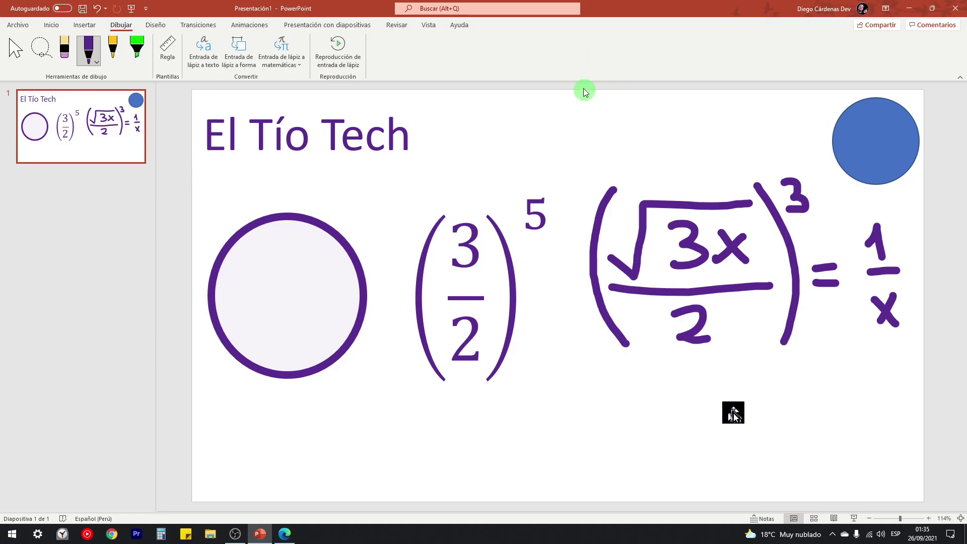
- Lasso the whole handwritten root equation and convert the ink to a math equation
{"action": "left_click", "coordinate": [40, 49]}
{"action": "mouse_move", "coordinate": [574, 171]}
{"action": "left_mouse_down"}
{"action": "mouse_move", "coordinate": [579, 270]}
{"action": "mouse_move", "coordinate": [736, 388]}
{"action": "mouse_move", "coordinate": [943, 242]}
{"action": "mouse_move", "coordinate": [888, 189]}
{"action": "mouse_move", "coordinate": [826, 168]}
{"action": "mouse_move", "coordinate": [801, 171]}
{"action": "left_mouse_up"}
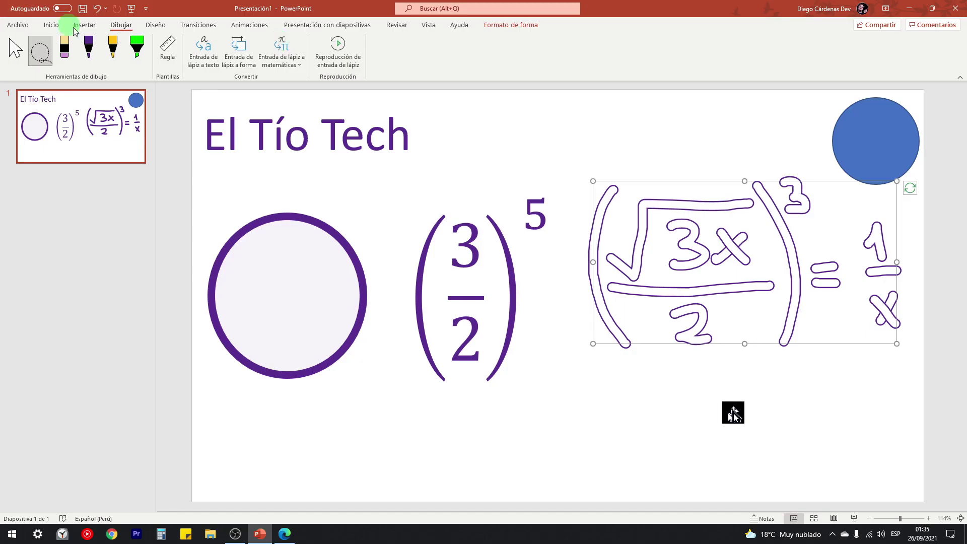
{"action": "left_click", "coordinate": [283, 51]}
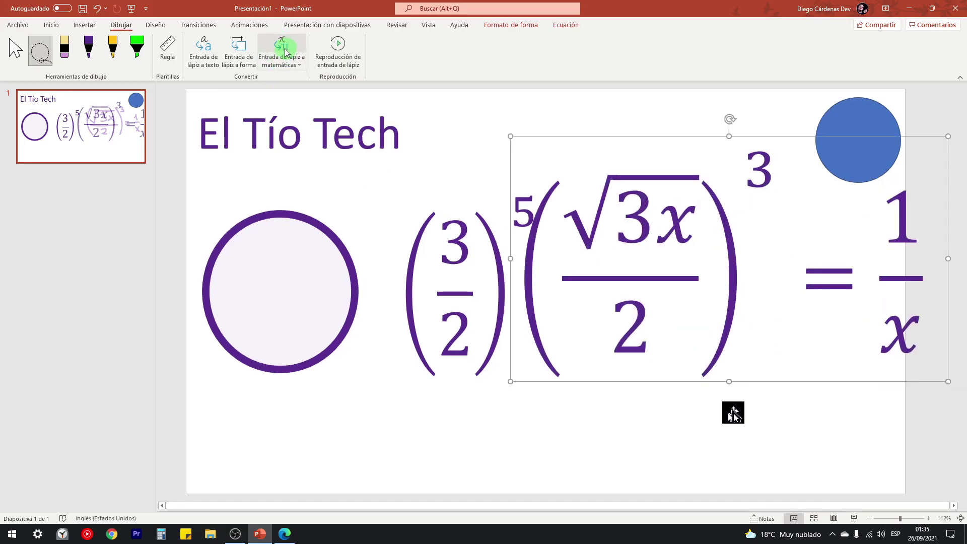
- Move the converted root equation down within the slide and narrow its box
{"action": "left_click", "coordinate": [659, 139]}
{"action": "left_click", "coordinate": [15, 50]}
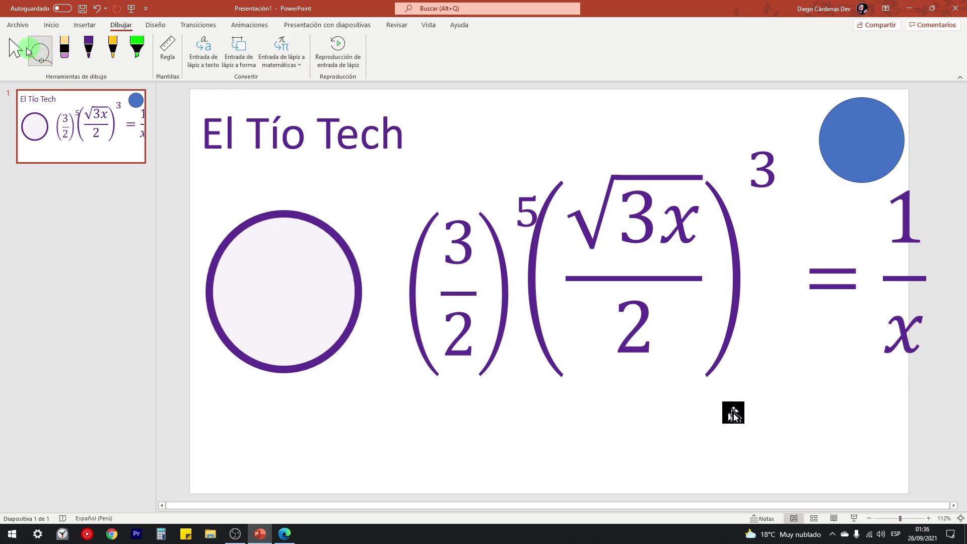
{"action": "left_click", "coordinate": [617, 223]}
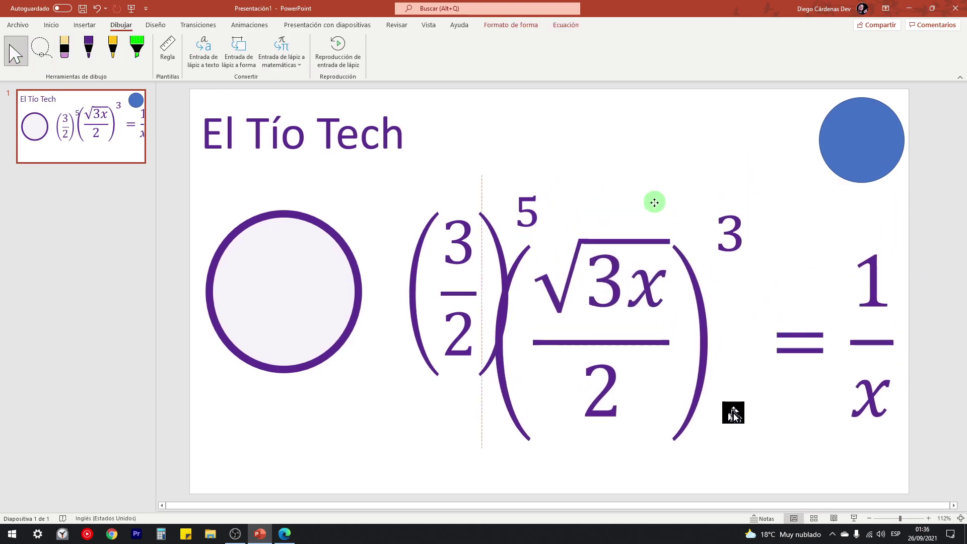
{"action": "left_click_drag", "start_coordinate": [496, 199], "coordinate": [551, 246]}
- Reduce the font size of the root equation to 54
{"action": "left_click", "coordinate": [51, 25]}
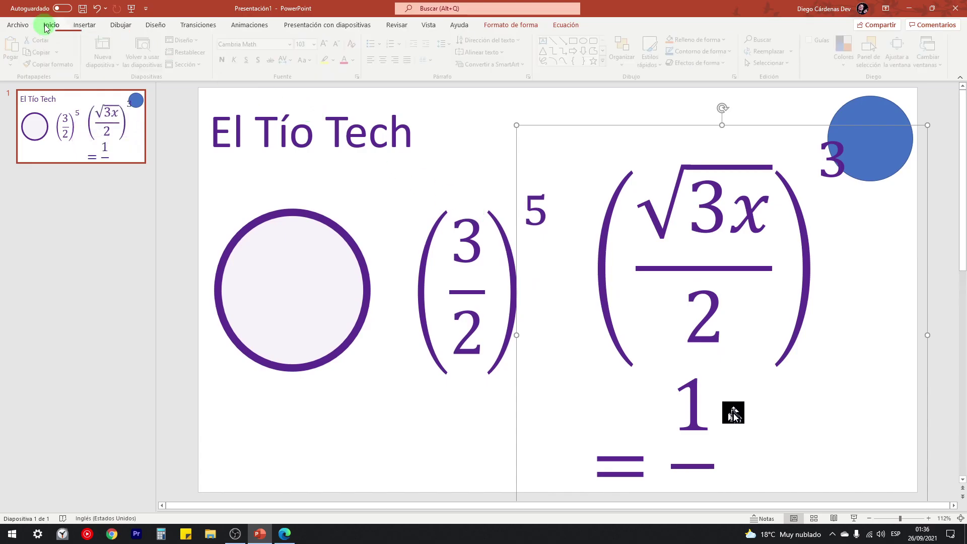
{"action": "left_click", "coordinate": [226, 60]}
{"action": "left_click", "coordinate": [340, 44]}
{"action": "left_click", "coordinate": [340, 44]}
{"action": "left_click", "coordinate": [340, 44]}
{"action": "left_click", "coordinate": [340, 44]}
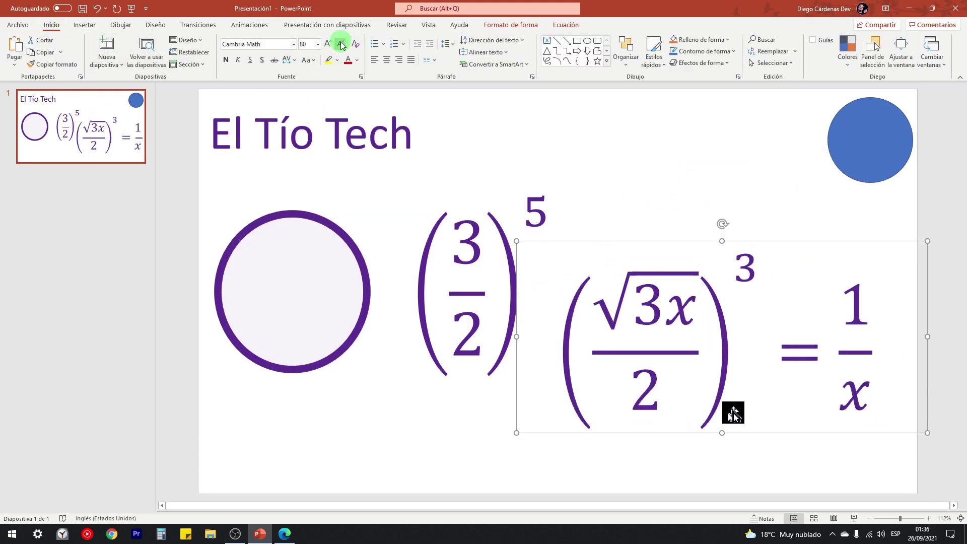
{"action": "left_click", "coordinate": [341, 45]}
{"action": "left_click", "coordinate": [341, 45]}
{"action": "left_click", "coordinate": [341, 45]}
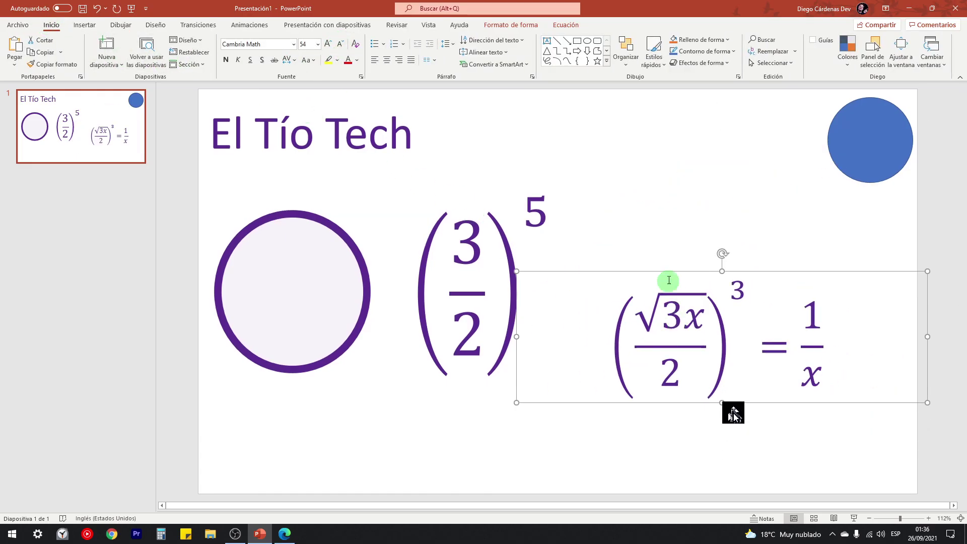
- Narrow the root equation's box and move both equations up to the title's level on the slide
{"action": "left_click_drag", "start_coordinate": [666, 273], "coordinate": [656, 221]}
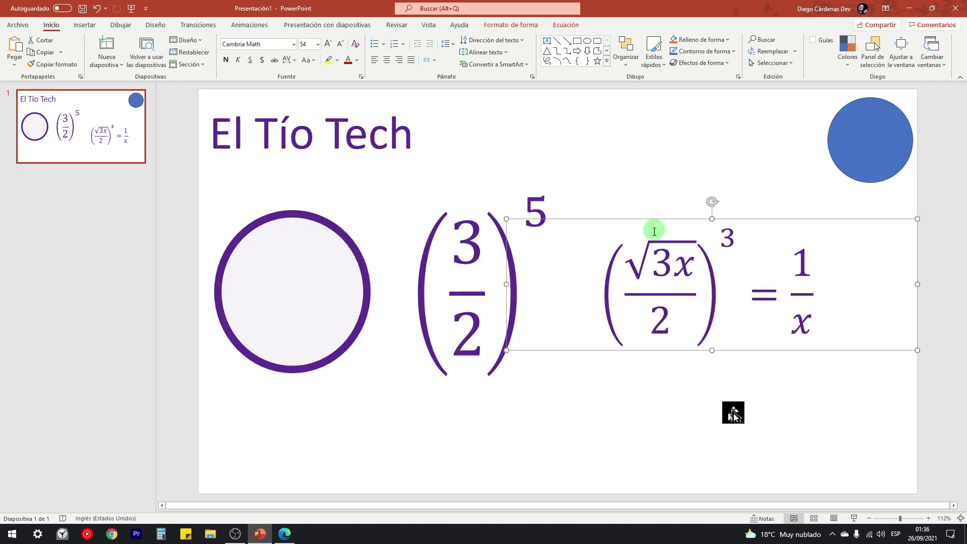
{"action": "left_click_drag", "start_coordinate": [506, 285], "coordinate": [632, 293]}
{"action": "left_click_drag", "start_coordinate": [694, 225], "coordinate": [645, 222]}
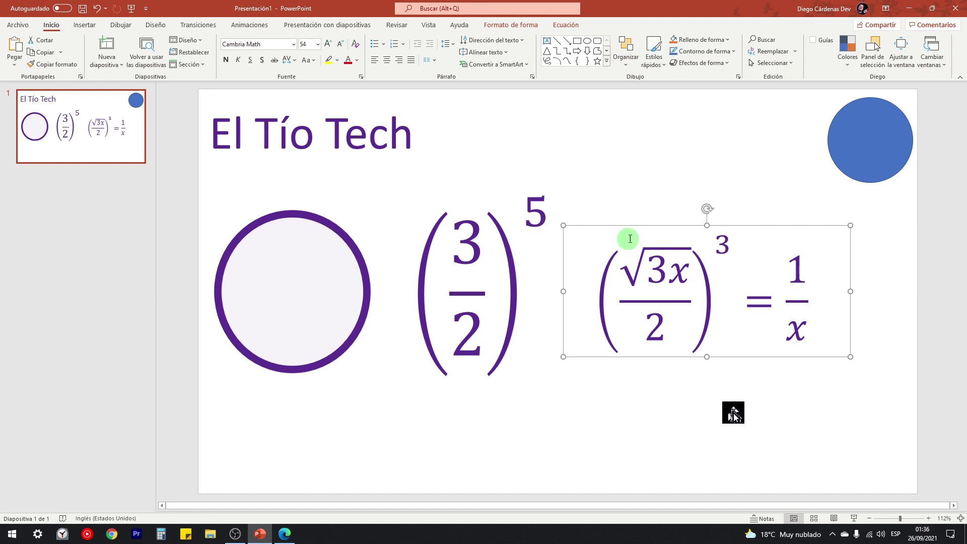
{"action": "left_click_drag", "start_coordinate": [649, 223], "coordinate": [633, 107]}
{"action": "left_click", "coordinate": [682, 355]}
{"action": "left_click", "coordinate": [525, 296]}
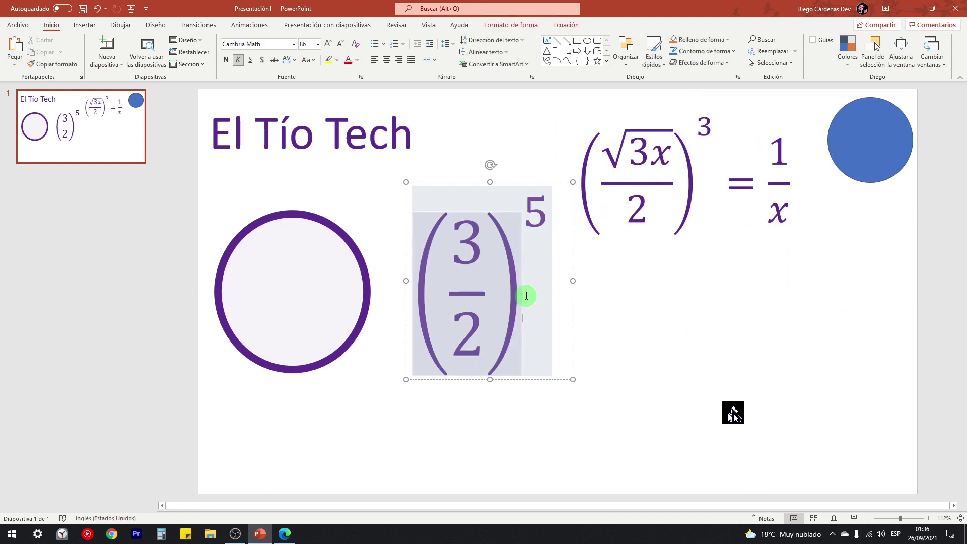
{"action": "left_click_drag", "start_coordinate": [568, 336], "coordinate": [576, 230]}
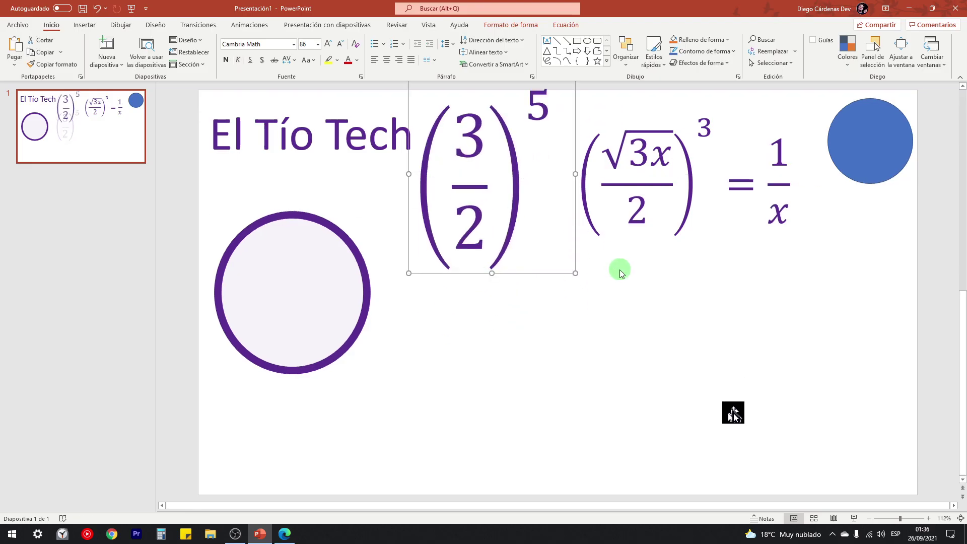
{"action": "left_click", "coordinate": [617, 340]}
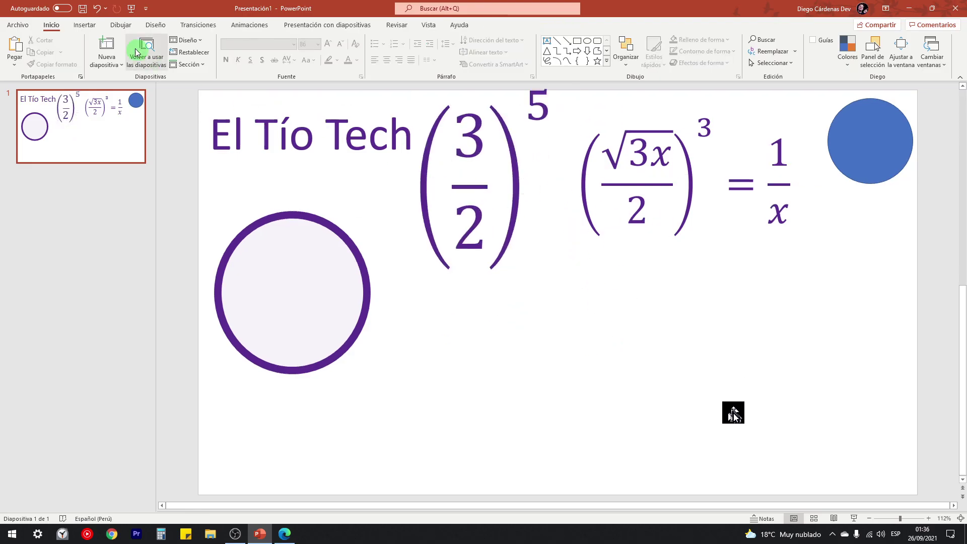
{"action": "left_click", "coordinate": [137, 27]}
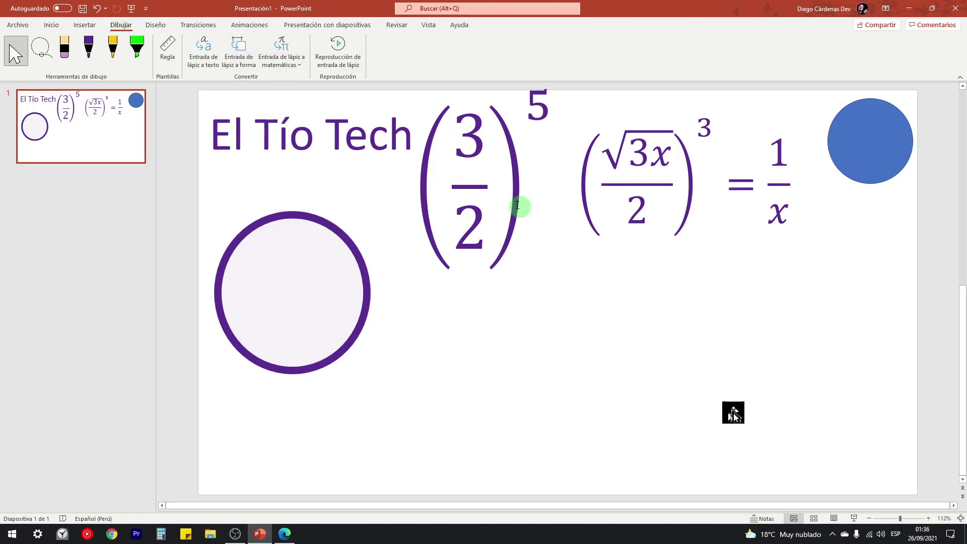
{"action": "left_click", "coordinate": [284, 71]}
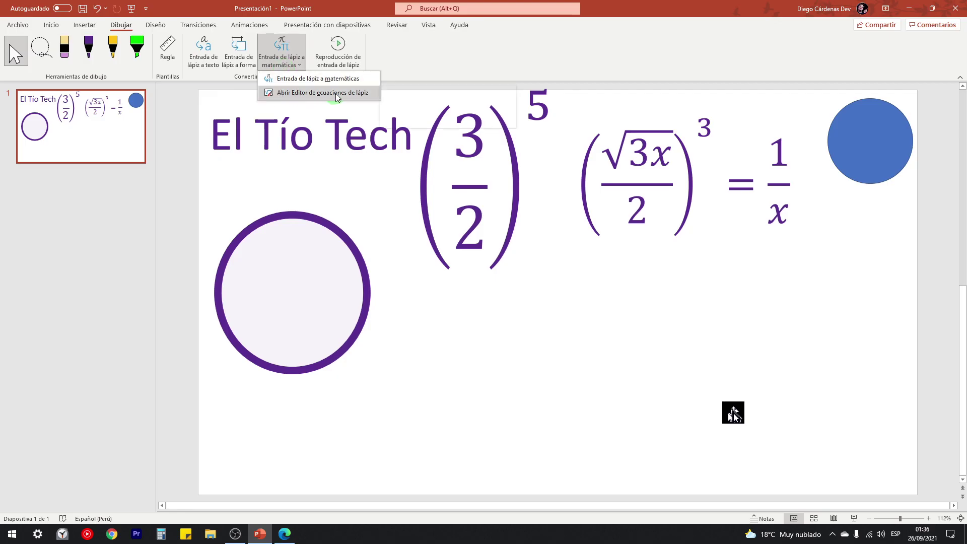
{"action": "left_click", "coordinate": [394, 287]}
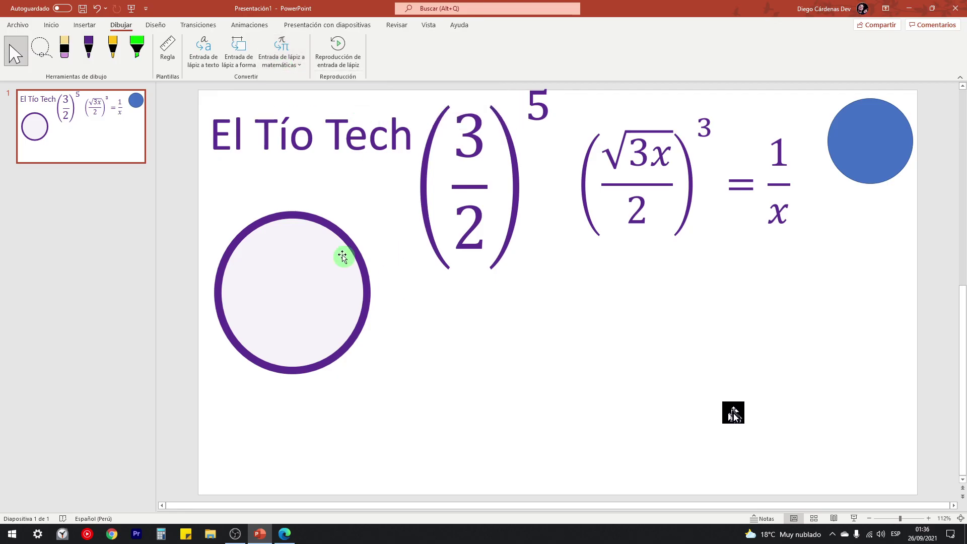
- Delete the purple circle, the blue circle and the 3/2 equation from the slide
{"action": "left_click", "coordinate": [342, 257]}
{"action": "key", "text": "Delete"}
{"action": "left_click", "coordinate": [854, 164]}
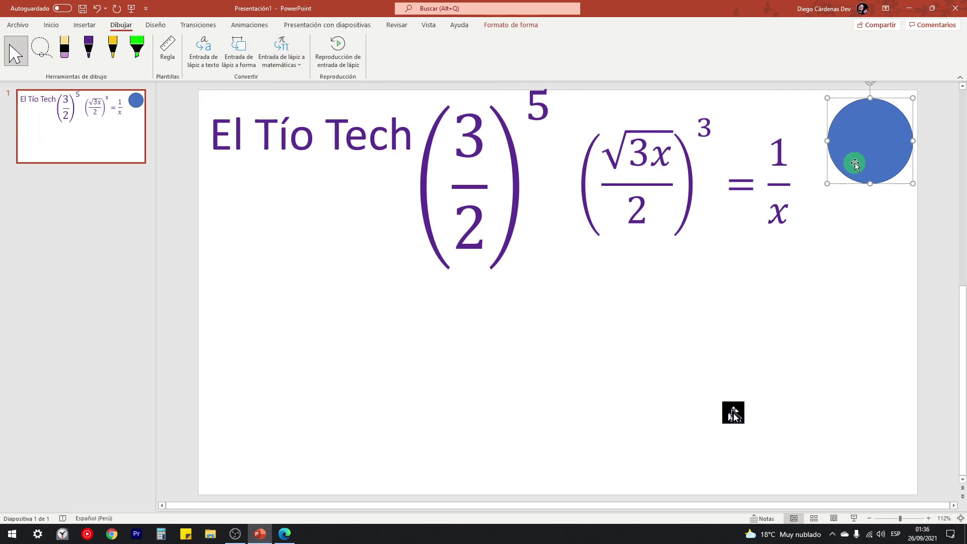
{"action": "key", "text": "Delete"}
{"action": "left_click", "coordinate": [488, 209]}
{"action": "left_click", "coordinate": [573, 176]}
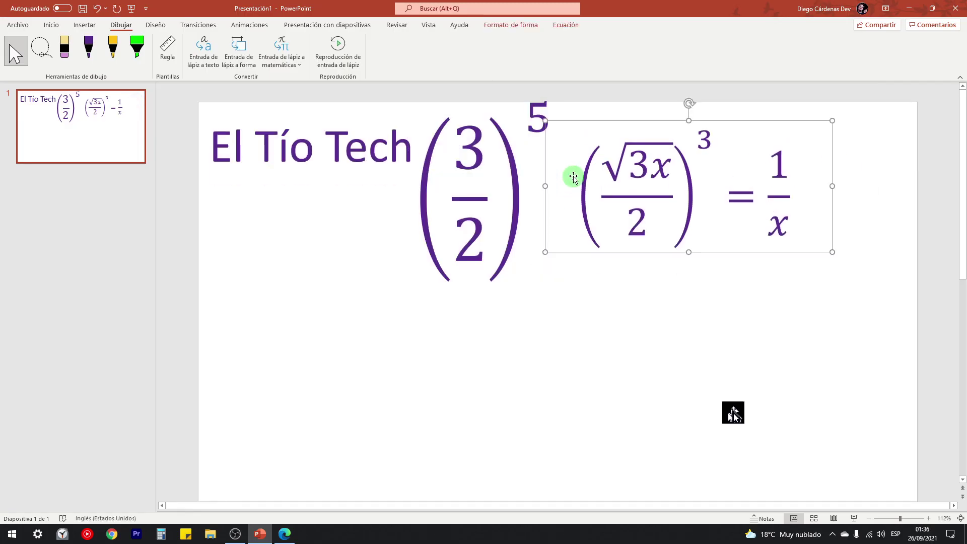
{"action": "left_click", "coordinate": [554, 134]}
{"action": "left_click", "coordinate": [575, 104]}
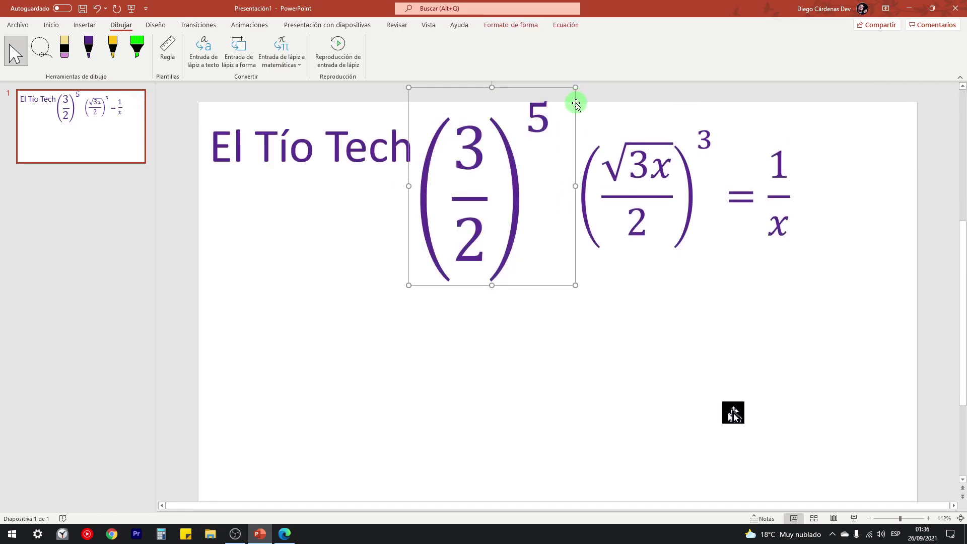
{"action": "key", "text": "Delete"}
- Handwrite the integral from 0 to 5 of (2x+1)dx in the ink equation editor and insert it on the slide
{"action": "left_click", "coordinate": [294, 64]}
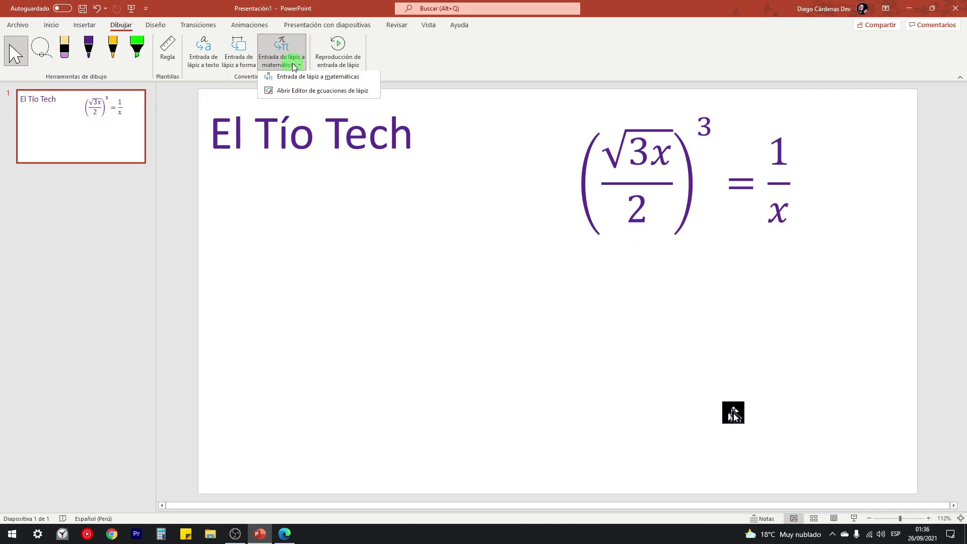
{"action": "left_click", "coordinate": [288, 92]}
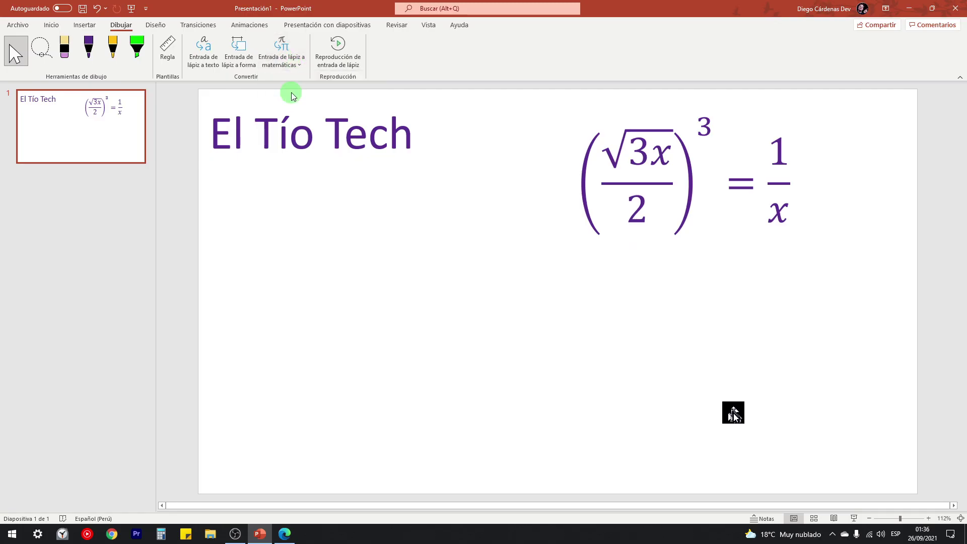
{"action": "mouse_move", "coordinate": [445, 201]}
{"action": "left_mouse_down"}
{"action": "mouse_move", "coordinate": [444, 229]}
{"action": "mouse_move", "coordinate": [440, 188]}
{"action": "mouse_move", "coordinate": [453, 205]}
{"action": "mouse_move", "coordinate": [439, 215]}
{"action": "mouse_move", "coordinate": [427, 197]}
{"action": "left_mouse_up"}
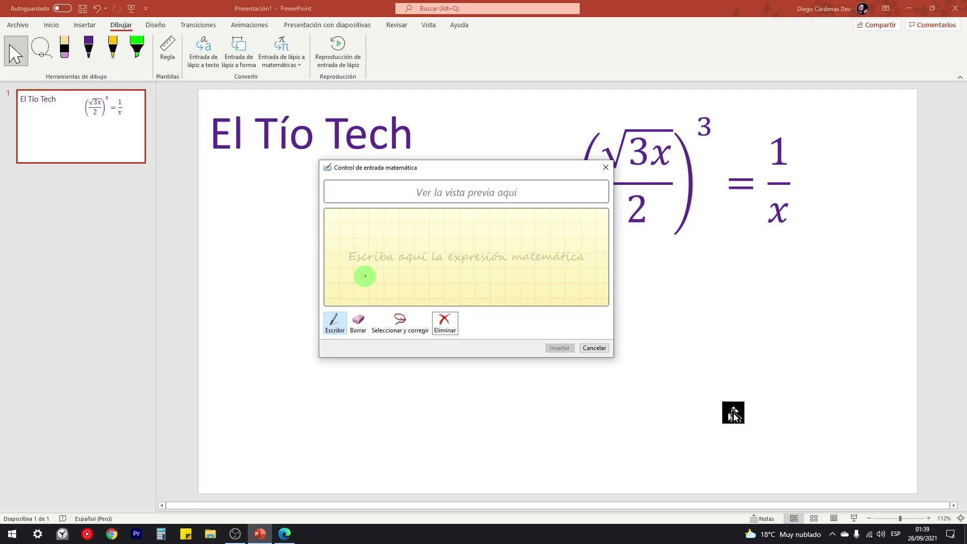
{"action": "mouse_move", "coordinate": [347, 279]}
{"action": "left_mouse_down"}
{"action": "mouse_move", "coordinate": [358, 272]}
{"action": "mouse_move", "coordinate": [357, 218]}
{"action": "mouse_move", "coordinate": [366, 222]}
{"action": "left_mouse_up"}
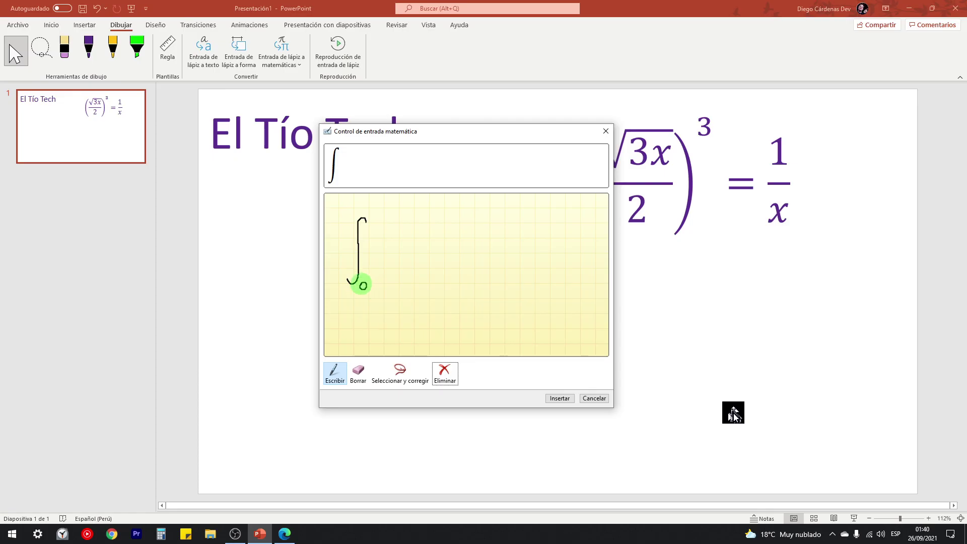
{"action": "left_click_drag", "start_coordinate": [362, 207], "coordinate": [369, 207]}
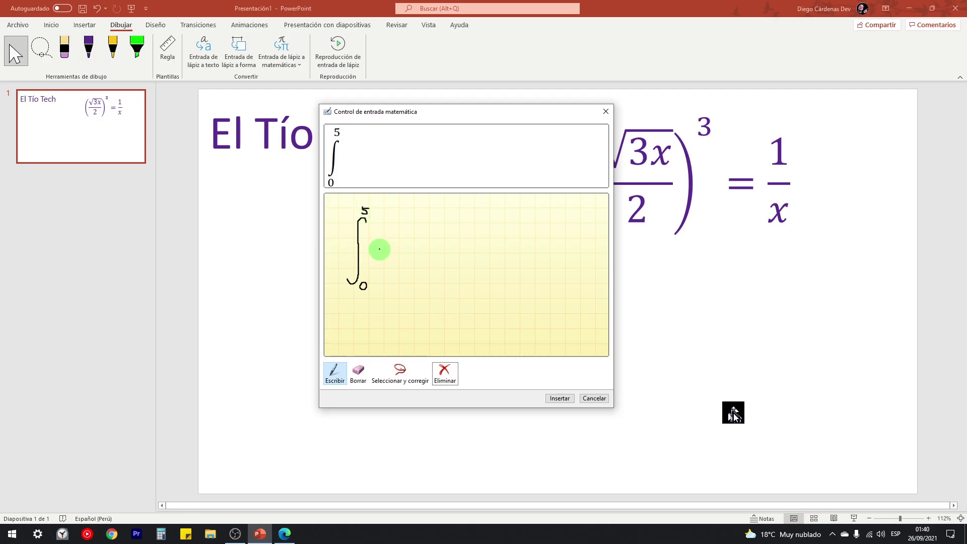
{"action": "left_click_drag", "start_coordinate": [379, 245], "coordinate": [380, 258]}
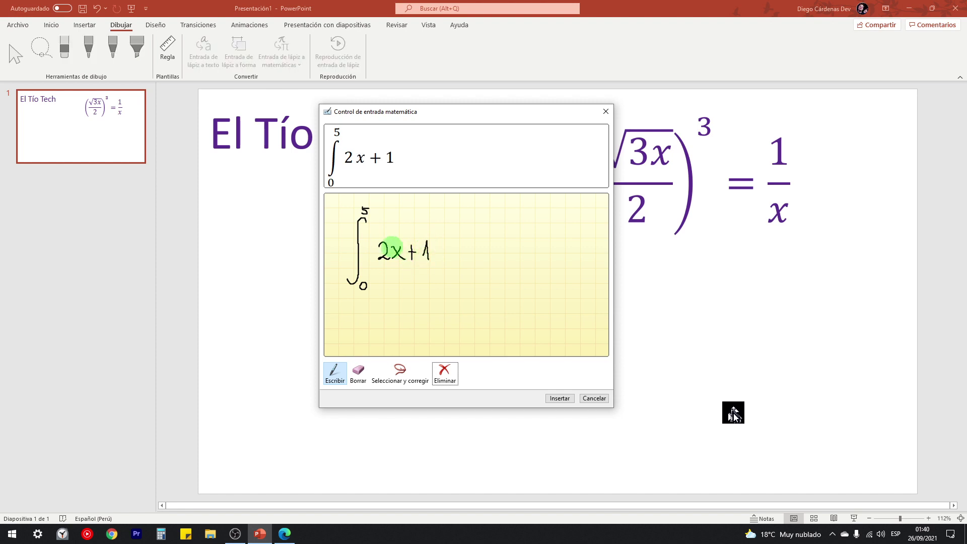
{"action": "left_click_drag", "start_coordinate": [374, 241], "coordinate": [371, 263]}
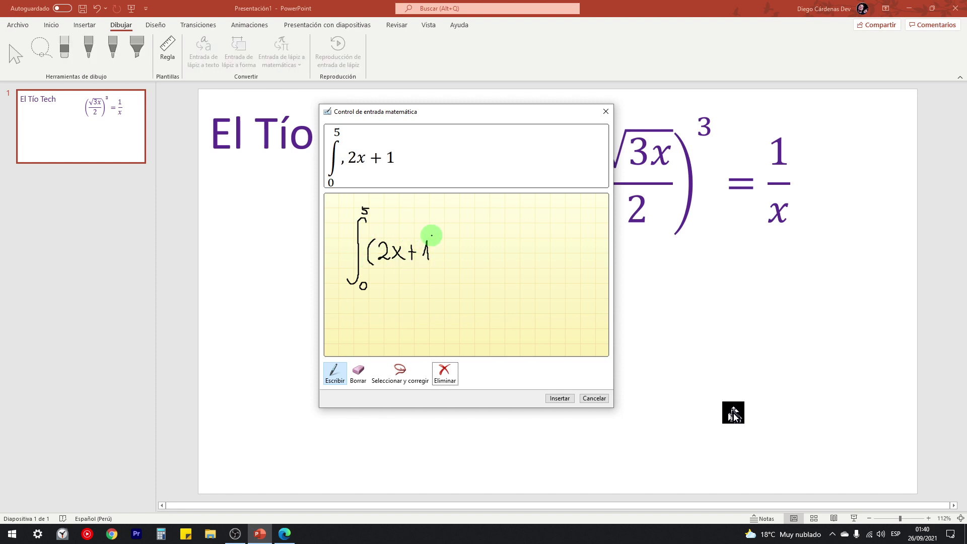
{"action": "mouse_move", "coordinate": [434, 241]}
{"action": "left_mouse_down"}
{"action": "mouse_move", "coordinate": [436, 264]}
{"action": "mouse_move", "coordinate": [452, 253]}
{"action": "left_mouse_up"}
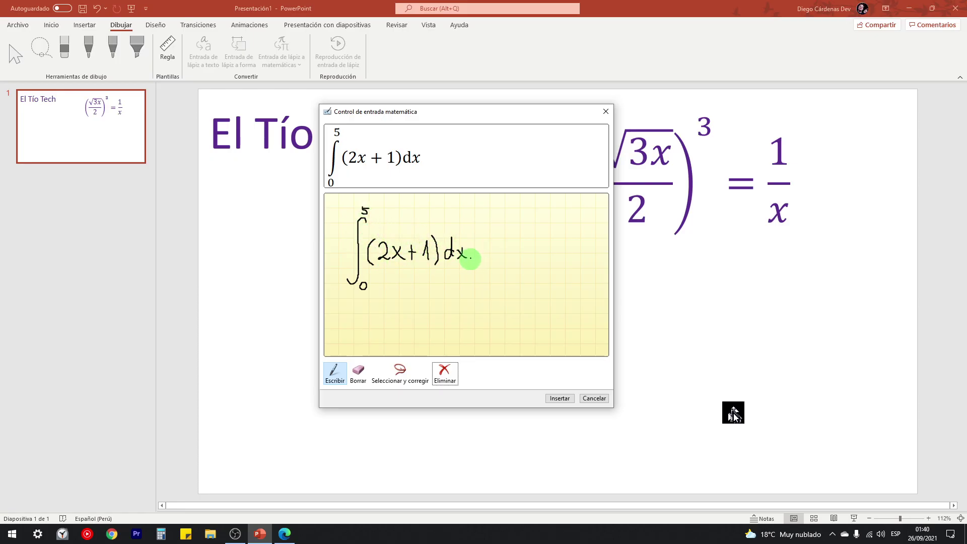
{"action": "left_click", "coordinate": [562, 398]}
- Move the integral equation up between the title and the root equation
{"action": "left_click", "coordinate": [554, 291]}
{"action": "left_click", "coordinate": [573, 264]}
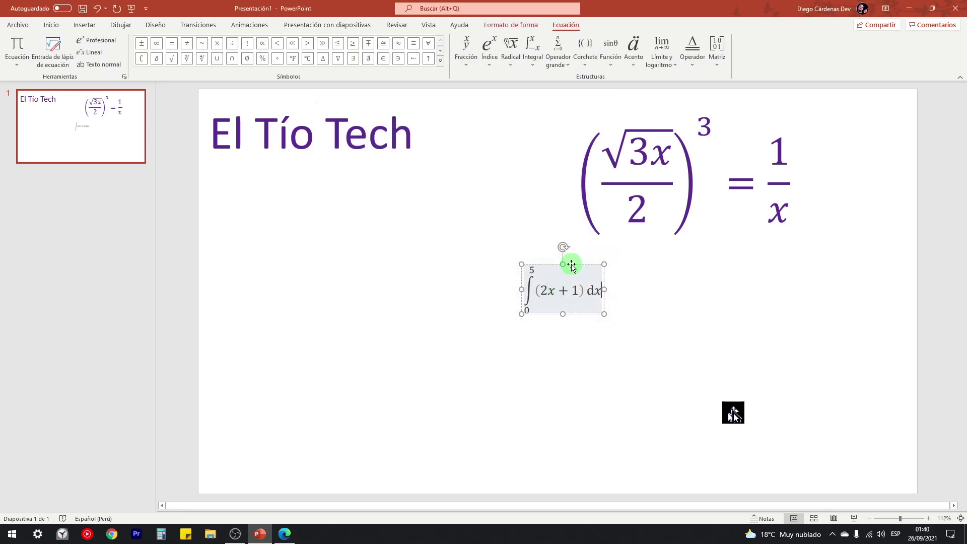
{"action": "left_click_drag", "start_coordinate": [575, 263], "coordinate": [399, 261]}
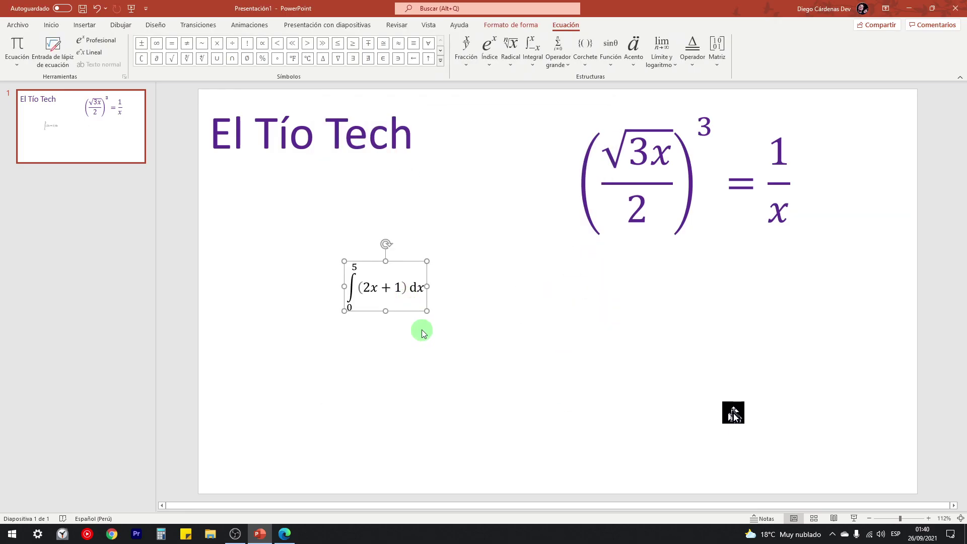
{"action": "left_click", "coordinate": [422, 330]}
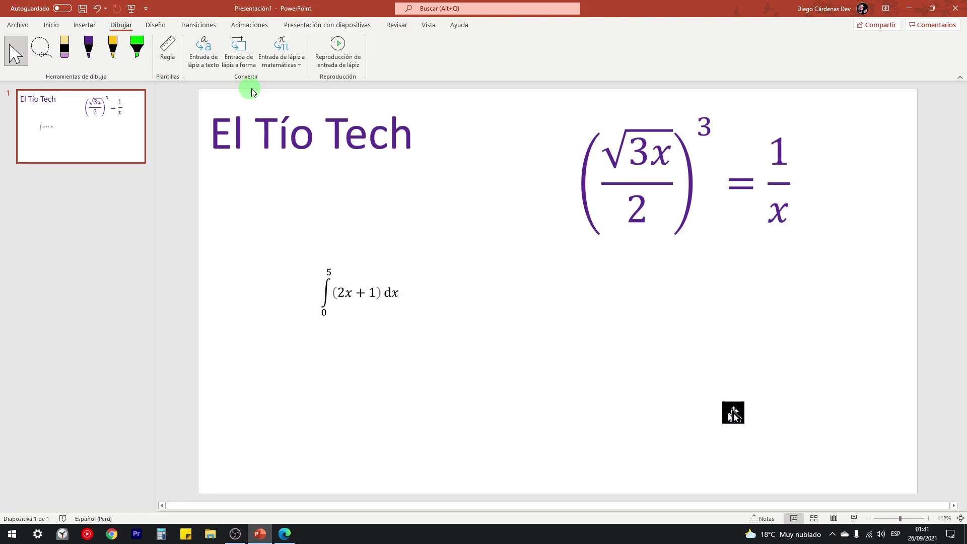
{"action": "left_click_drag", "start_coordinate": [280, 236], "coordinate": [425, 330]}
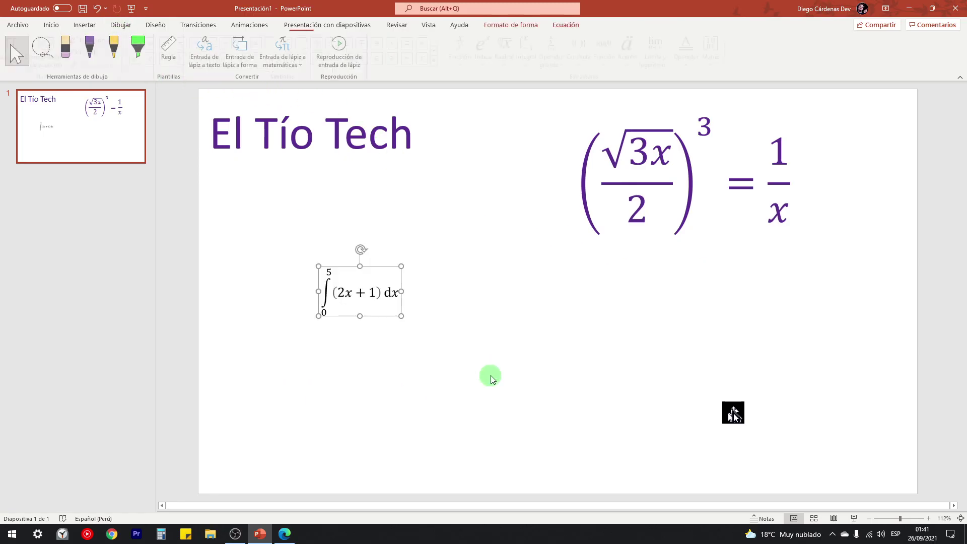
{"action": "left_click_drag", "start_coordinate": [382, 261], "coordinate": [516, 110]}
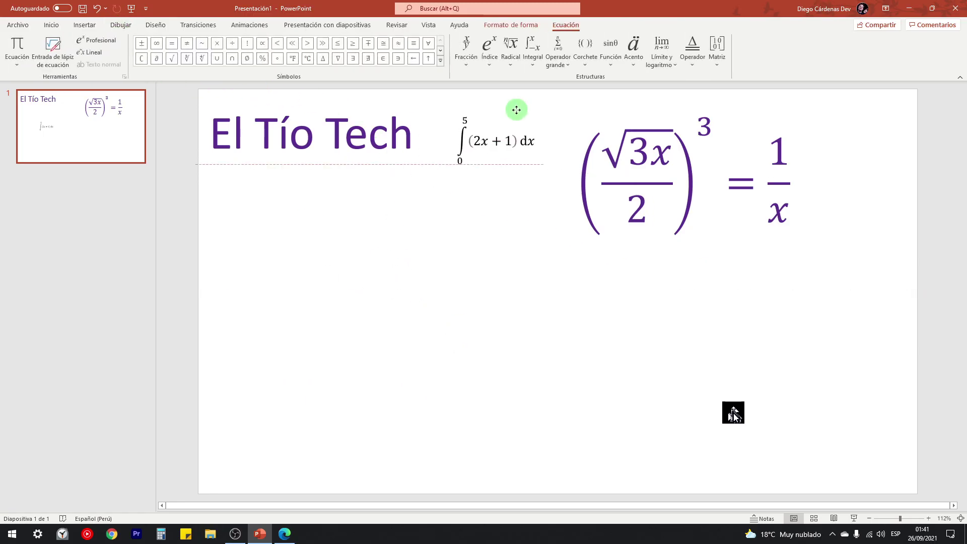
{"action": "left_click", "coordinate": [441, 235]}
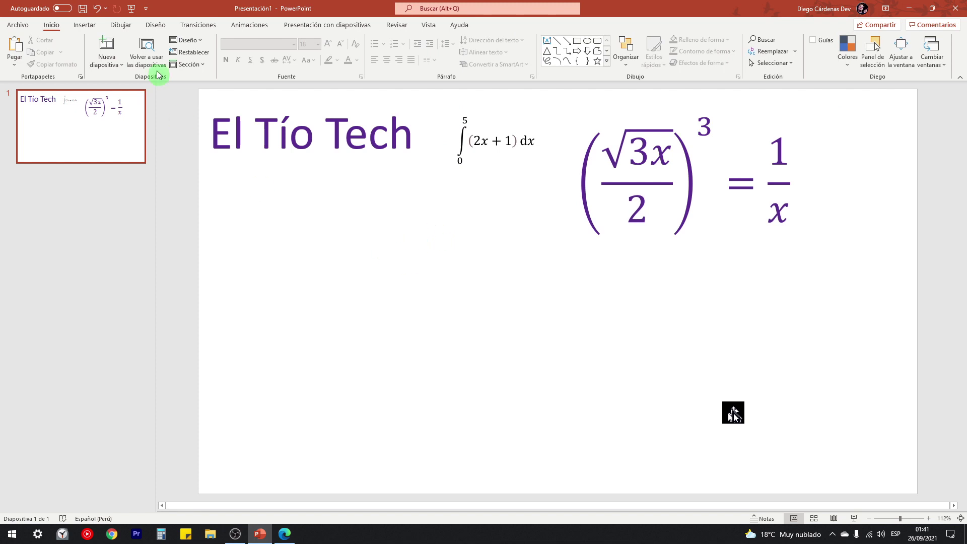
- Draw a purple curve and a long silver-textured zigzag below the title and equations, and replay the ink strokes
{"action": "left_click", "coordinate": [155, 25]}
{"action": "left_click", "coordinate": [121, 25]}
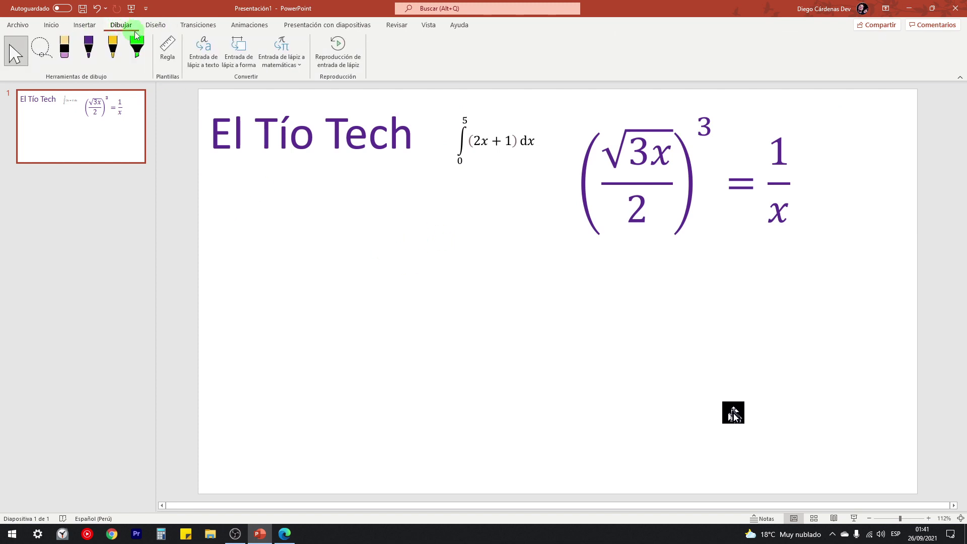
{"action": "left_click", "coordinate": [88, 47]}
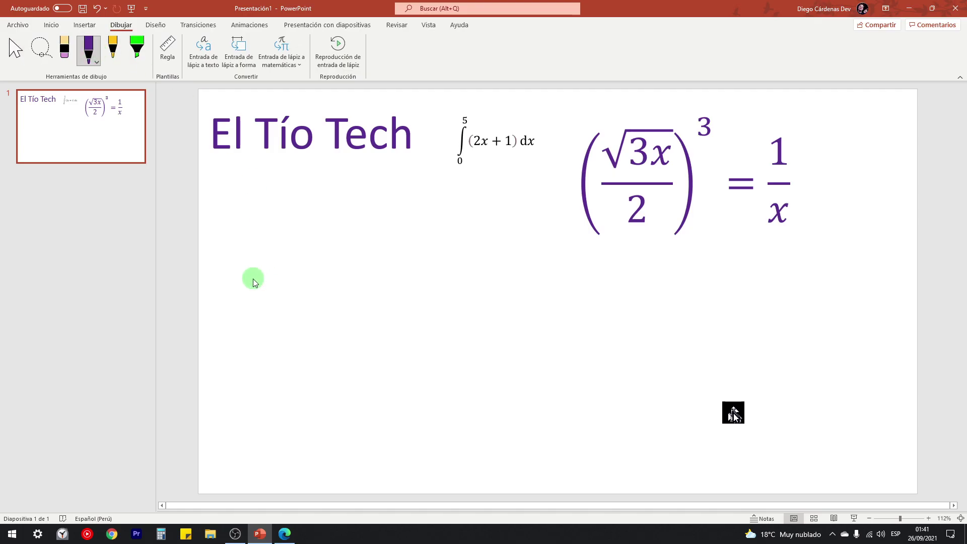
{"action": "left_click_drag", "start_coordinate": [251, 279], "coordinate": [361, 307]}
{"action": "left_click", "coordinate": [94, 63]}
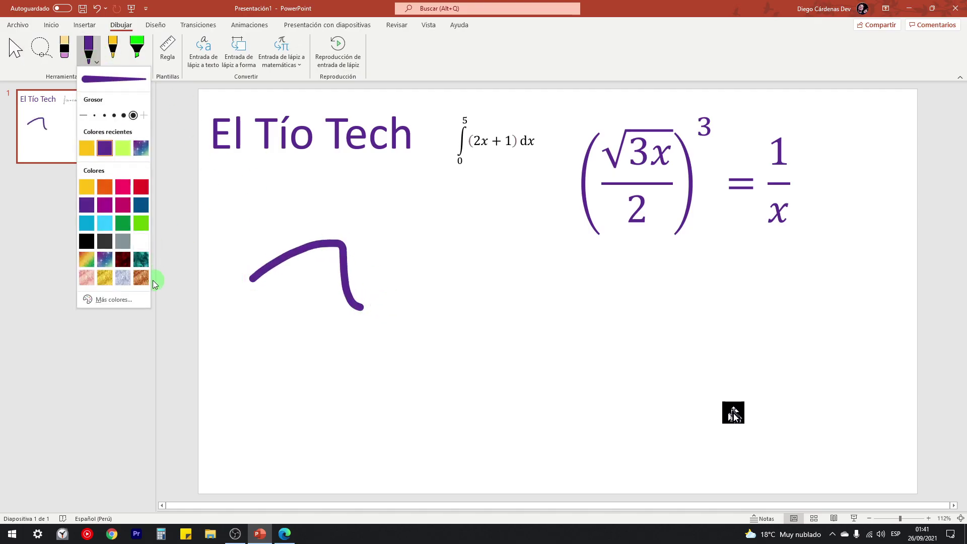
{"action": "left_click", "coordinate": [290, 345]}
{"action": "mouse_move", "coordinate": [280, 354]}
{"action": "left_mouse_down"}
{"action": "mouse_move", "coordinate": [660, 379]}
{"action": "mouse_move", "coordinate": [866, 338]}
{"action": "left_mouse_up"}
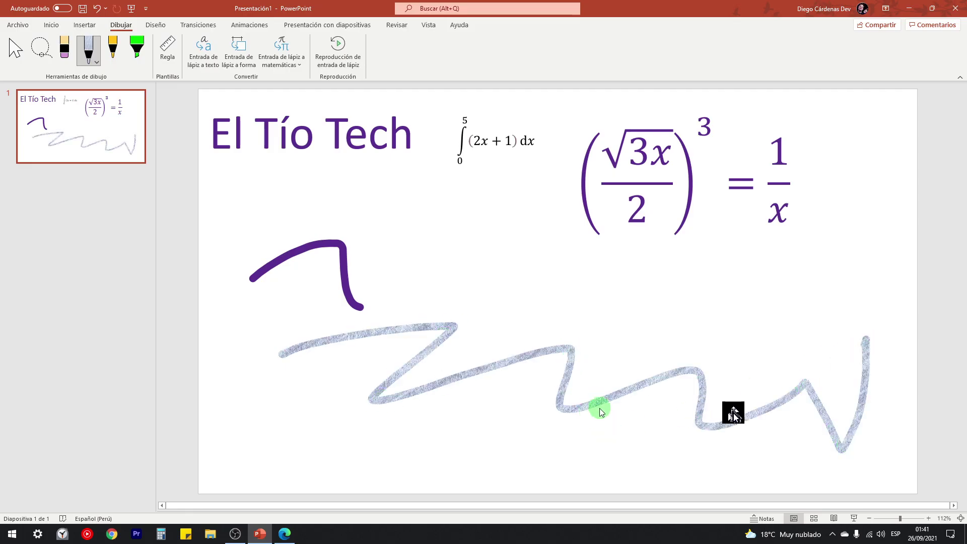
{"action": "left_click", "coordinate": [334, 48]}
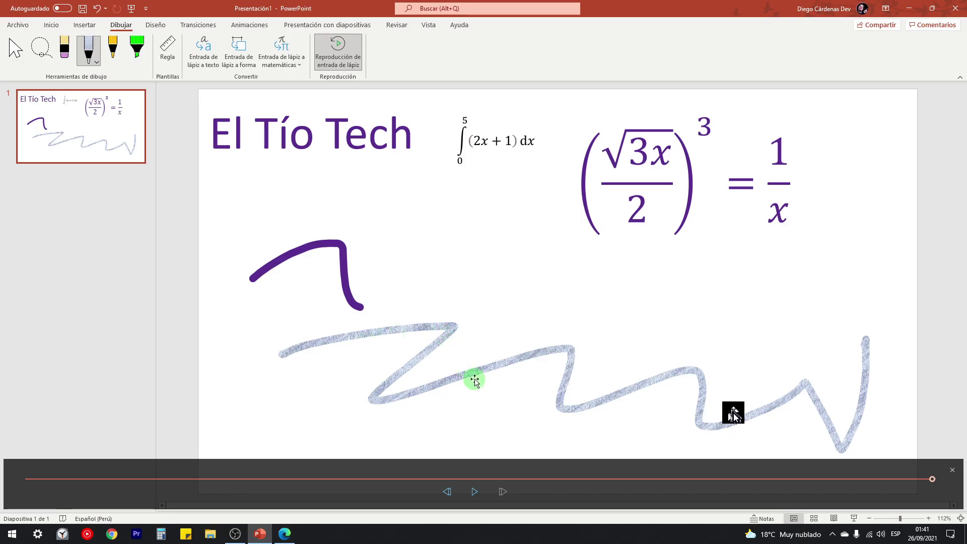
{"action": "left_click", "coordinate": [477, 492]}
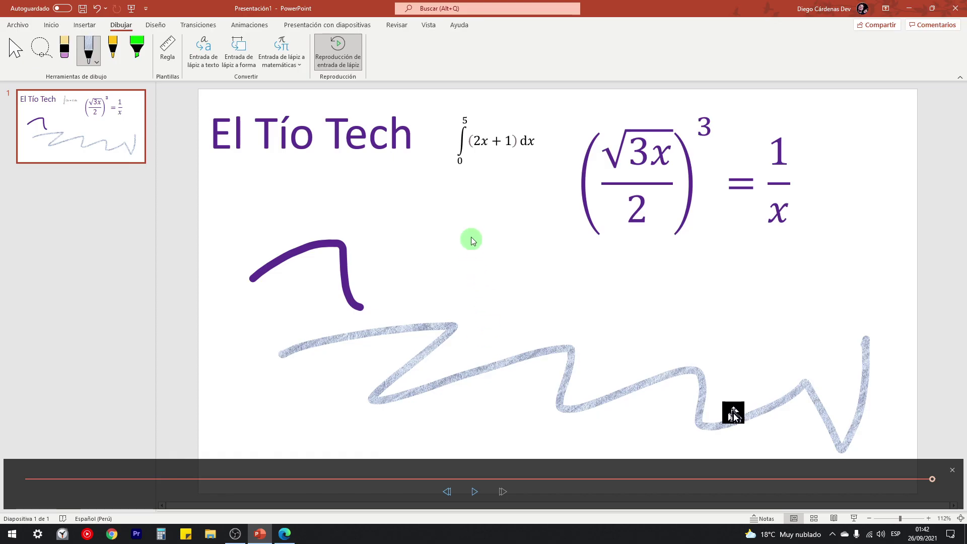
- Draw a doodle and a 3×3 identity matrix with the dark green textured pen, and open and close the ink replay
{"action": "left_click", "coordinate": [89, 54]}
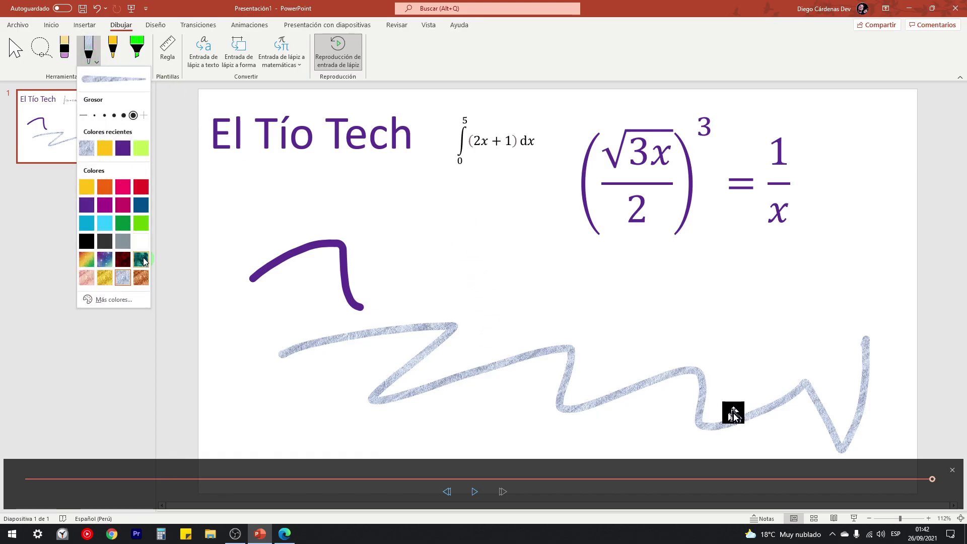
{"action": "left_click", "coordinate": [143, 261]}
{"action": "left_click", "coordinate": [481, 336]}
{"action": "left_click_drag", "start_coordinate": [478, 216], "coordinate": [467, 300]}
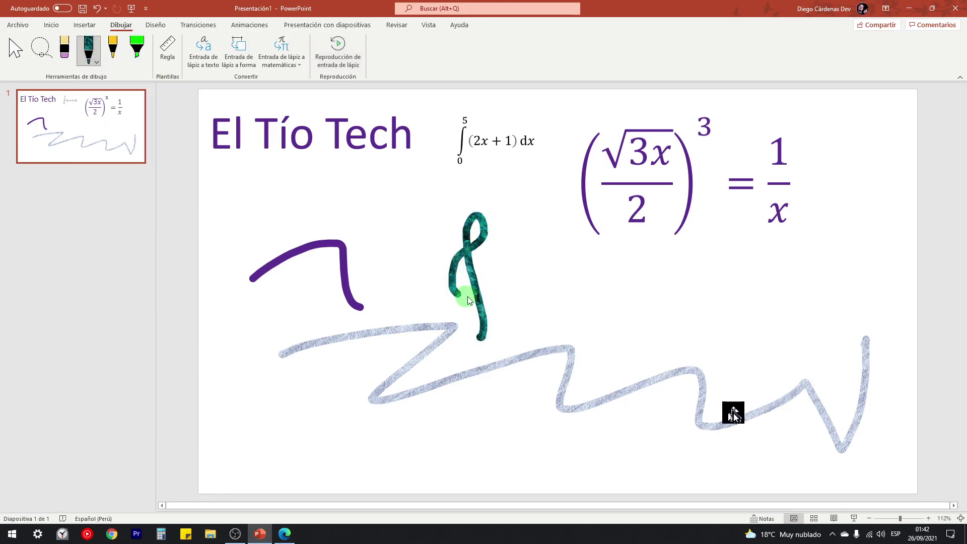
{"action": "mouse_move", "coordinate": [475, 261]}
{"action": "left_mouse_down"}
{"action": "mouse_move", "coordinate": [576, 251]}
{"action": "mouse_move", "coordinate": [571, 270]}
{"action": "left_mouse_up"}
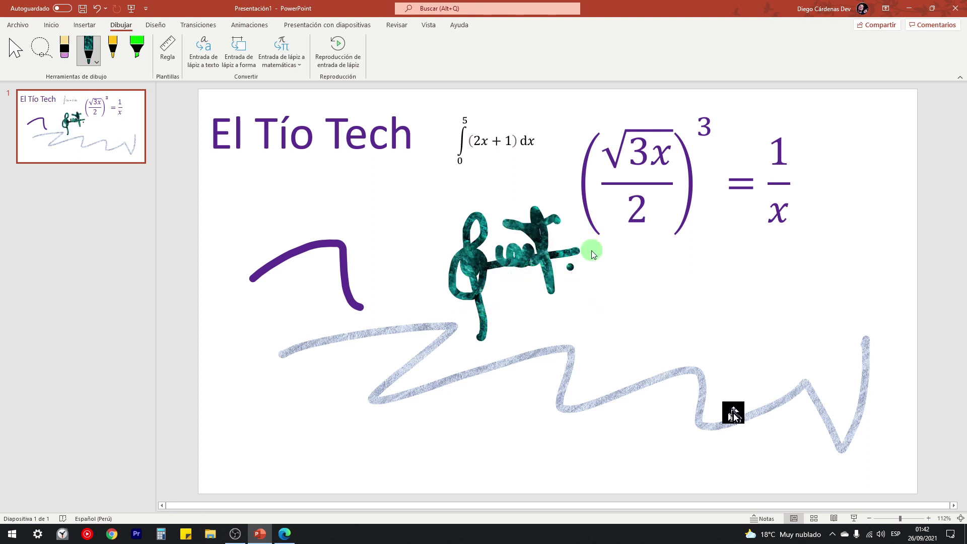
{"action": "left_click", "coordinate": [336, 45]}
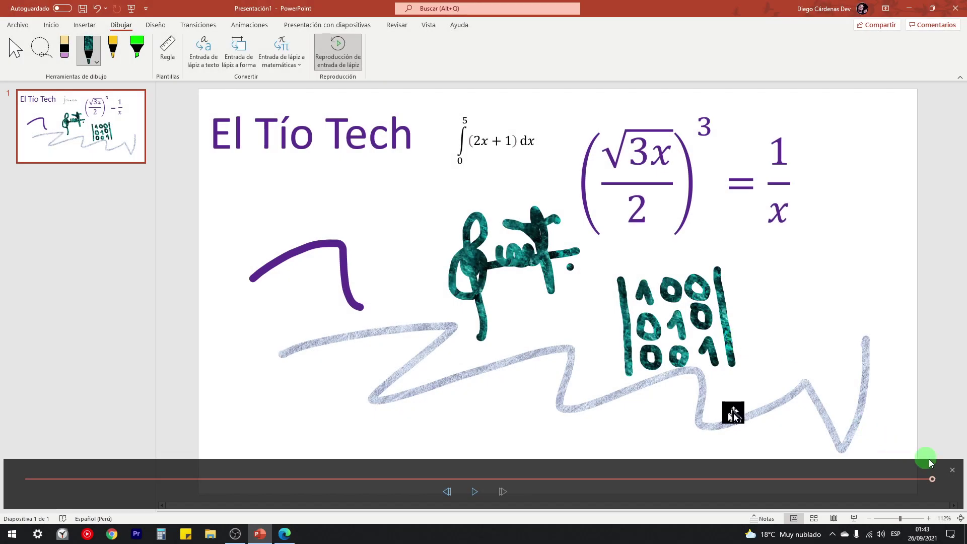
{"action": "left_click", "coordinate": [952, 469]}
- Examine the animation effects offered for the green ink drawing and for the title text
{"action": "left_click", "coordinate": [247, 26]}
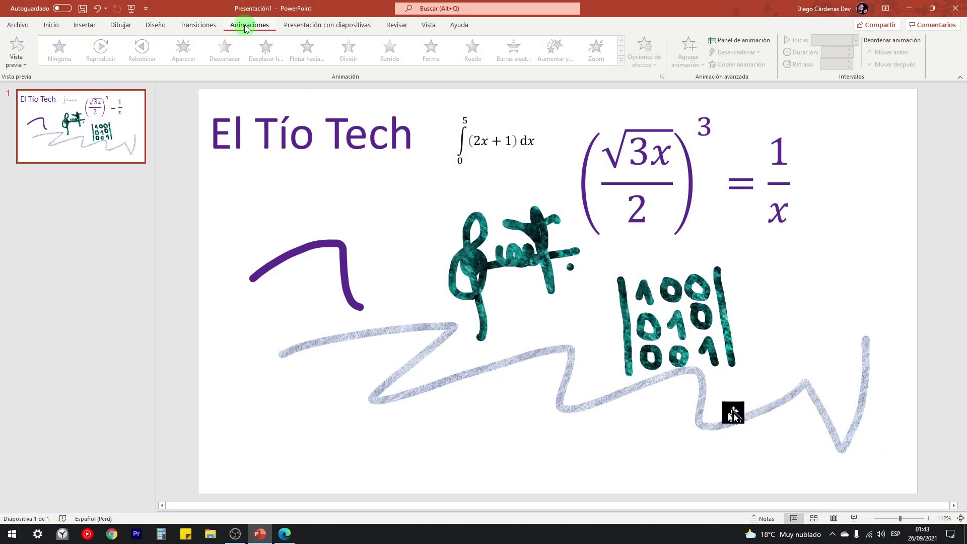
{"action": "left_click", "coordinate": [501, 265]}
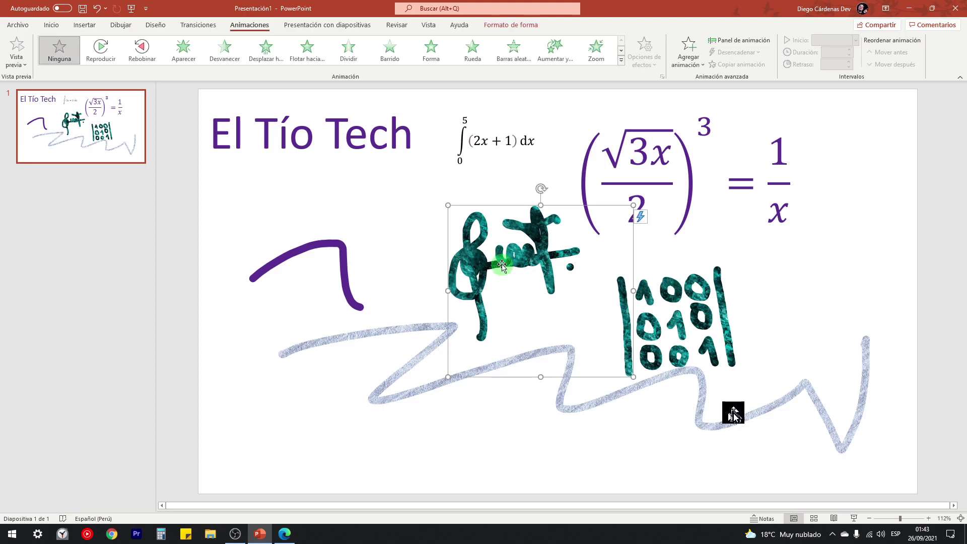
{"action": "mouse_move", "coordinate": [519, 263]}
{"action": "left_mouse_down"}
{"action": "mouse_move", "coordinate": [446, 242]}
{"action": "mouse_move", "coordinate": [519, 263]}
{"action": "left_mouse_up"}
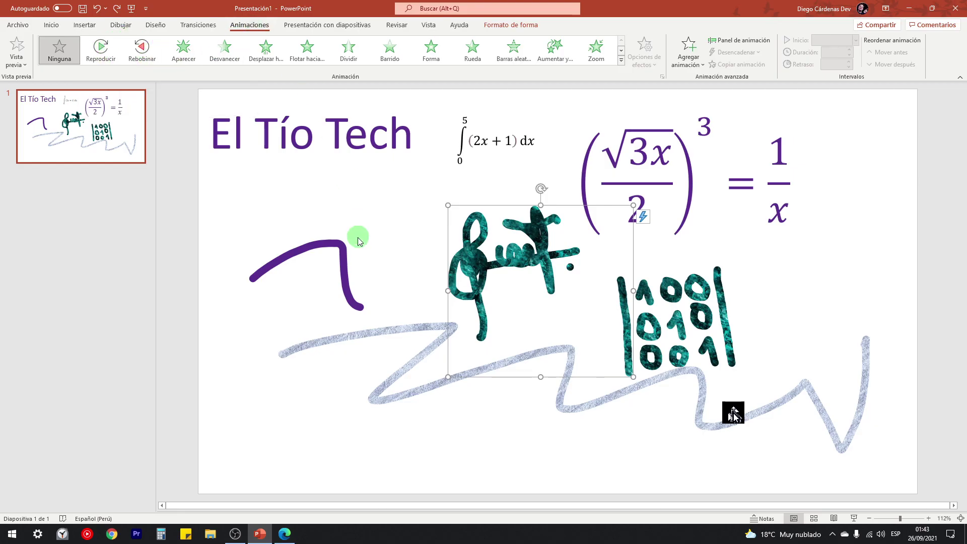
{"action": "left_click", "coordinate": [355, 109]}
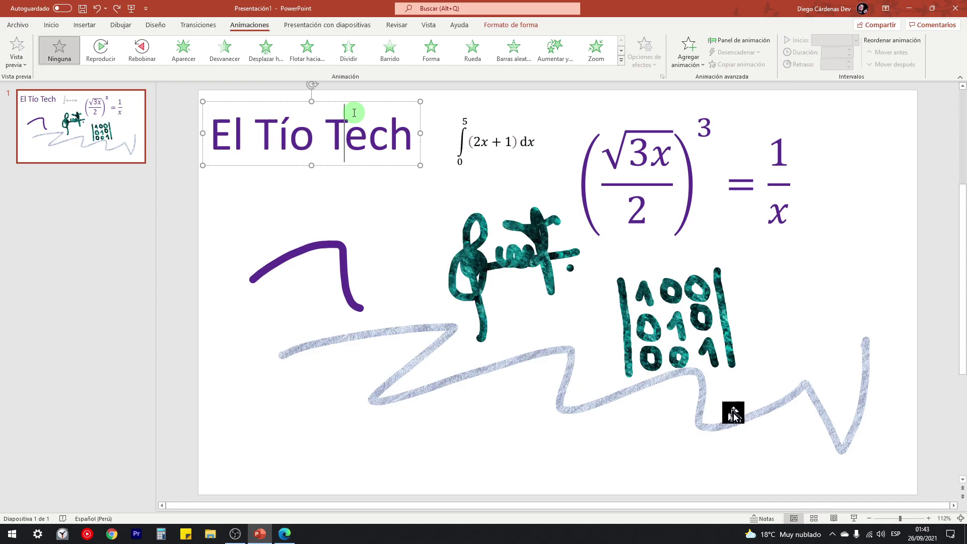
{"action": "left_click", "coordinate": [325, 100]}
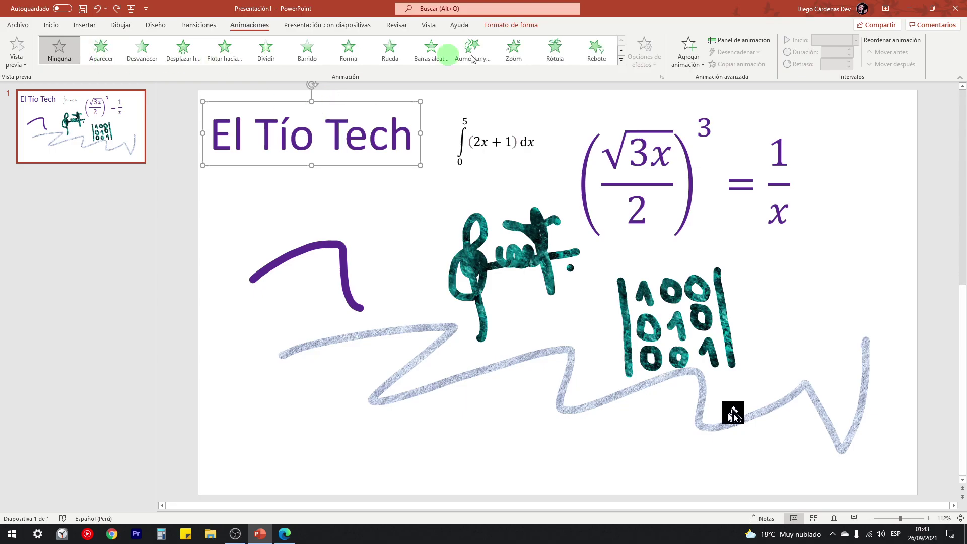
{"action": "left_click", "coordinate": [620, 62]}
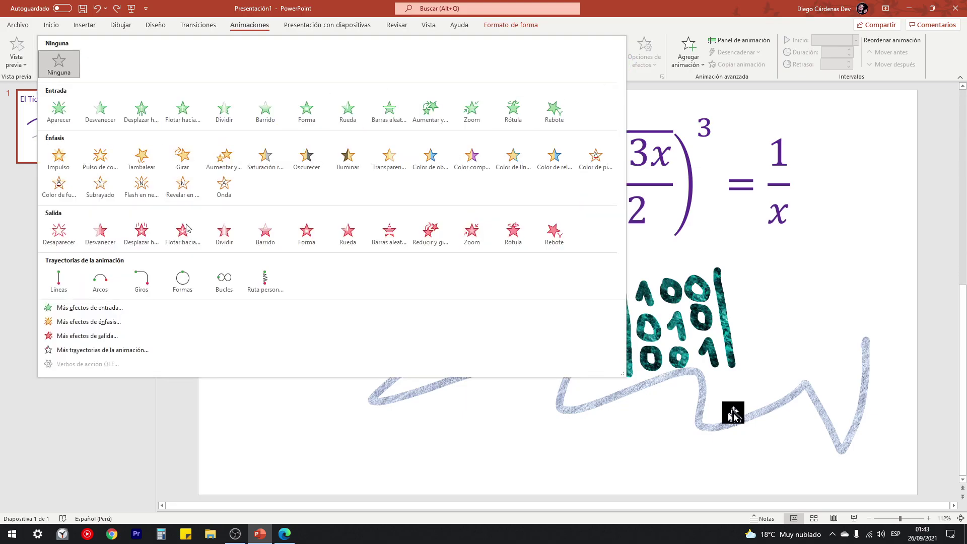
{"action": "left_click", "coordinate": [690, 343]}
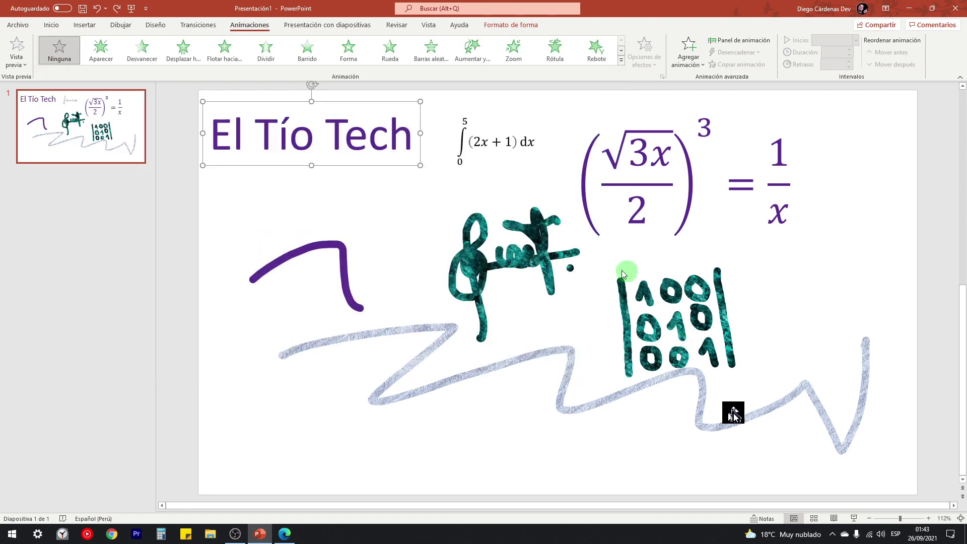
- Apply the Reproducir animation to the green ink drawing, view the slide as a slideshow and return to editing
{"action": "left_click", "coordinate": [511, 252]}
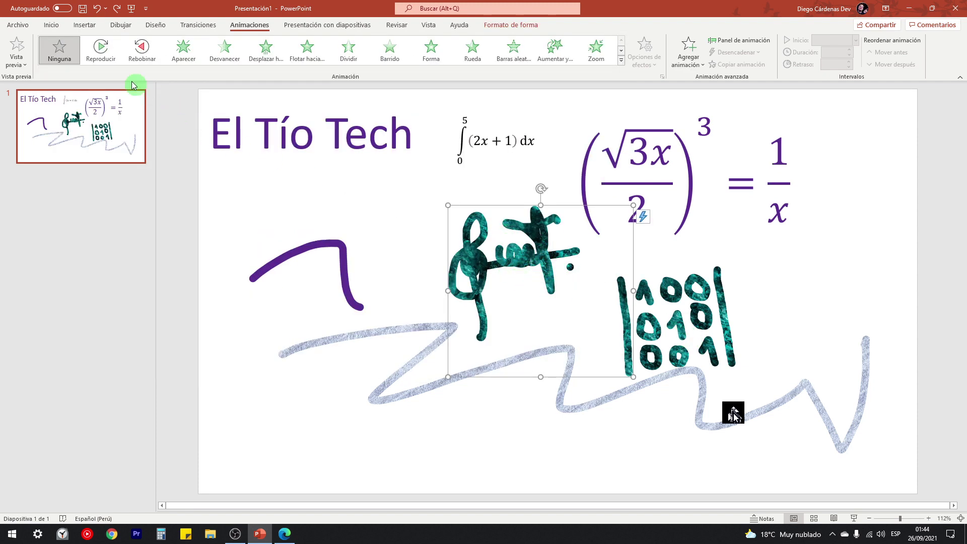
{"action": "left_click", "coordinate": [101, 49]}
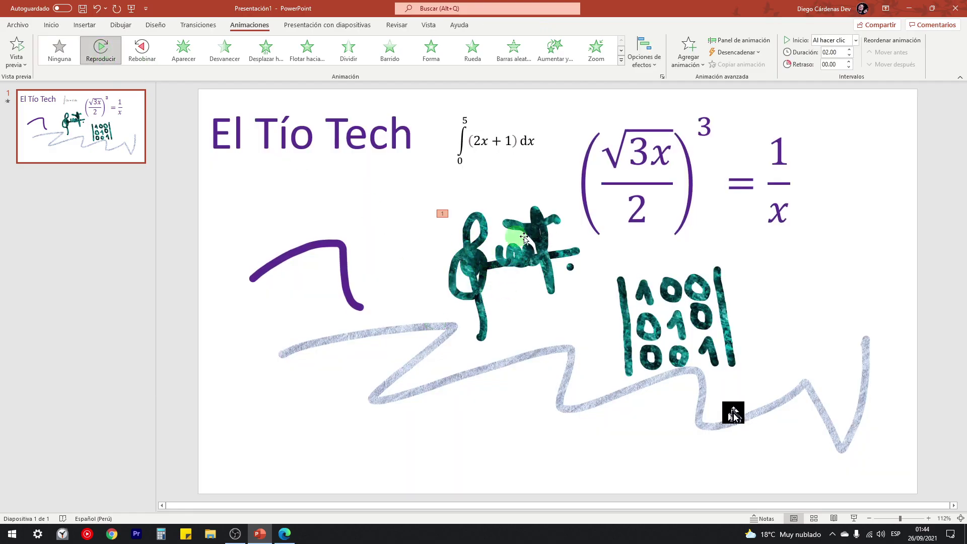
{"action": "left_click", "coordinate": [855, 519]}
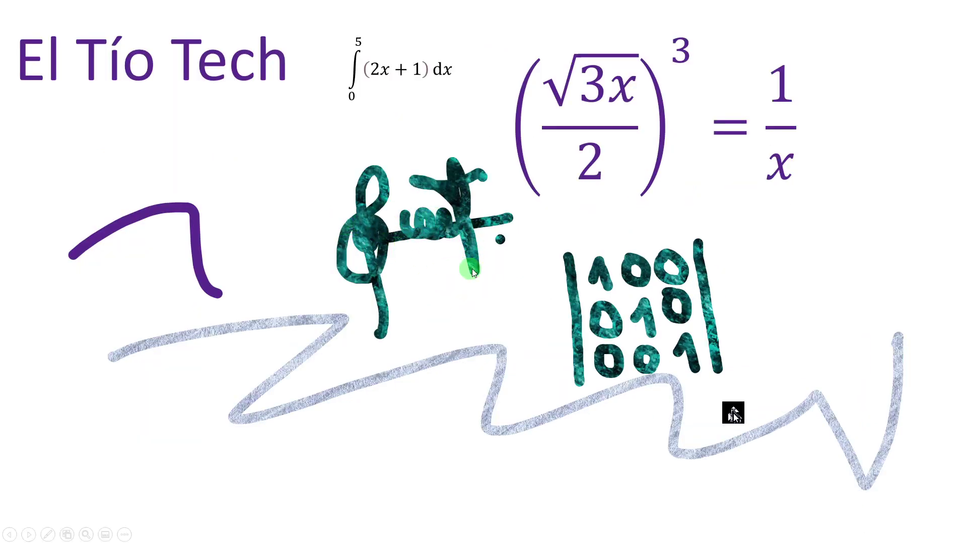
{"action": "key", "text": "Escape"}
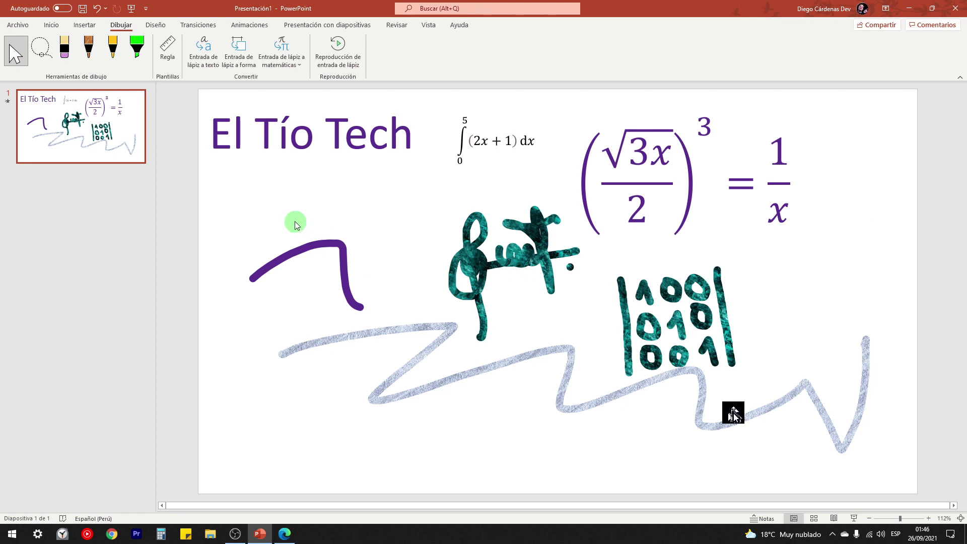
- Open the Emoji Keyboard add-in and set the emojis to a light skin tone and size L (128px)
{"action": "left_click", "coordinate": [84, 24]}
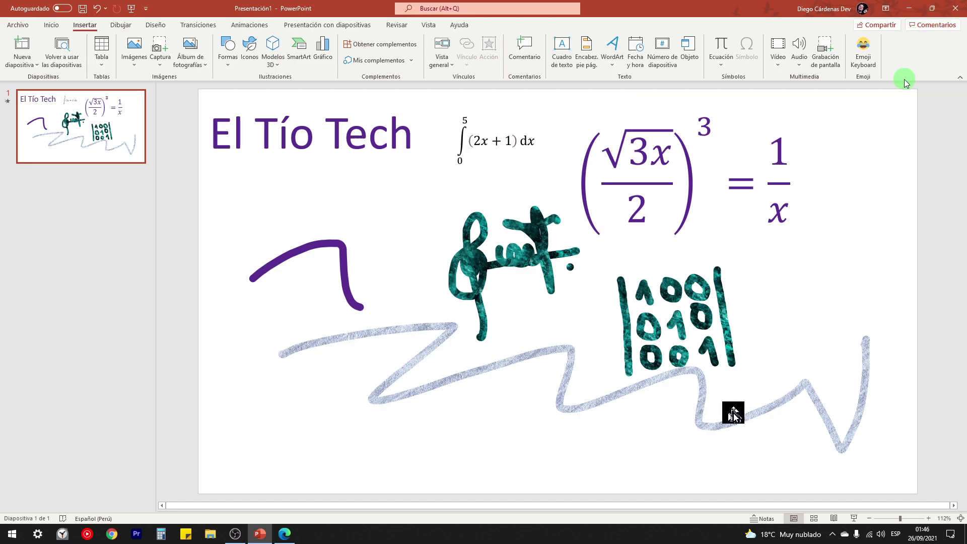
{"action": "left_click", "coordinate": [862, 50]}
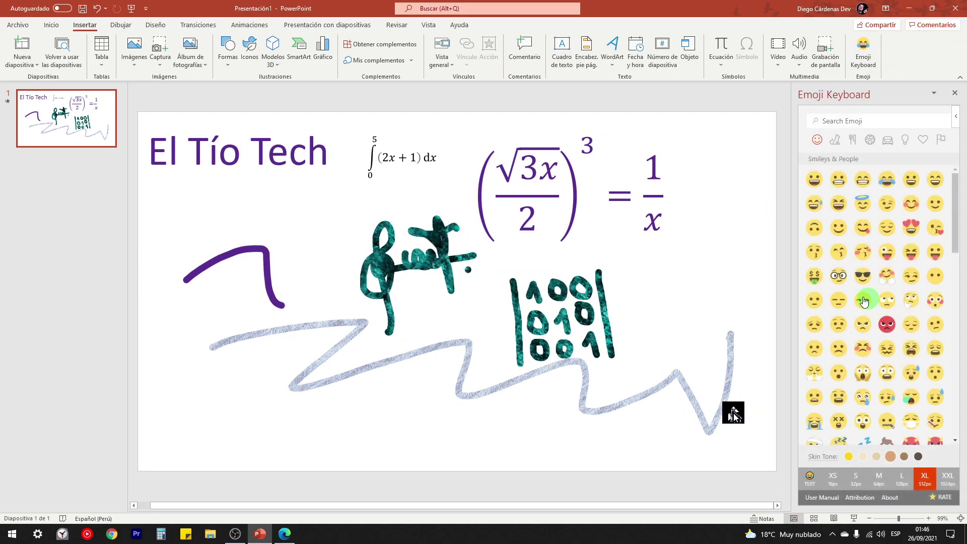
{"action": "scroll", "coordinate": [901, 287], "scroll_direction": "down", "scroll_amount": 4}
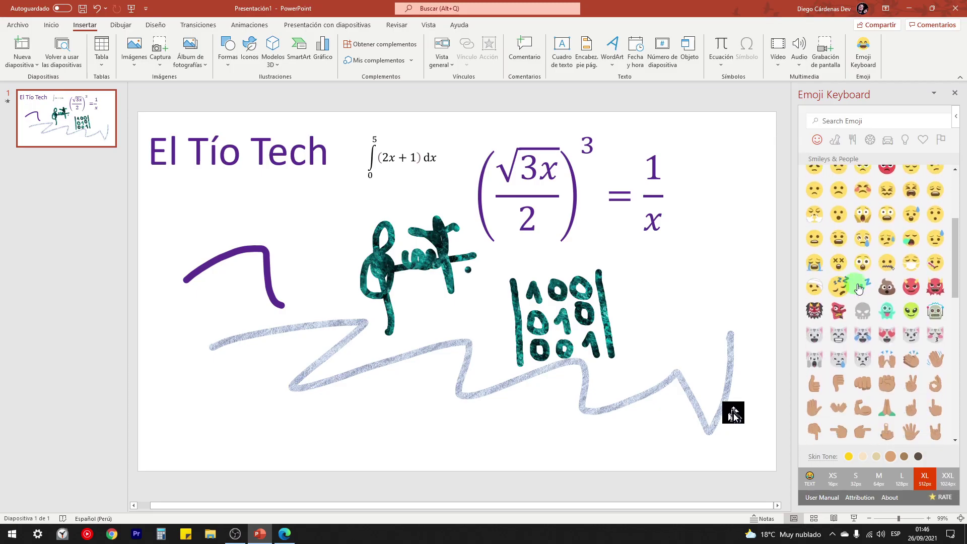
{"action": "scroll", "coordinate": [886, 322], "scroll_direction": "down", "scroll_amount": 1}
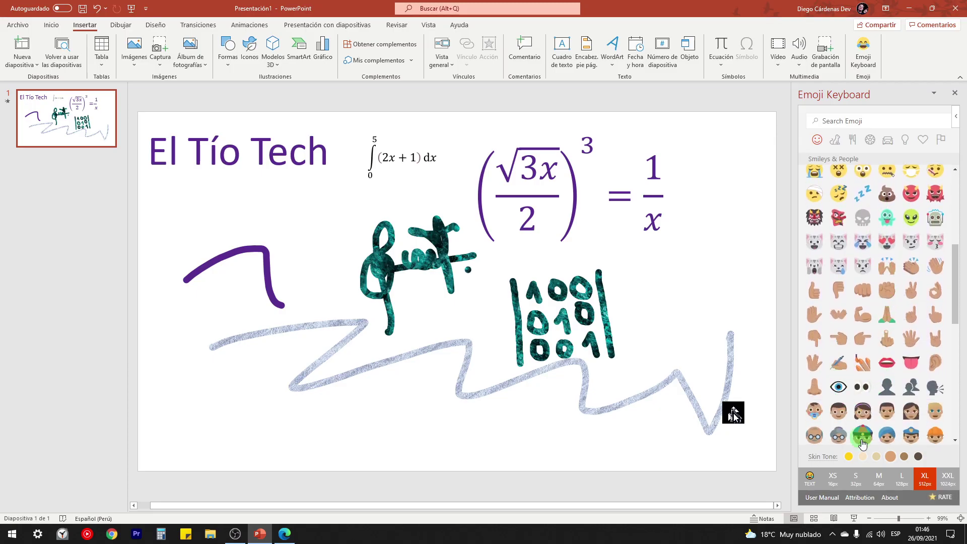
{"action": "left_click", "coordinate": [876, 457]}
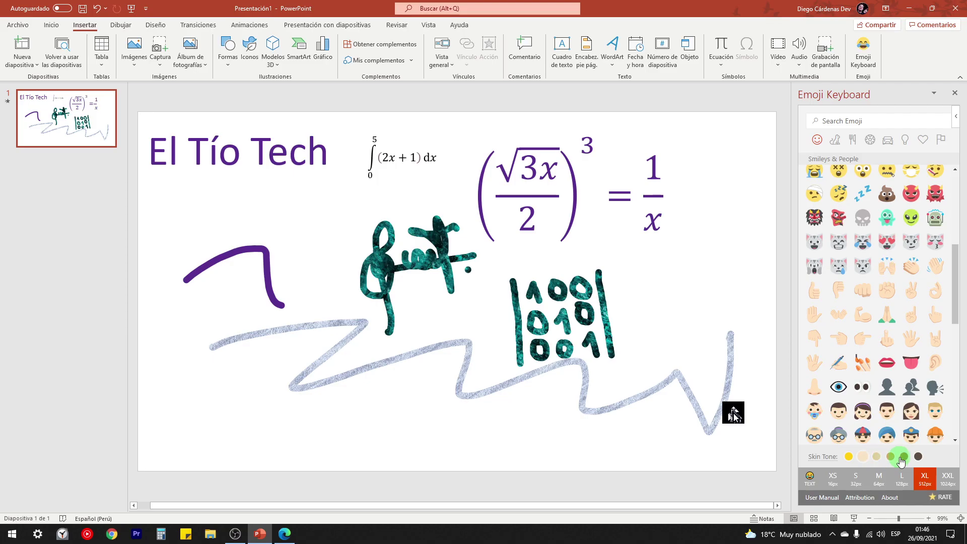
{"action": "left_click", "coordinate": [901, 479]}
- Insert the thumbs-up emoji and place it in the slide's lower-left corner, below the purple curve
{"action": "left_click", "coordinate": [884, 335]}
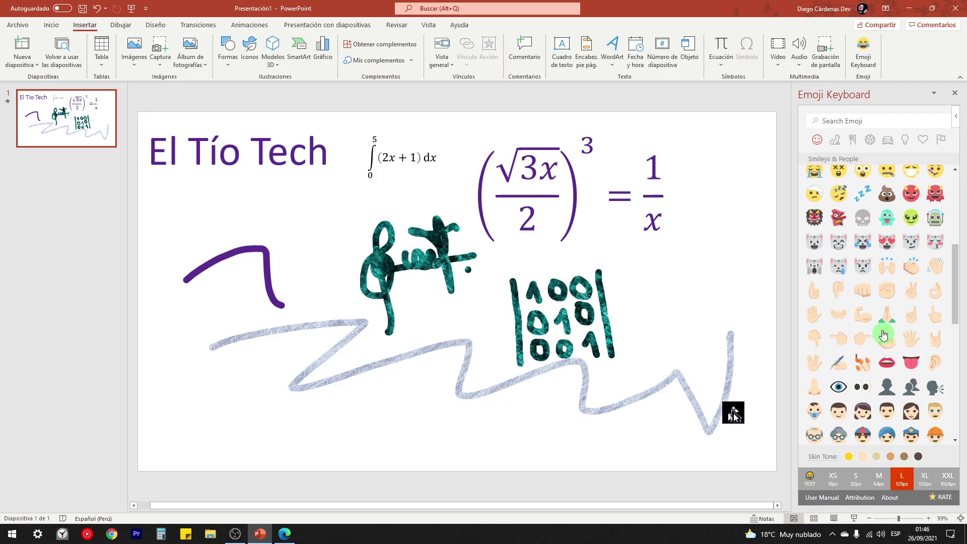
{"action": "left_click", "coordinate": [818, 301]}
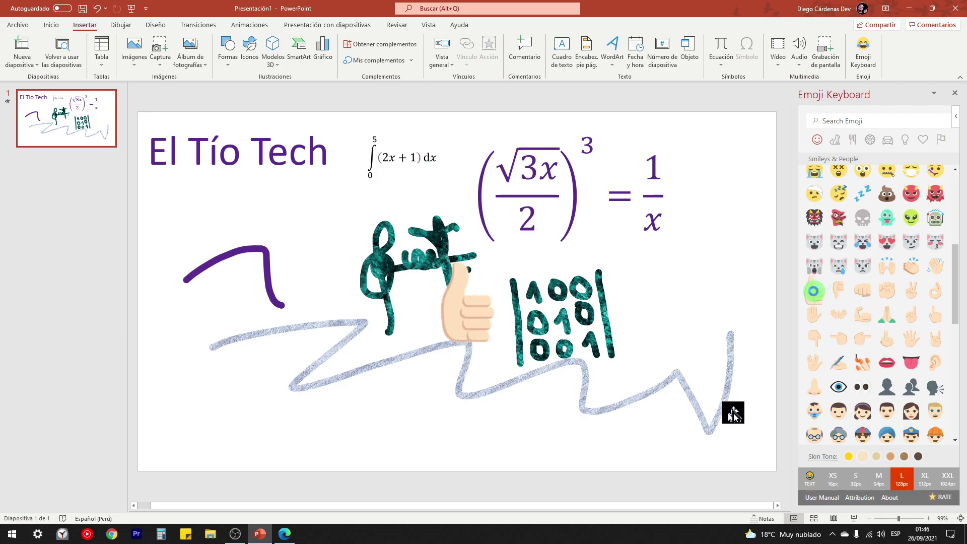
{"action": "left_click", "coordinate": [473, 315]}
{"action": "mouse_move", "coordinate": [473, 315]}
{"action": "left_mouse_down"}
{"action": "mouse_move", "coordinate": [229, 338]}
{"action": "mouse_move", "coordinate": [196, 390]}
{"action": "left_mouse_up"}
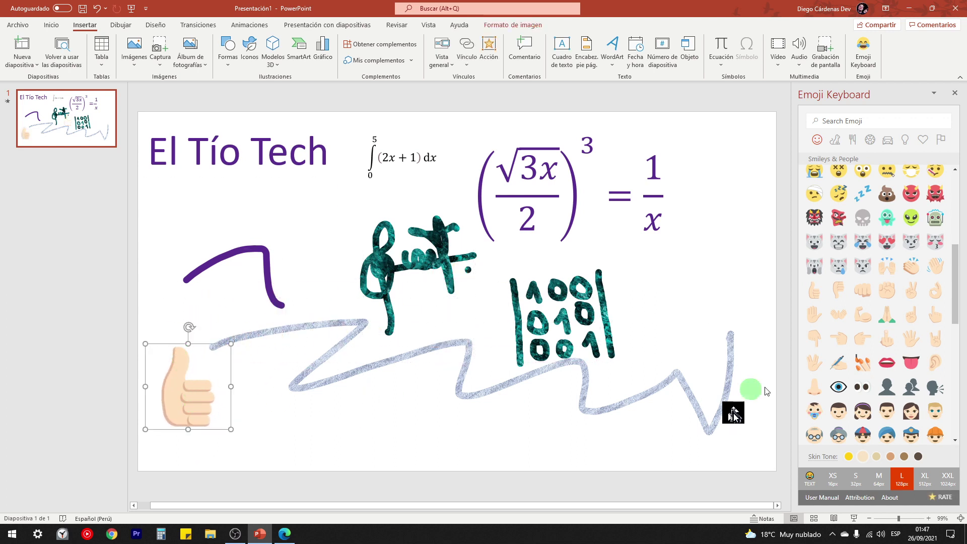
- Insert the light-skinned emoji of a woman getting a haircut from the Smileys & People set
{"action": "scroll", "coordinate": [868, 342], "scroll_direction": "down", "scroll_amount": 5}
{"action": "scroll", "coordinate": [871, 322], "scroll_direction": "down", "scroll_amount": 2}
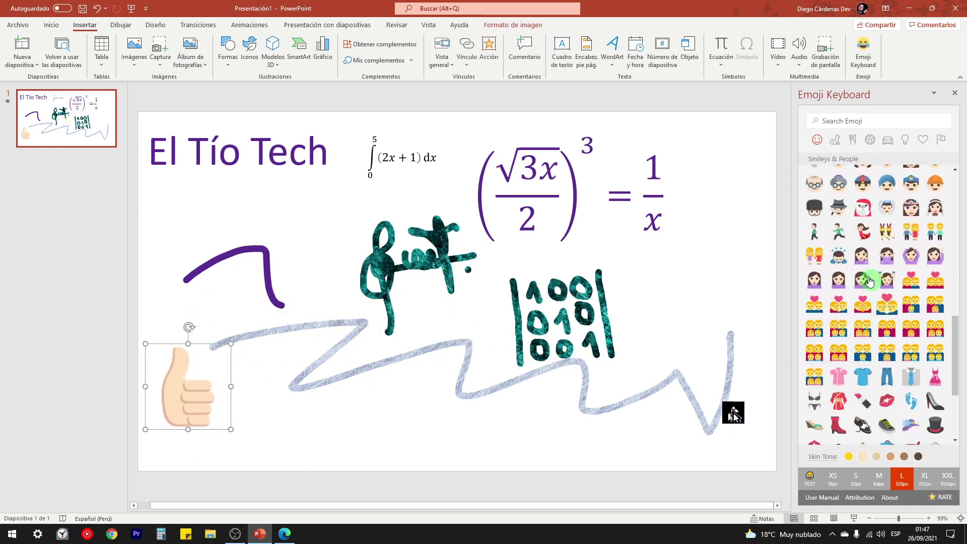
{"action": "left_click", "coordinate": [865, 282]}
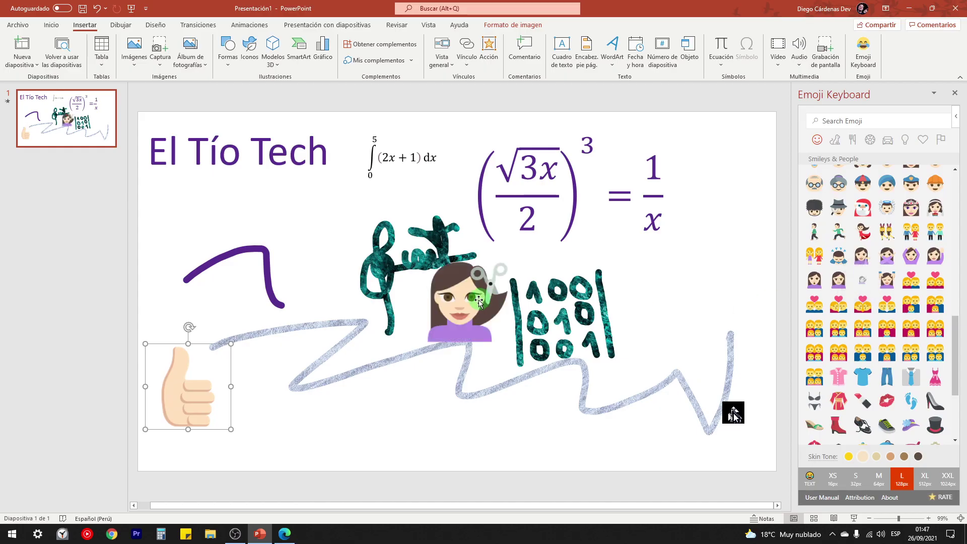
- Switch the emojis to a medium-dark skin tone, insert the old man with glasses and place him to the right of the matrix
{"action": "left_click", "coordinate": [904, 457]}
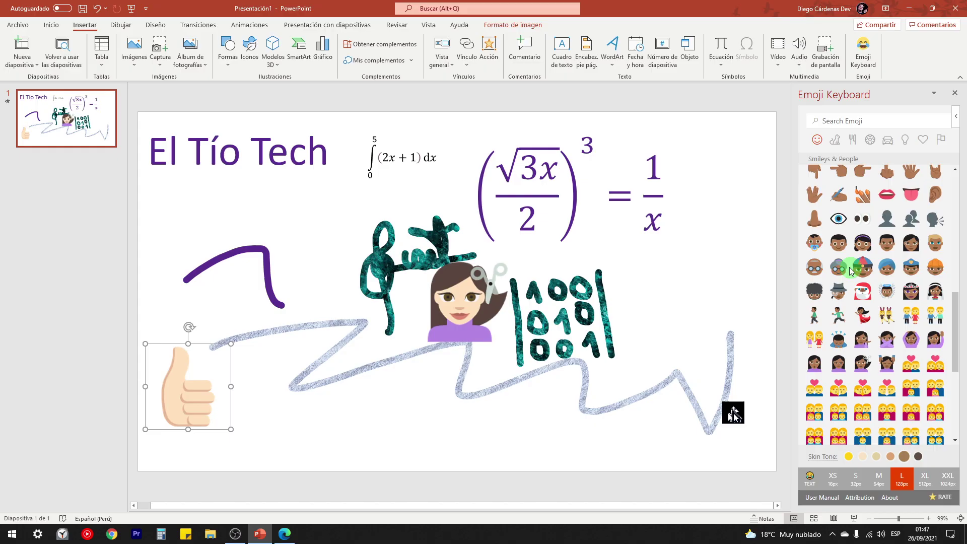
{"action": "left_click", "coordinate": [814, 267]}
{"action": "left_click", "coordinate": [461, 301]}
{"action": "left_click_drag", "start_coordinate": [461, 301], "coordinate": [702, 299]}
- Set the emoji size to XXL (1024px) and insert the sneaker with green laces
{"action": "left_click", "coordinate": [946, 480]}
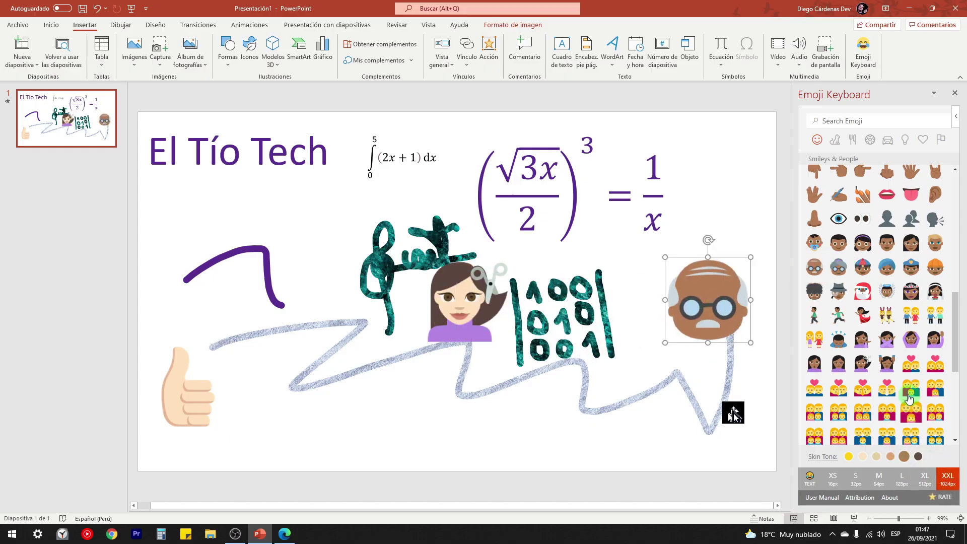
{"action": "scroll", "coordinate": [893, 378], "scroll_direction": "down", "scroll_amount": 3}
{"action": "scroll", "coordinate": [893, 378], "scroll_direction": "down", "scroll_amount": 1}
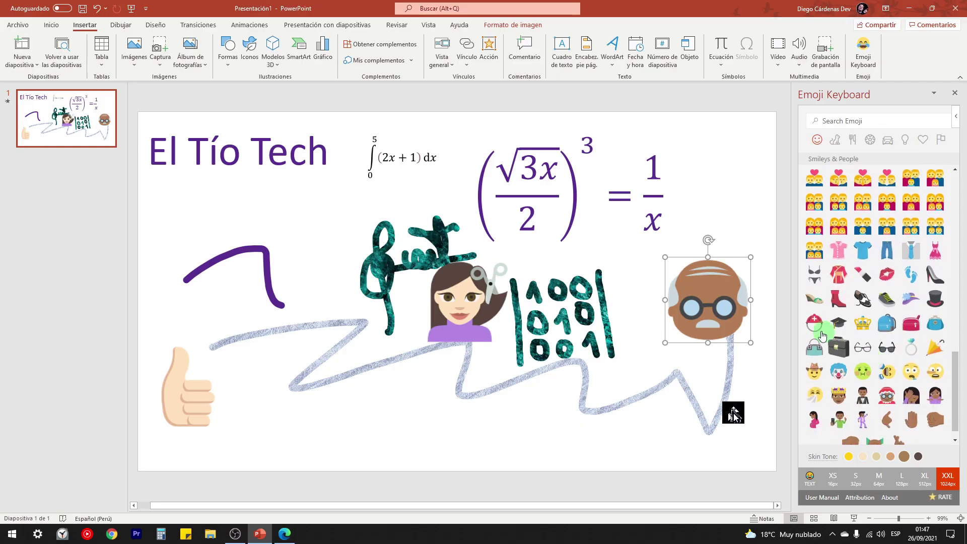
{"action": "left_click", "coordinate": [887, 299]}
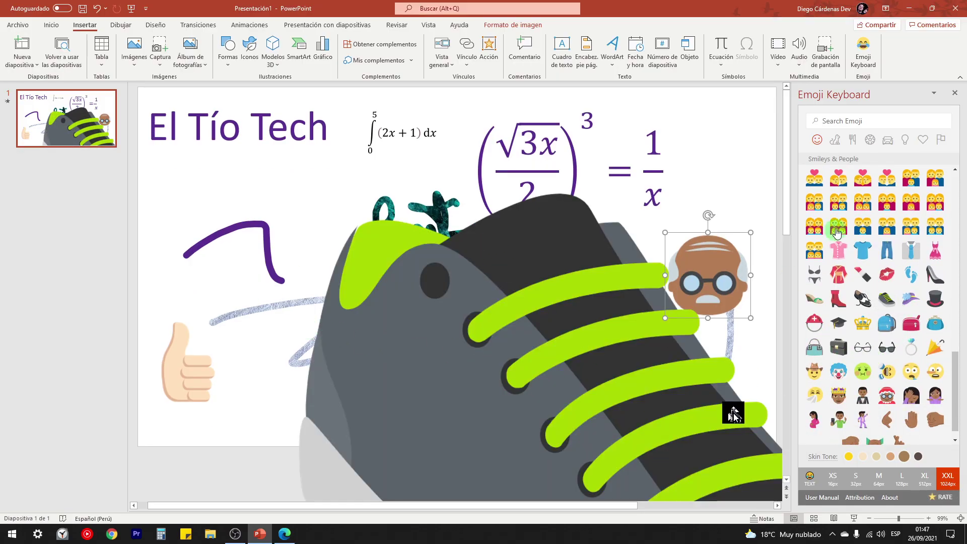
- Shrink the oversized sneaker emoji and place it over the purple curve, just below the El Tío Tech title
{"action": "scroll", "coordinate": [523, 332], "scroll_direction": "down", "scroll_amount": 5, "text": "ctrl"}
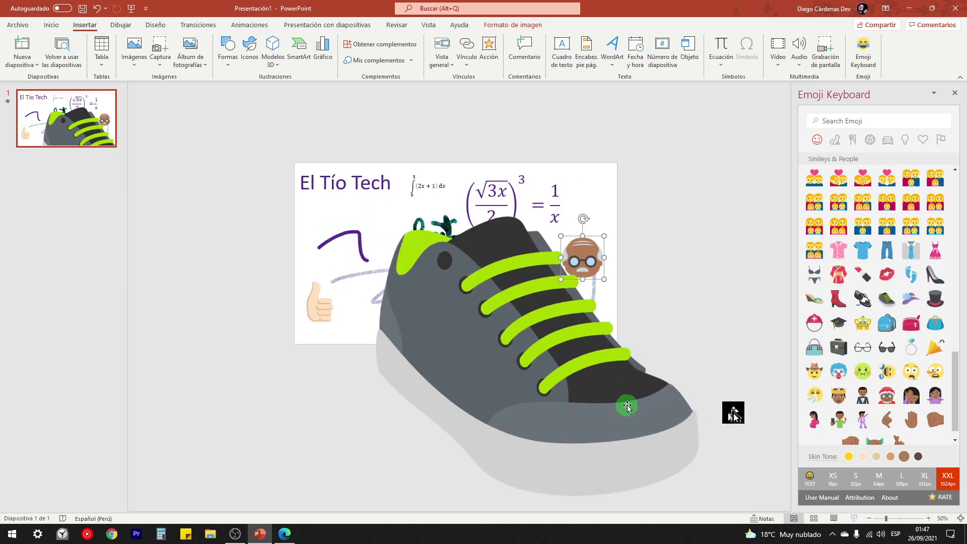
{"action": "left_click", "coordinate": [627, 407]}
{"action": "left_click_drag", "start_coordinate": [710, 501], "coordinate": [463, 270]}
{"action": "left_click_drag", "start_coordinate": [405, 211], "coordinate": [335, 263]}
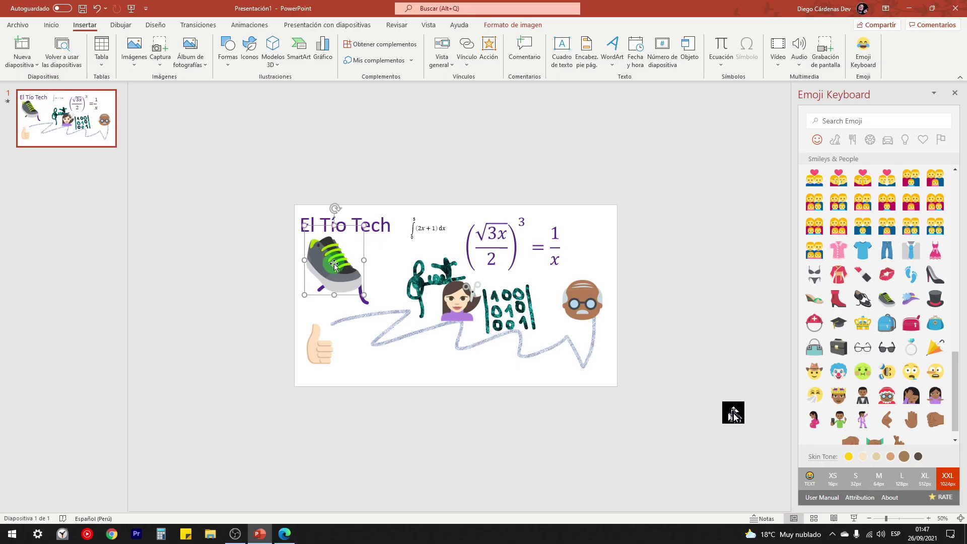
{"action": "scroll", "coordinate": [337, 270], "scroll_direction": "up", "scroll_amount": 5, "text": "ctrl"}
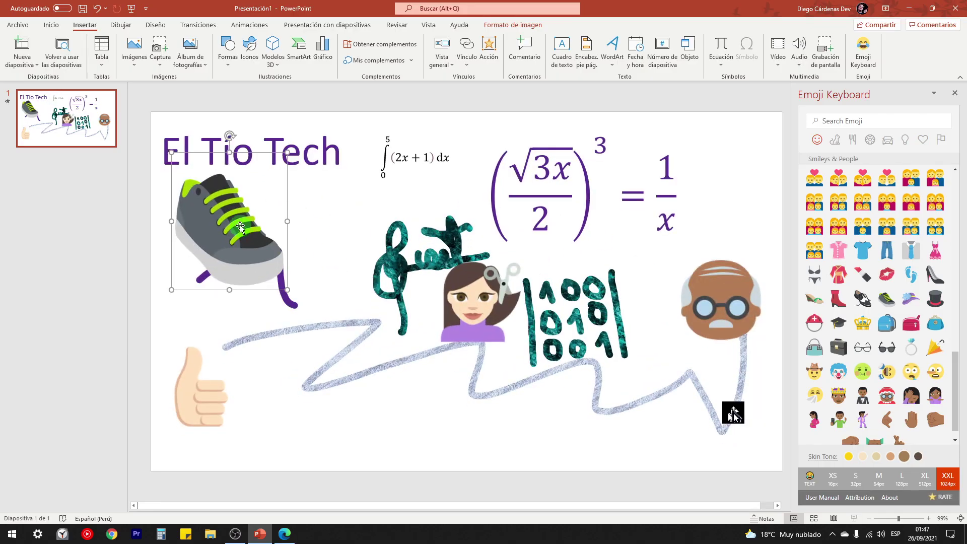